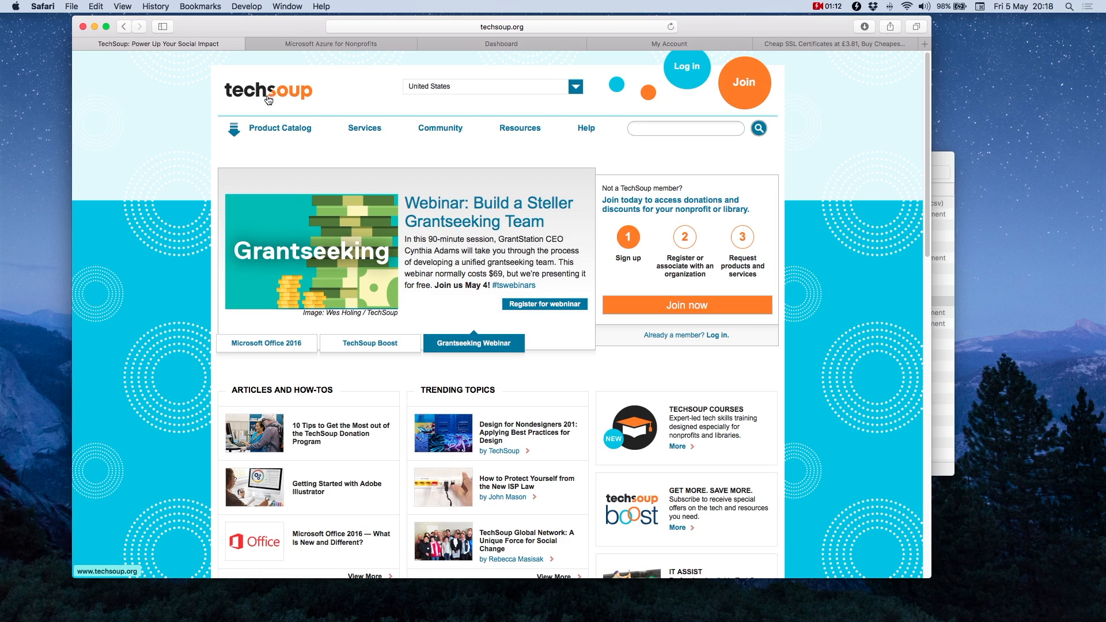
# Step: Choose United Kingdom as the country on TechSoup and open tt-exchange's Getting Started page
pyautogui.click(574, 87)
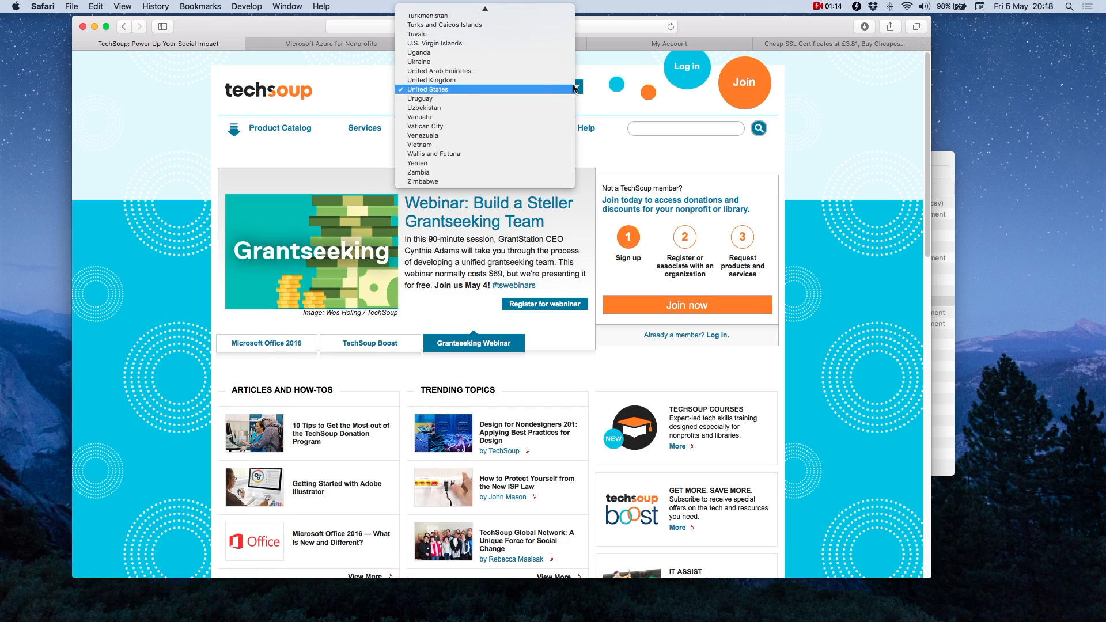
pyautogui.click(518, 81)
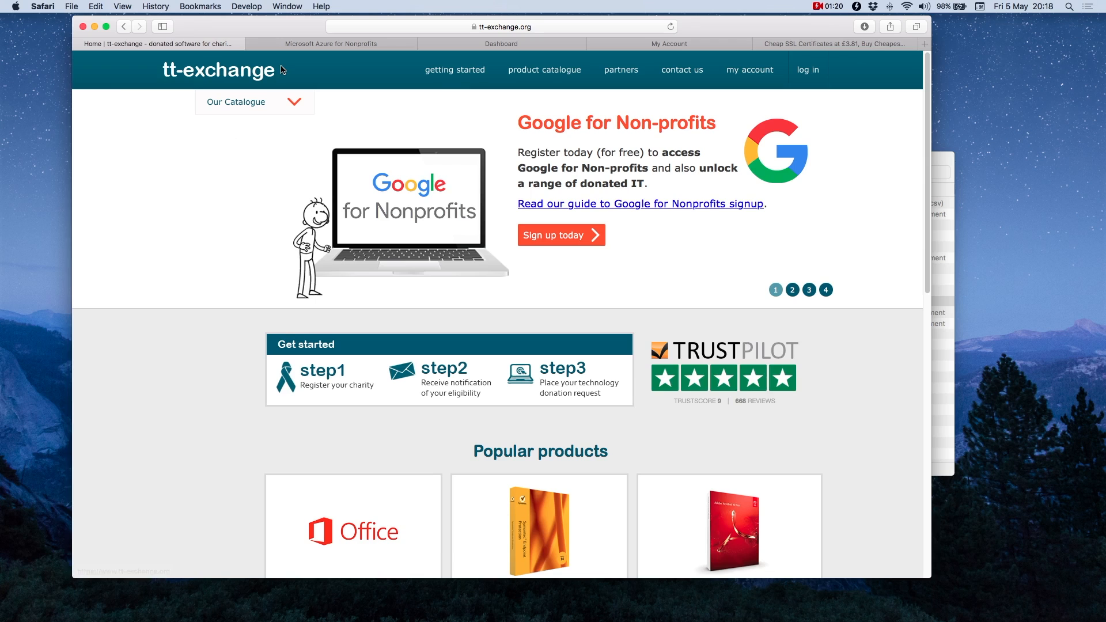
pyautogui.click(442, 73)
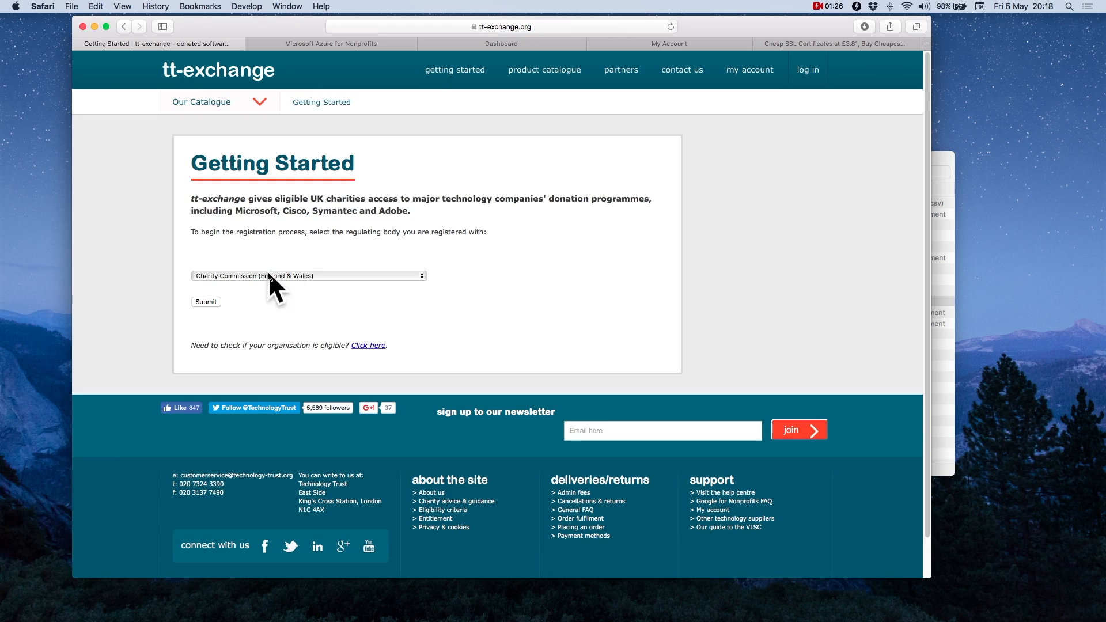
# Step: Keep Charity Commission (England & Wales) as regulator and switch to the Azure for Nonprofits page
pyautogui.click(269, 277)
pyautogui.click(540, 295)
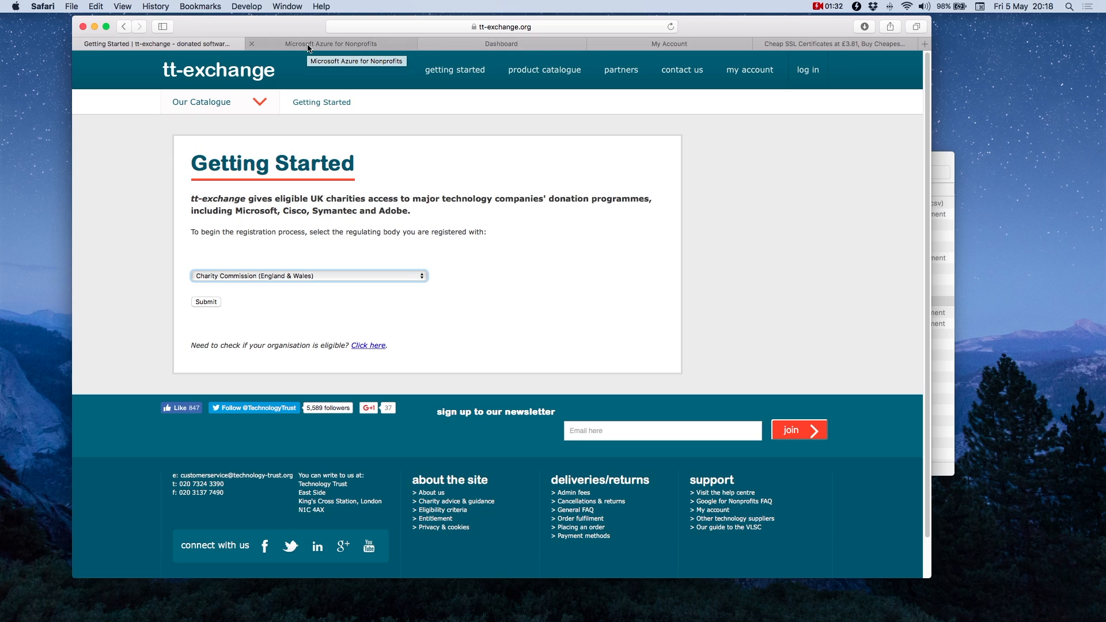
pyautogui.click(288, 44)
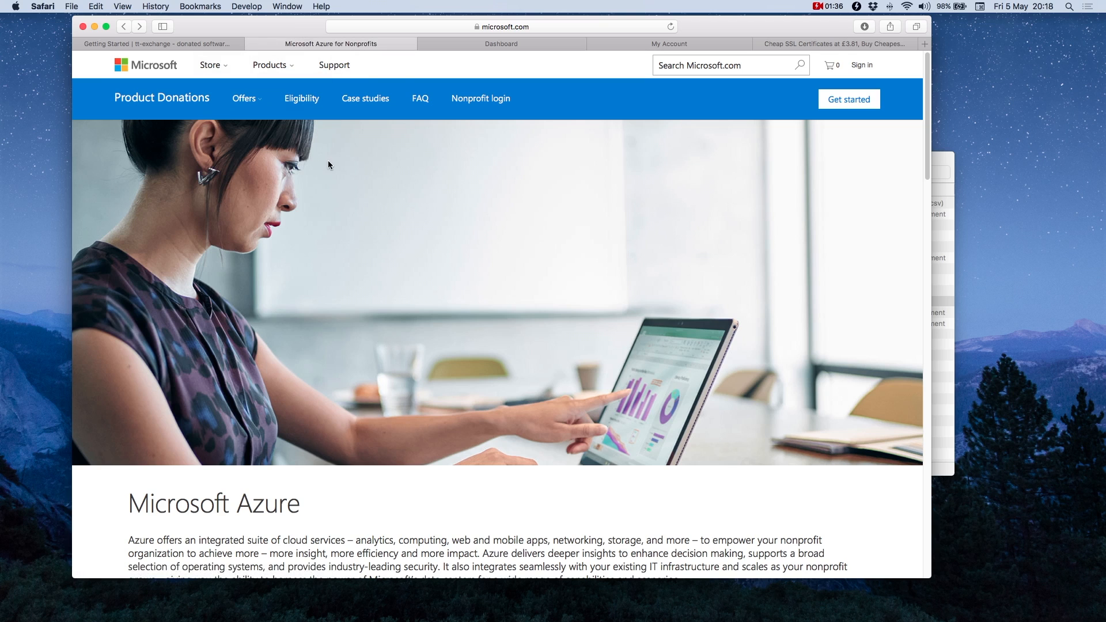
# Step: Start the Azure for Nonprofits sign-up and close the country list without choosing a country
pyautogui.scroll(-1, 582, 289)
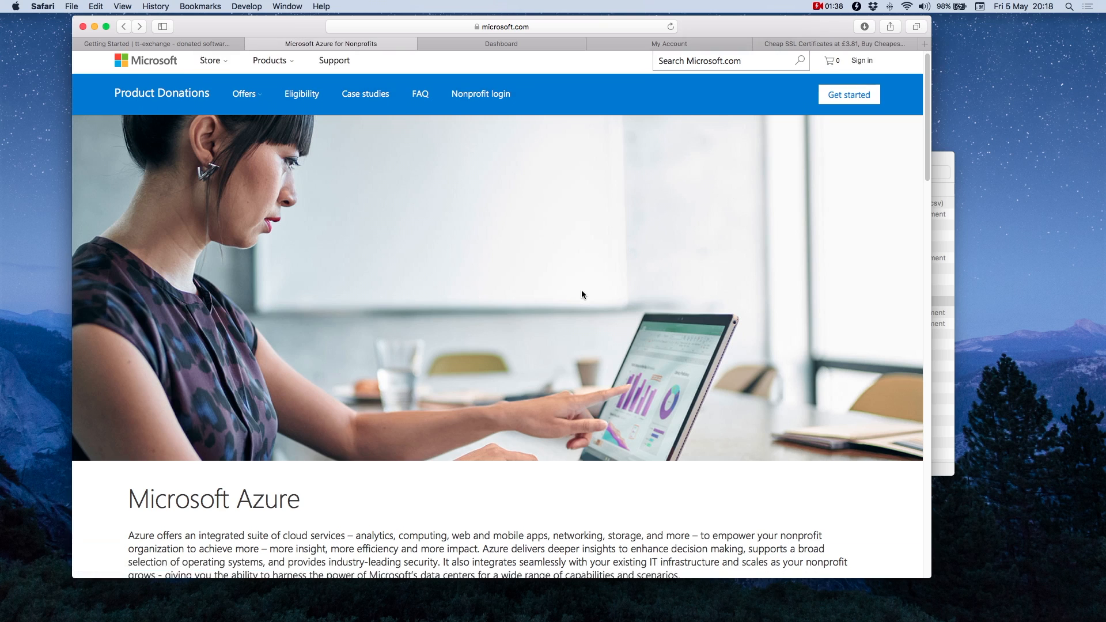
pyautogui.scroll(-10, 581, 292)
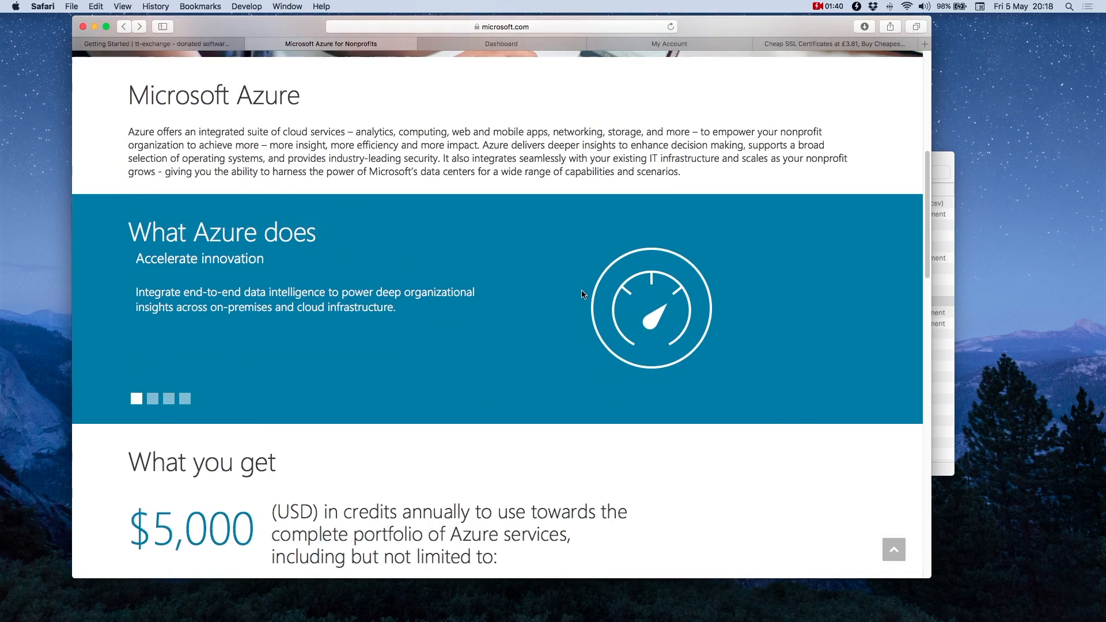
pyautogui.scroll(-5, 582, 294)
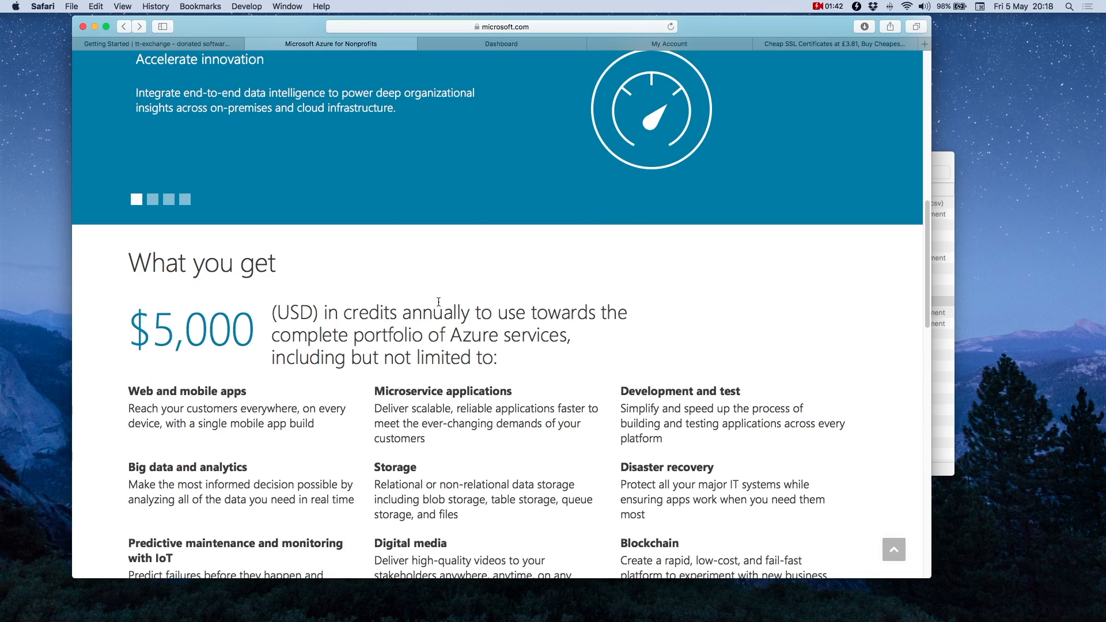
pyautogui.scroll(-7, 564, 366)
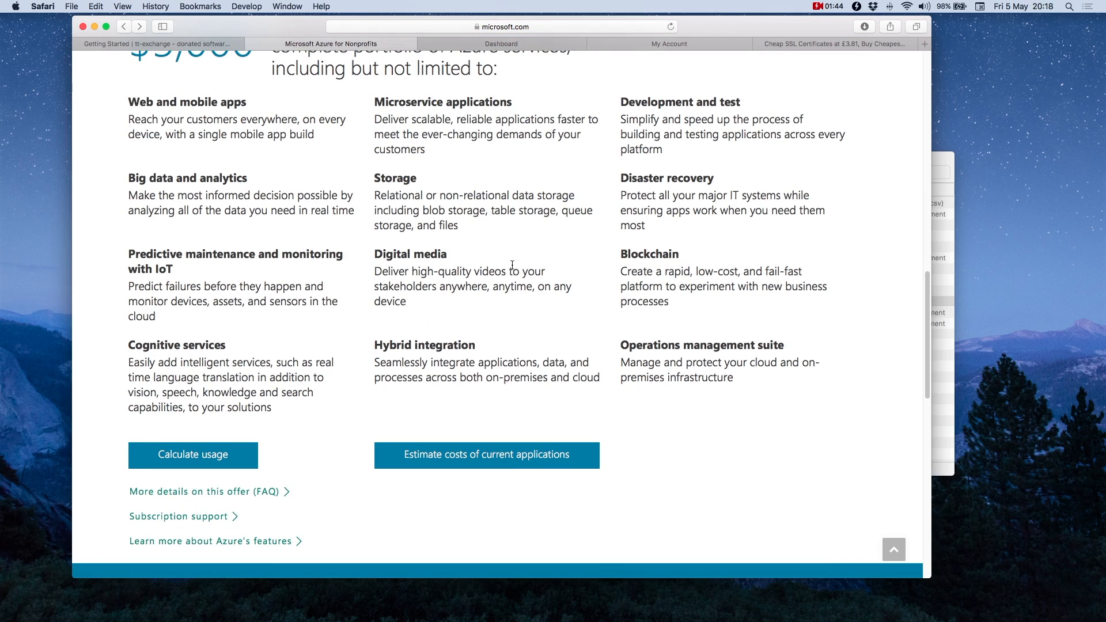
pyautogui.scroll(-13, 683, 513)
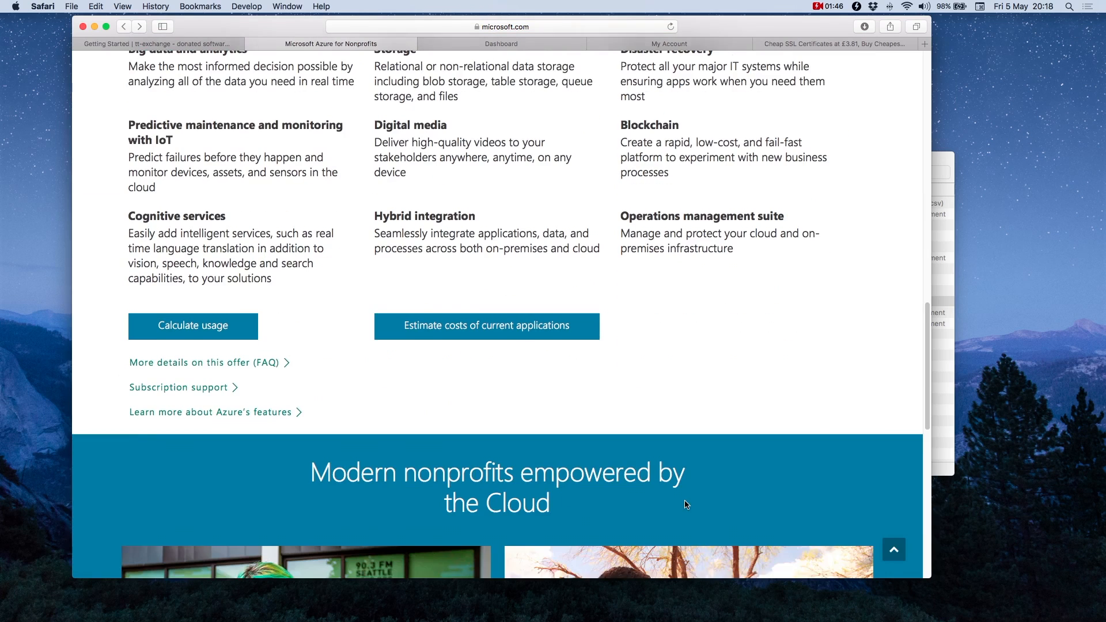
pyautogui.scroll(-2, 683, 504)
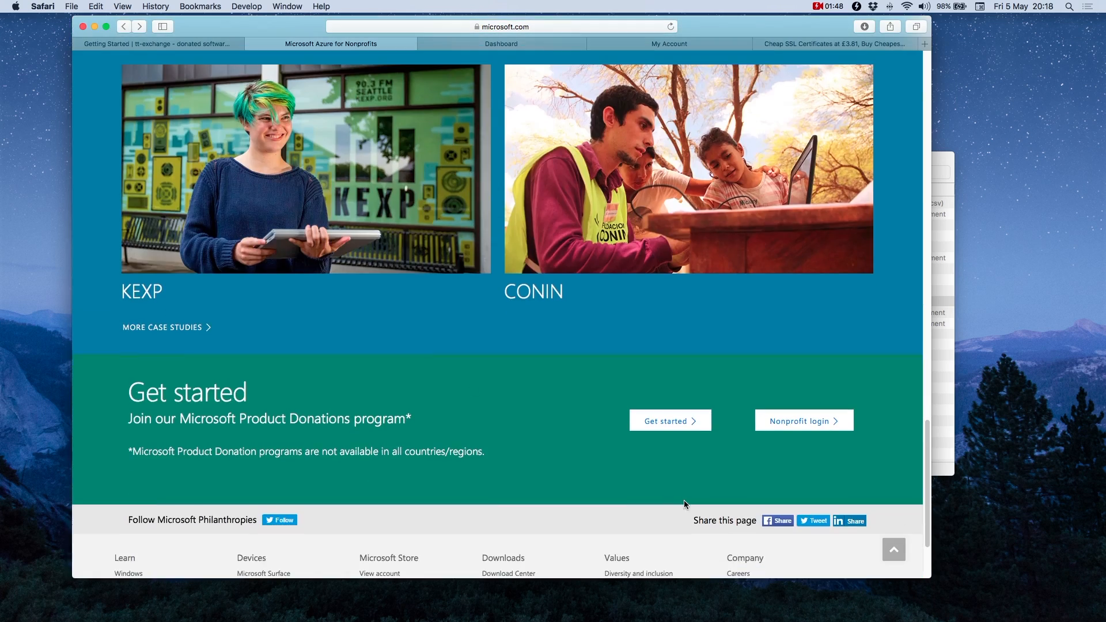
pyautogui.click(669, 427)
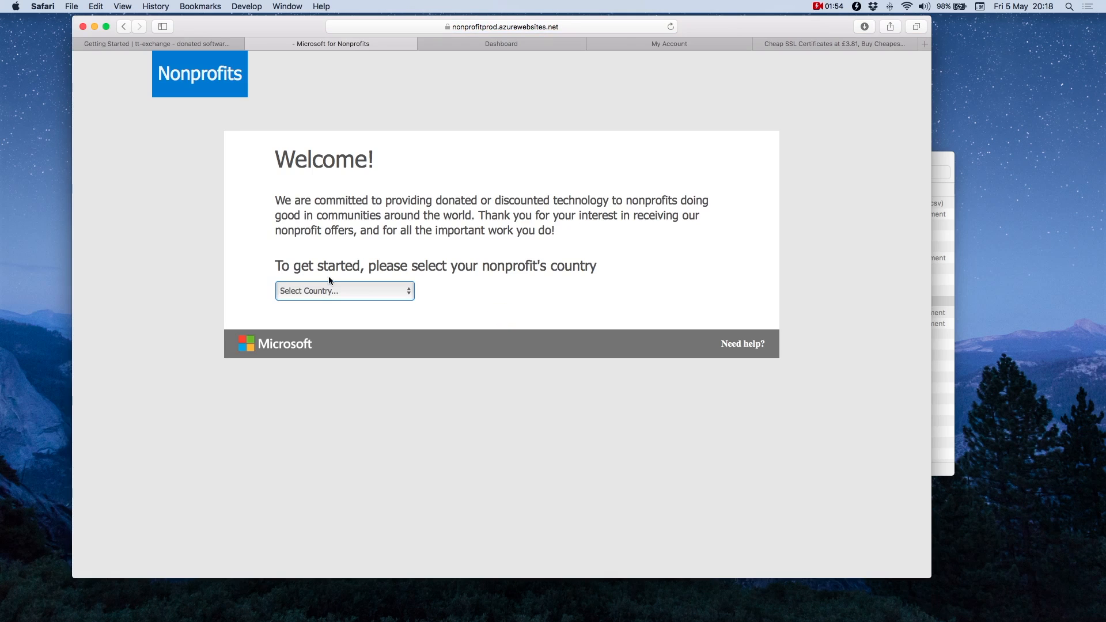
pyautogui.click(362, 288)
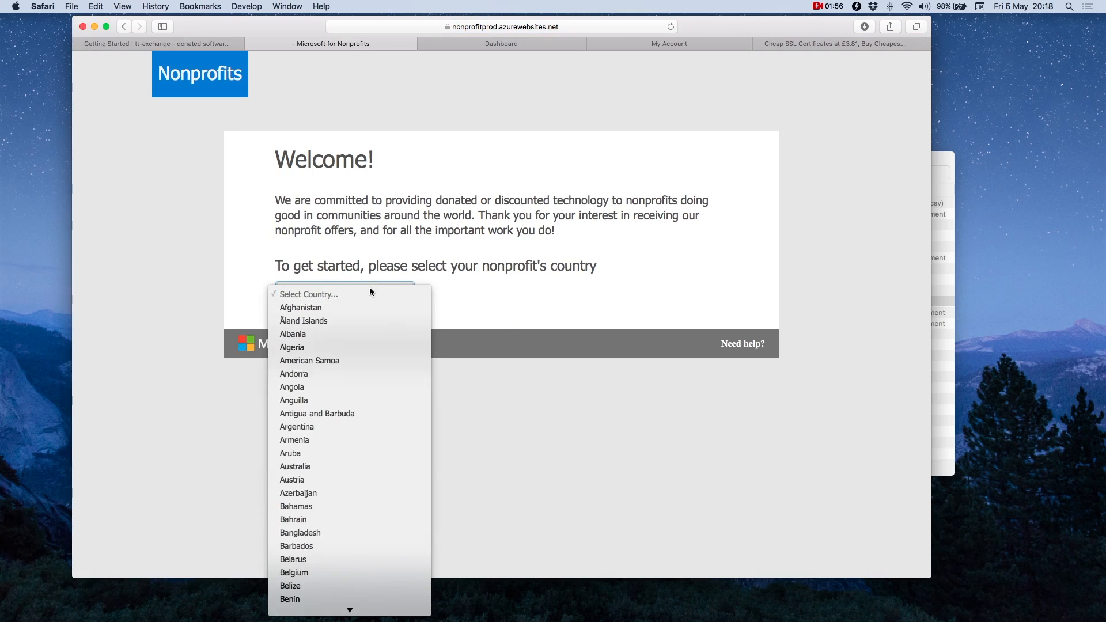
pyautogui.click(708, 323)
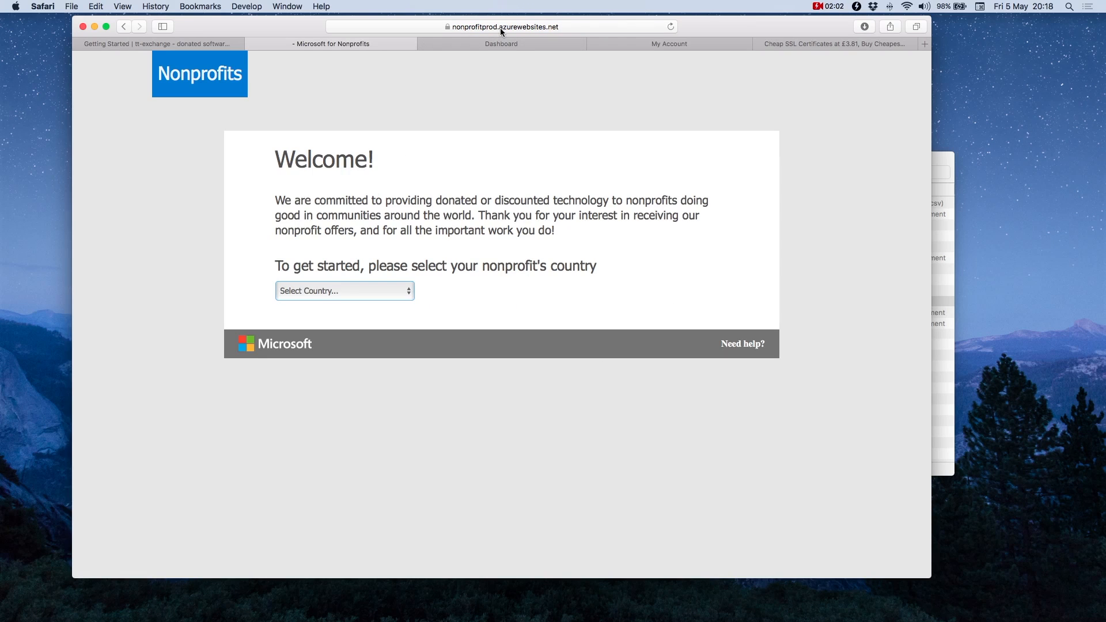
# Step: Open Billing from the portal dashboard, select the active Sponsorship subscription, and expand the sidebar
pyautogui.click(459, 46)
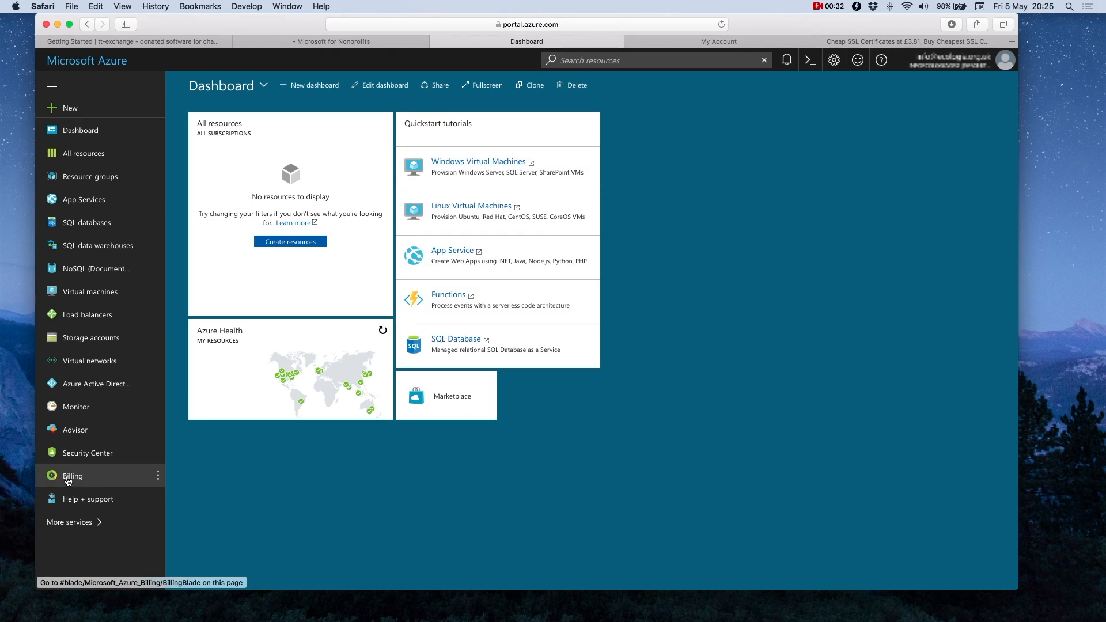
pyautogui.click(73, 478)
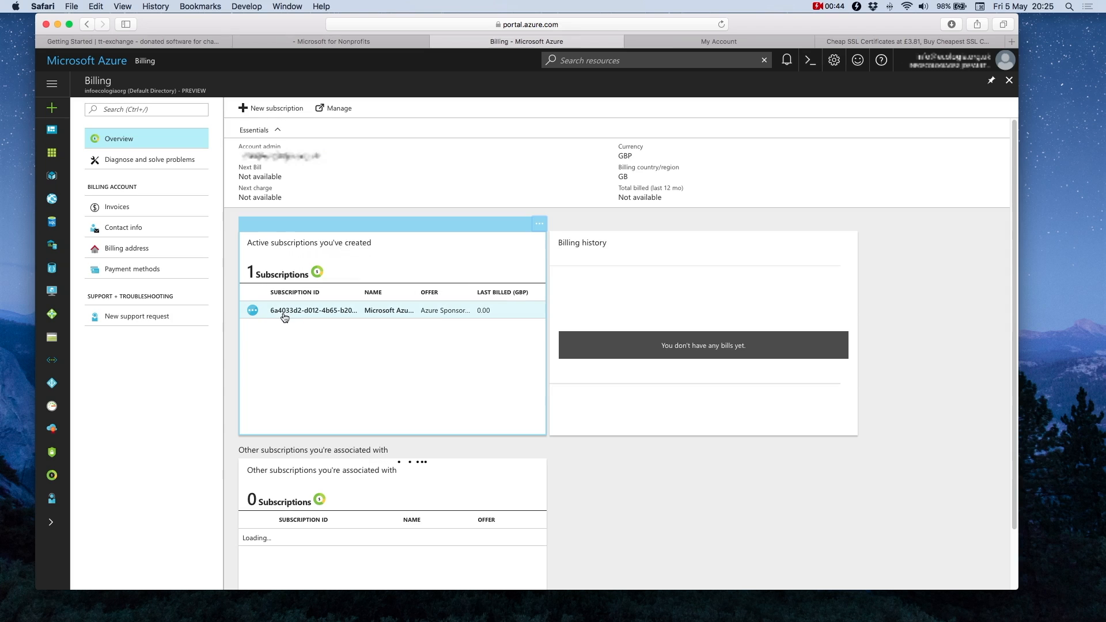
pyautogui.click(424, 319)
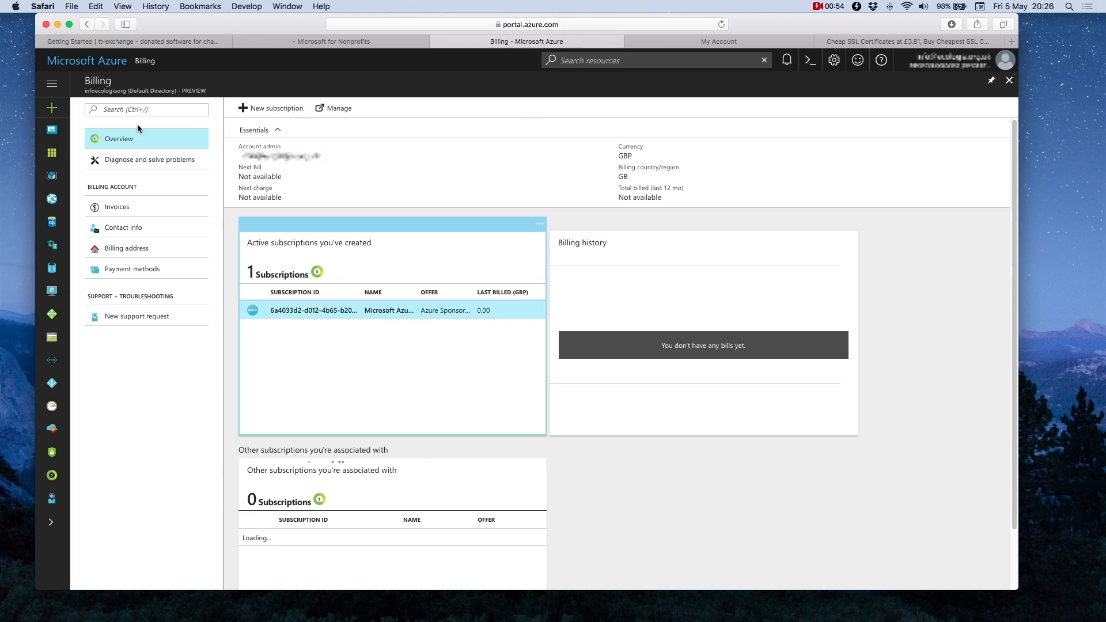
pyautogui.click(52, 83)
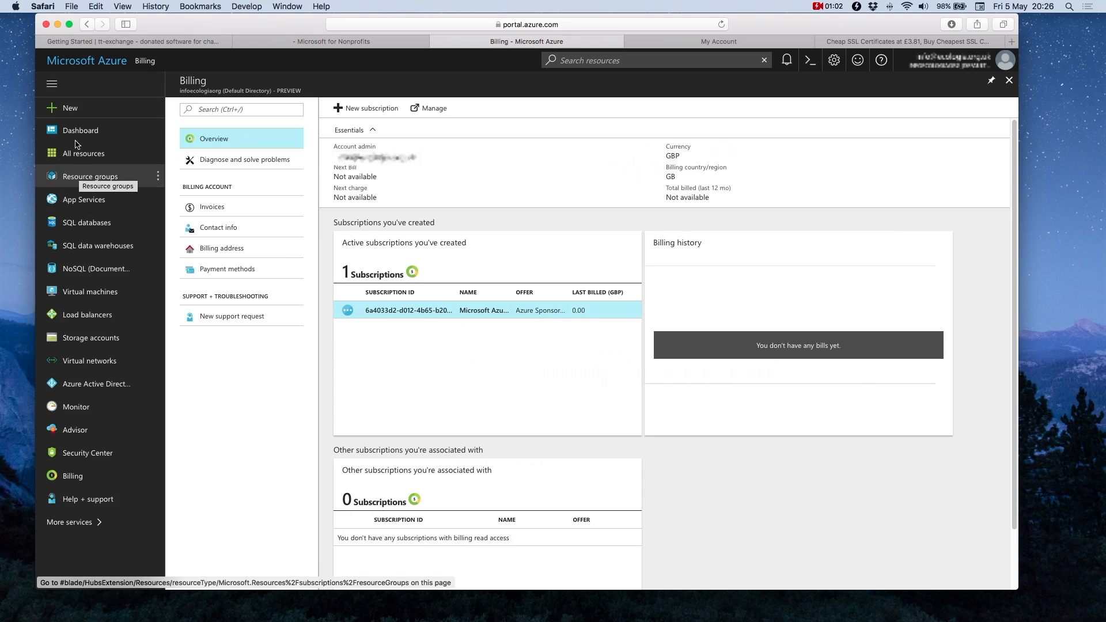
# Step: Start a new Windows Server 2012 R2 Datacenter virtual machine using the Resource Manager model
pyautogui.click(82, 295)
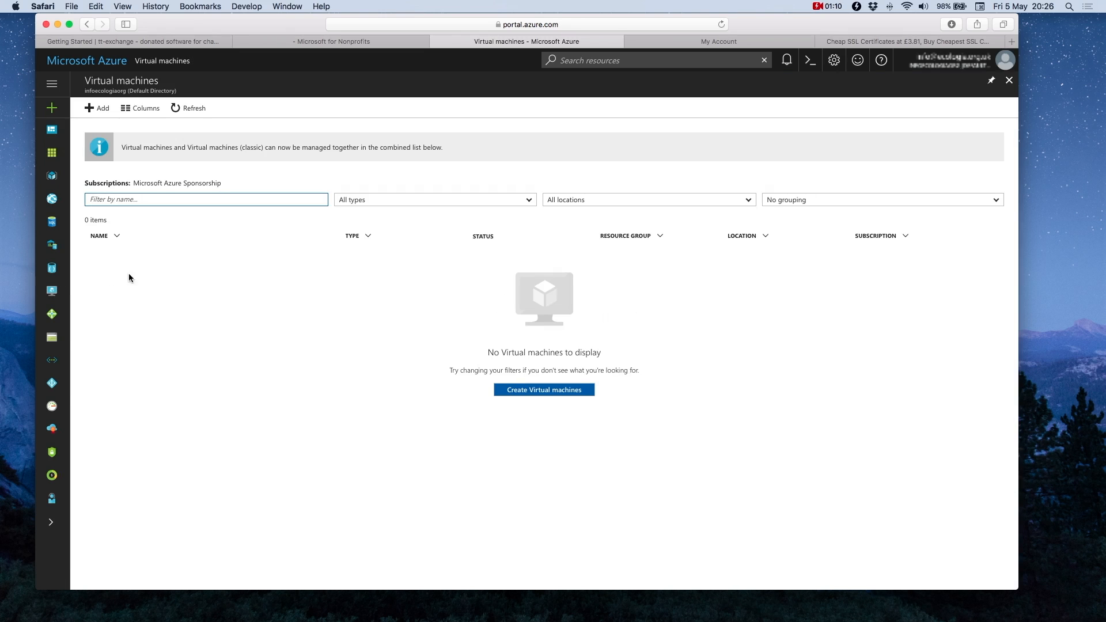
pyautogui.click(95, 109)
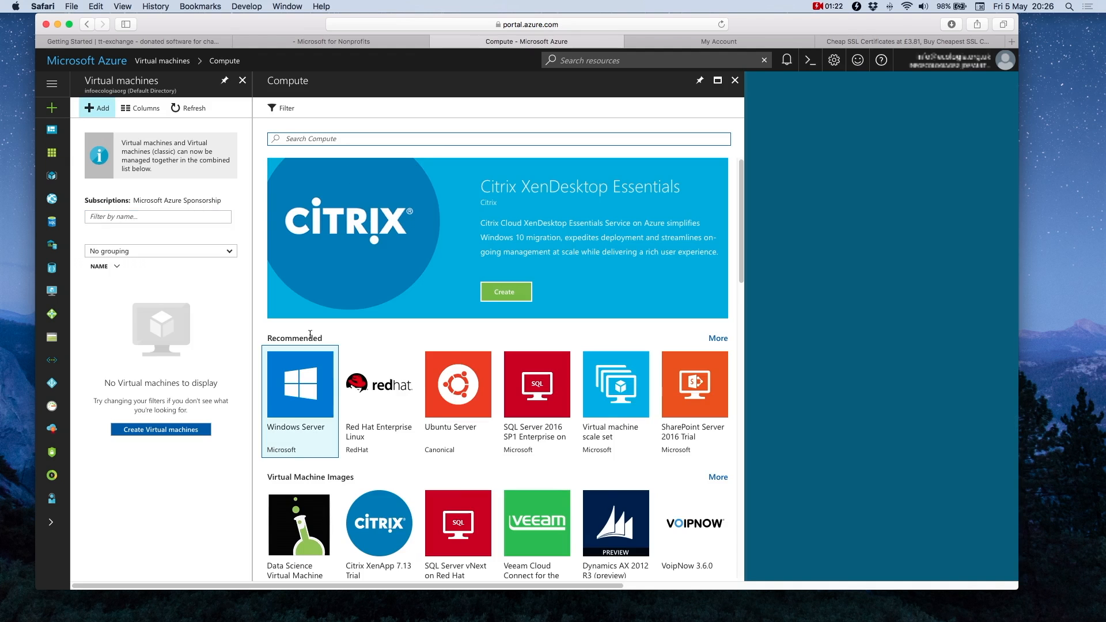
pyautogui.click(304, 387)
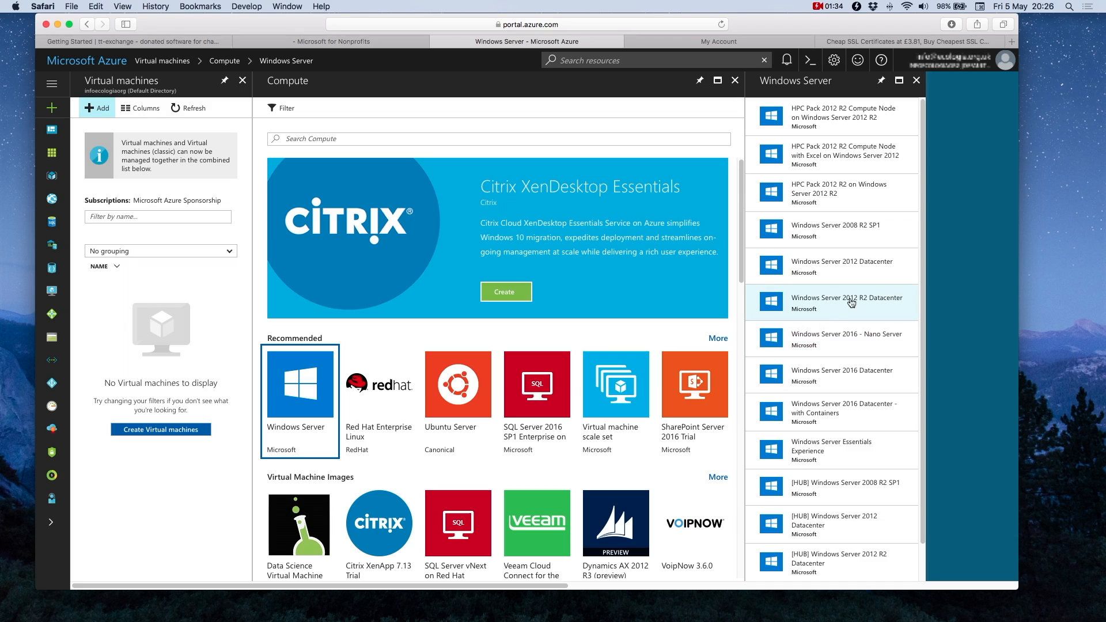
pyautogui.click(825, 303)
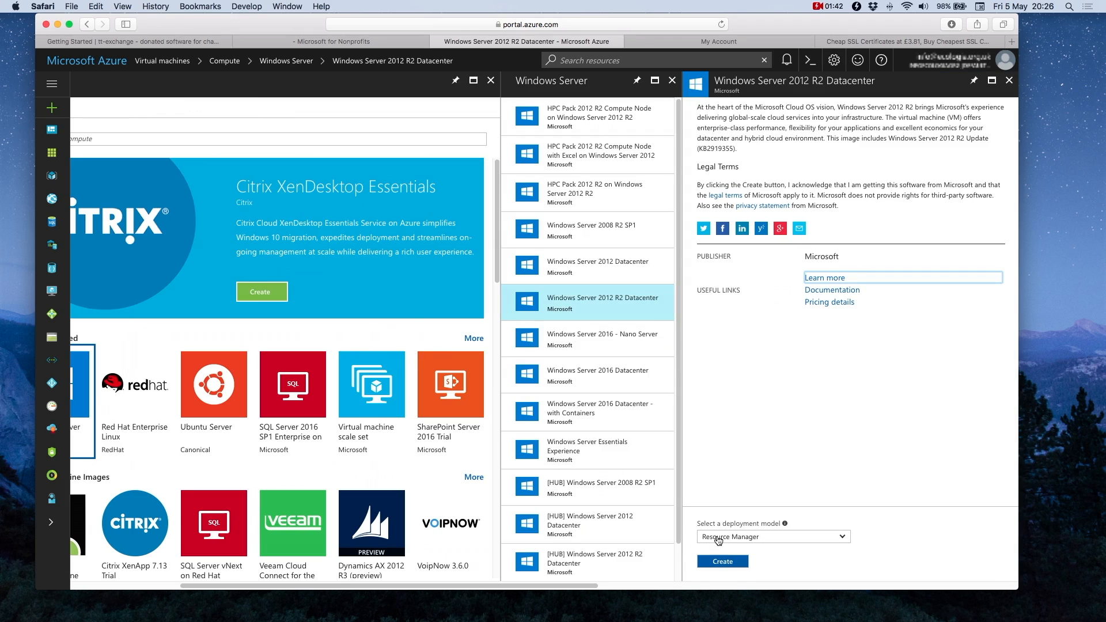
pyautogui.click(783, 539)
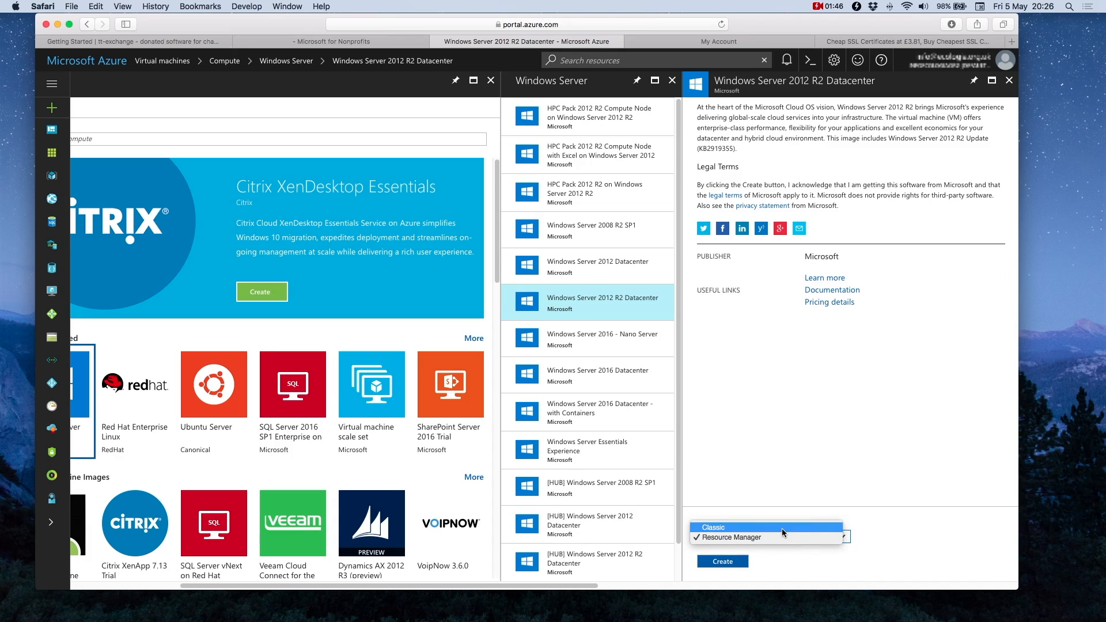
pyautogui.click(754, 537)
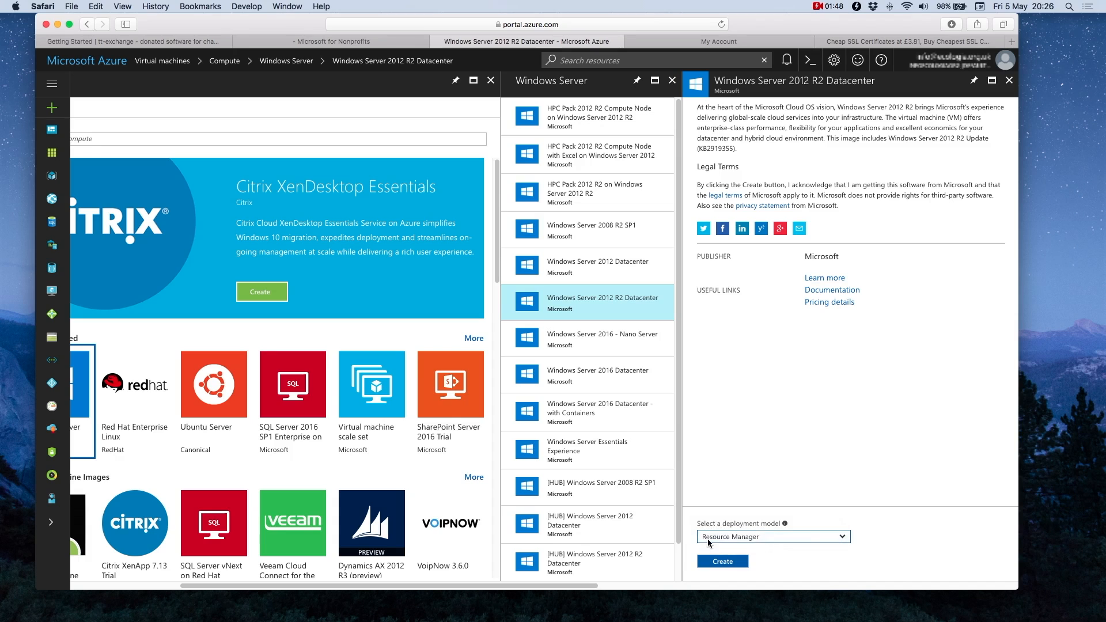
pyautogui.click(724, 561)
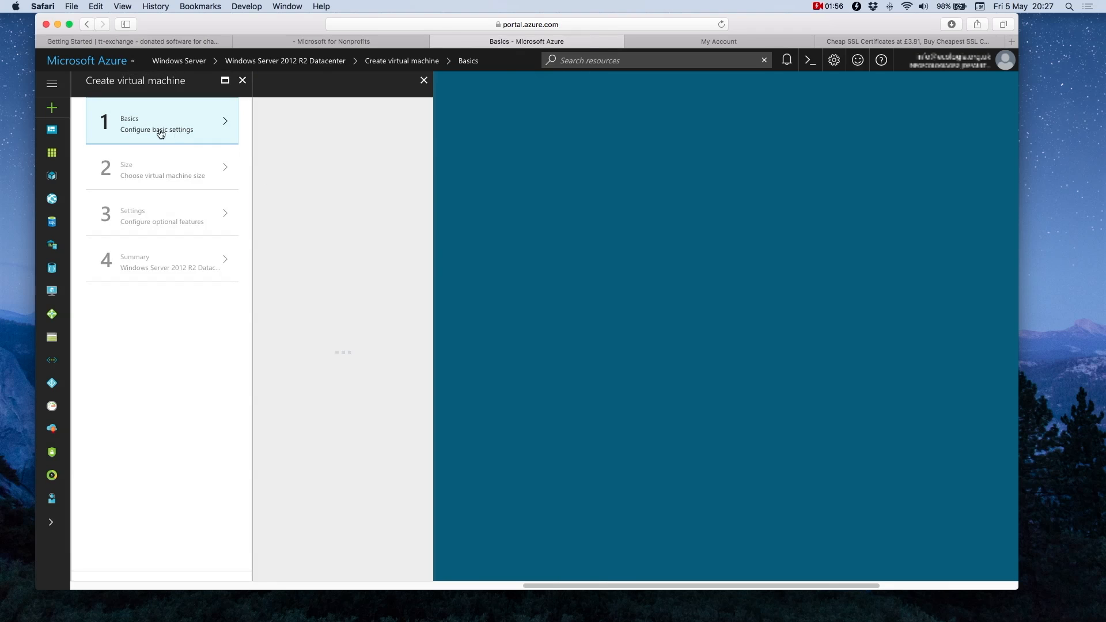
# Step: Name the virtual machine SkyDemo and keep SSD as the disk type
pyautogui.click(375, 123)
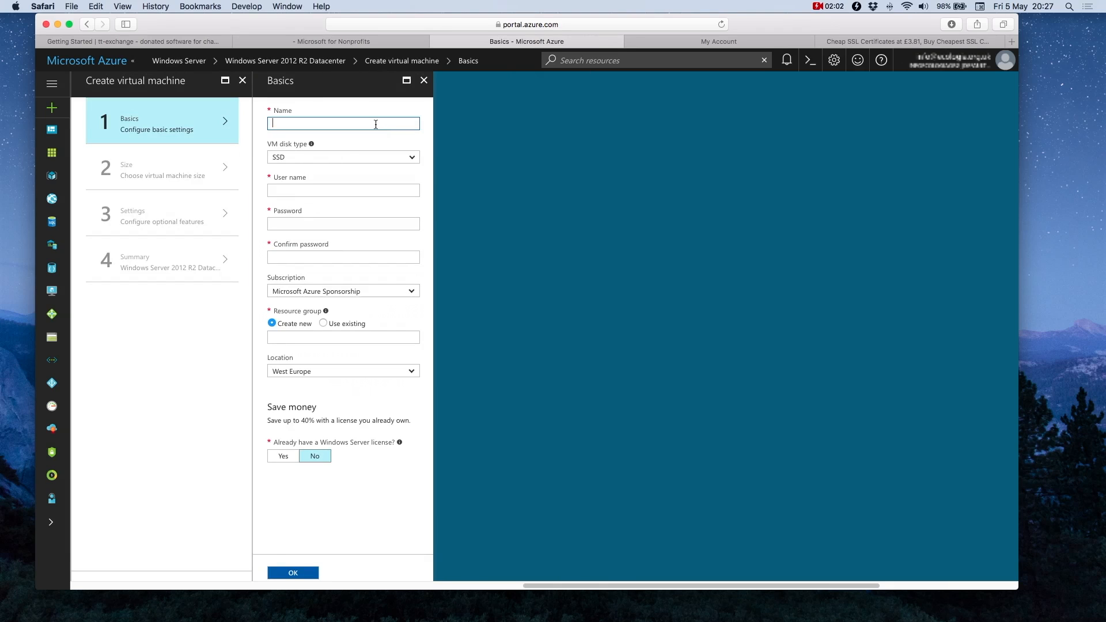
pyautogui.write('SkyDemo')
pyautogui.press('Tab')
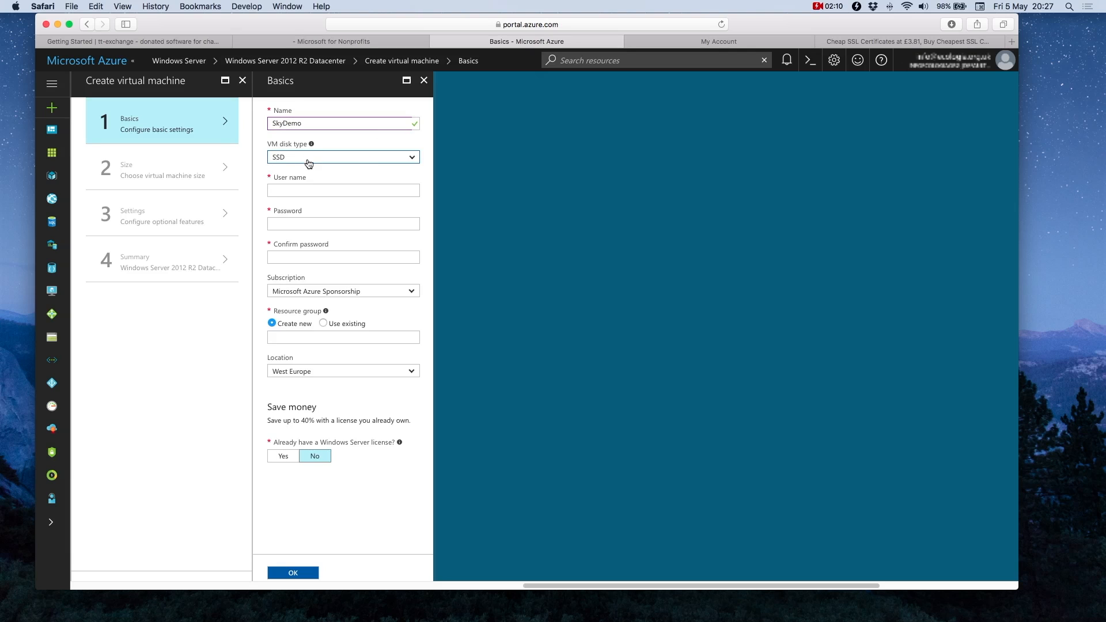
pyautogui.click(418, 159)
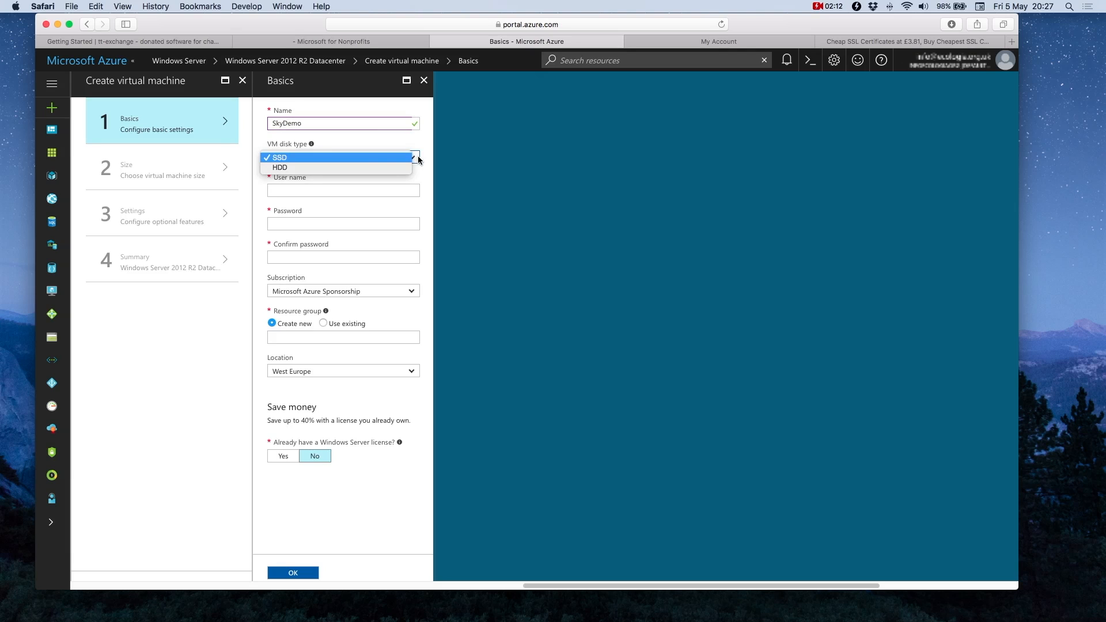
pyautogui.click(418, 160)
# Step: Enter the administrator user name, then type and confirm the administrator password
pyautogui.click(288, 188)
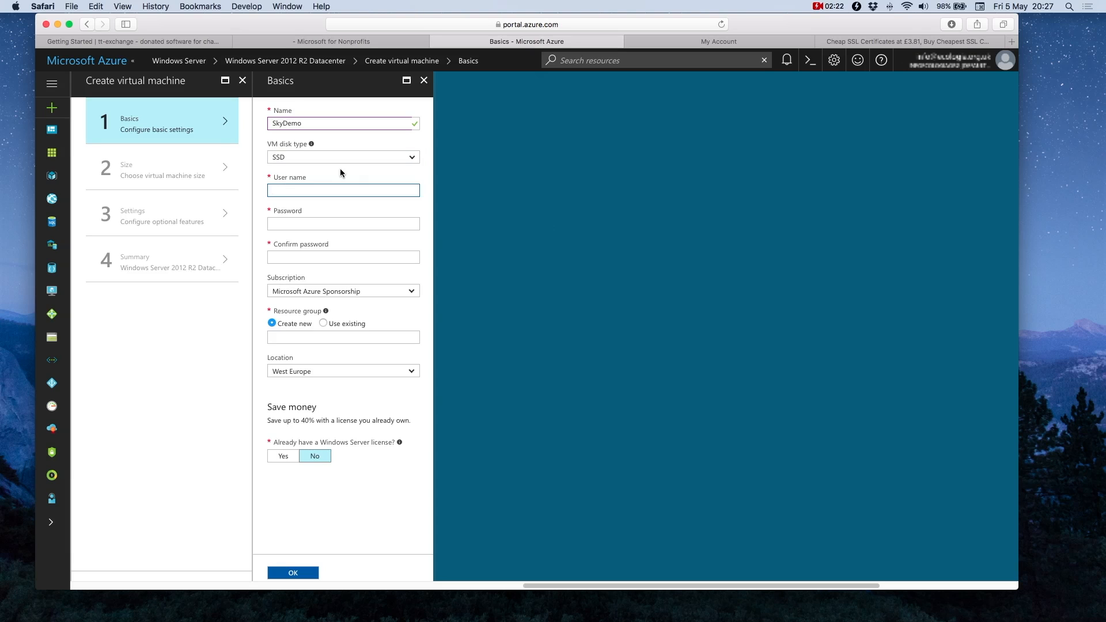
pyautogui.write('skywillmott')
pyautogui.press('Tab')
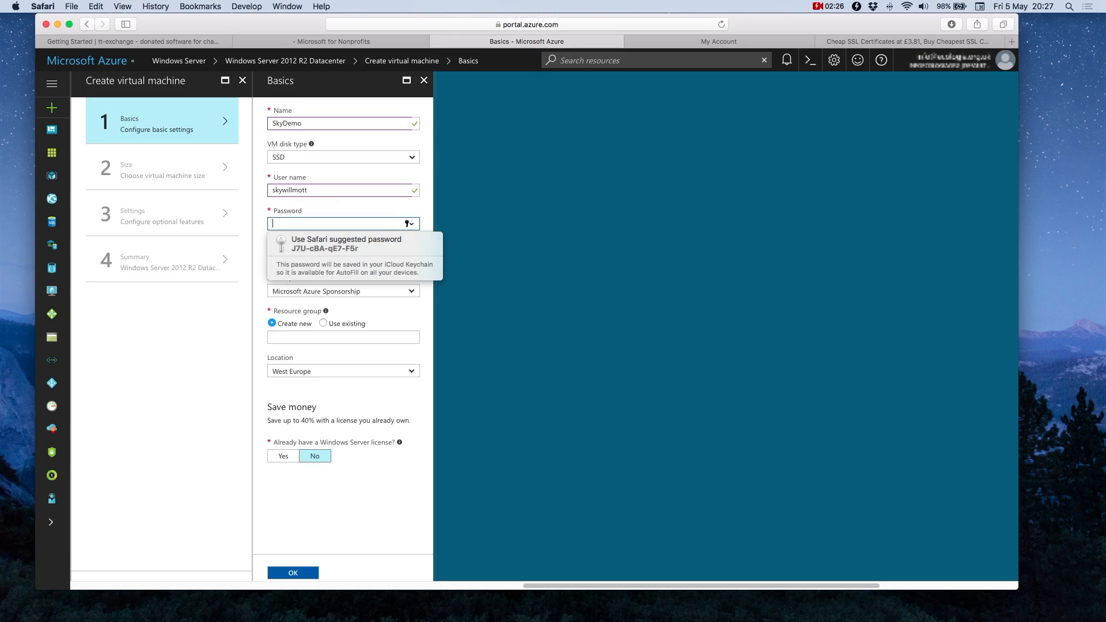
pyautogui.write('••••••••••••••••••••')
pyautogui.press('Tab')
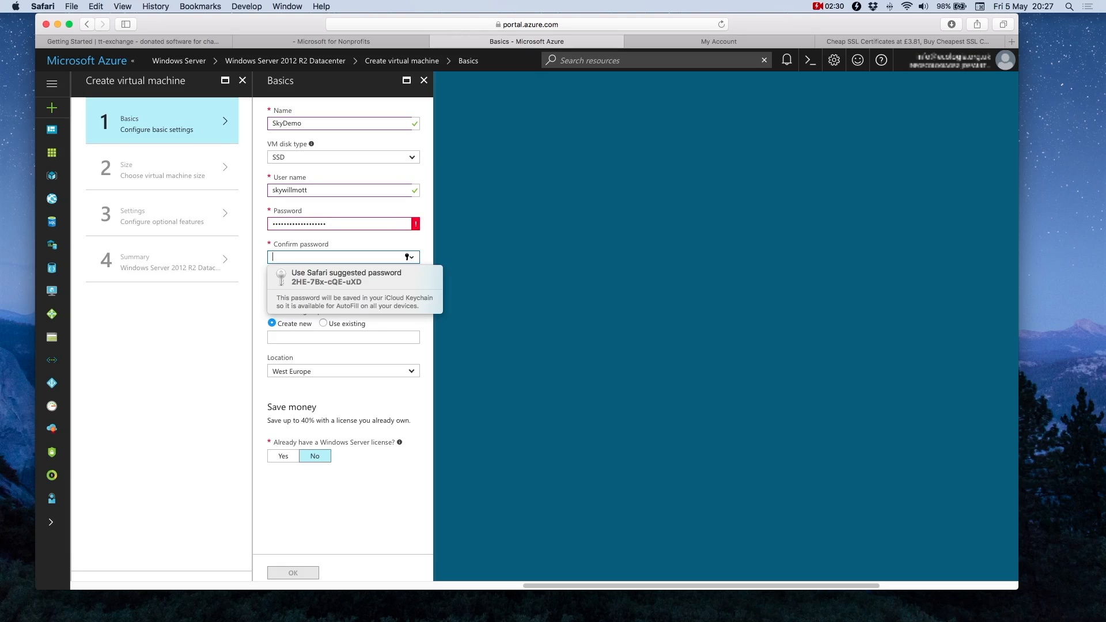
pyautogui.write('•••••••••••••••••••')
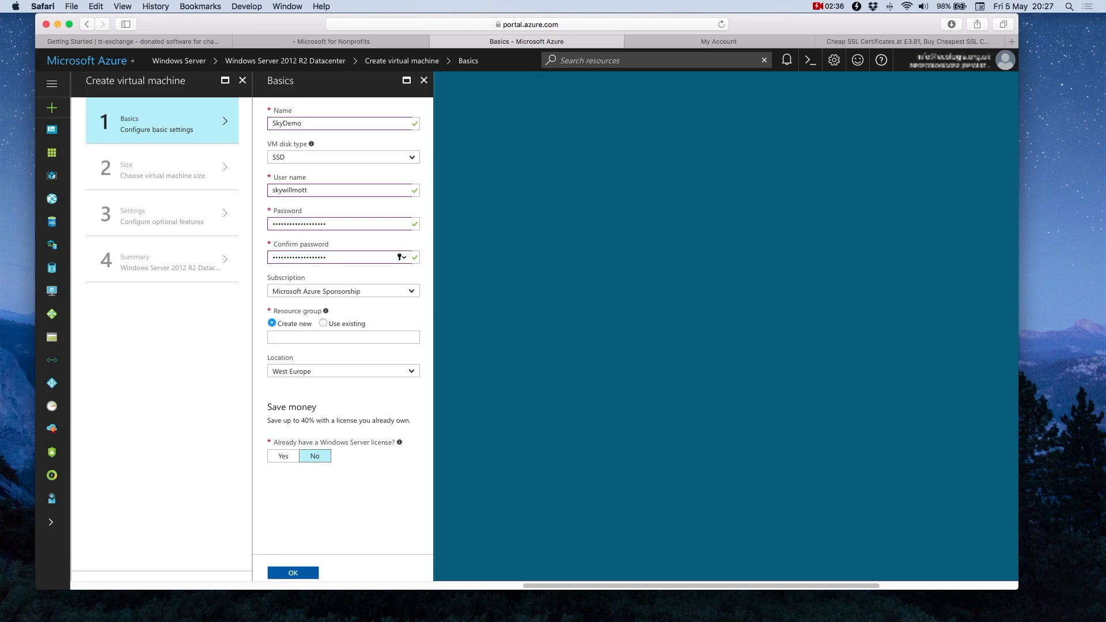
pyautogui.press('Tab')
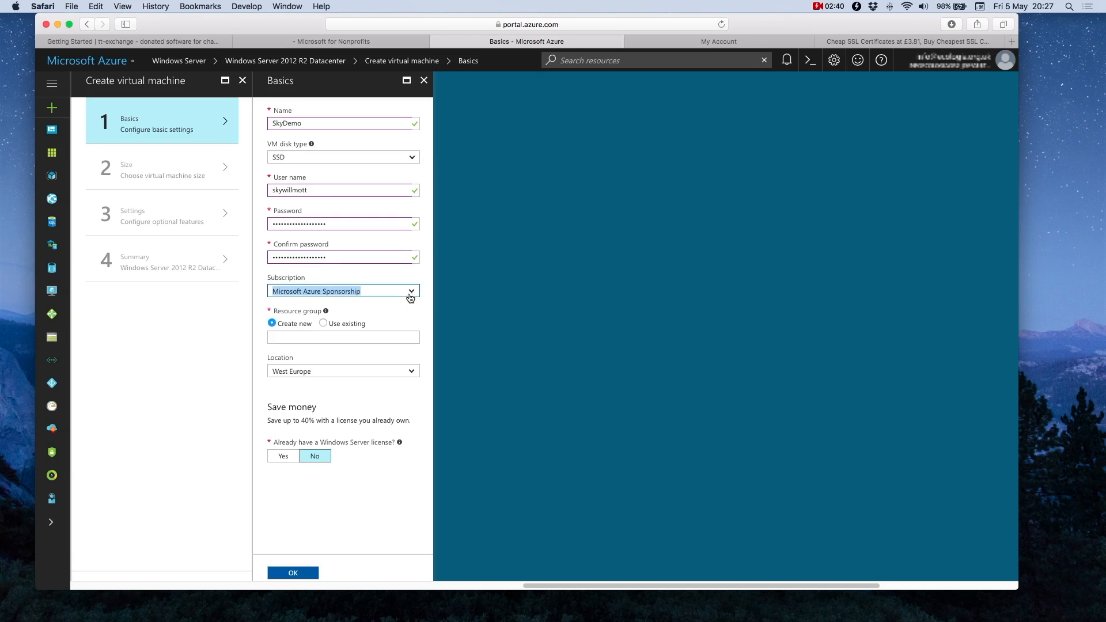
# Step: Keep Microsoft Azure Sponsorship, create new resource group fms1, and set location to North Europe
pyautogui.click(291, 292)
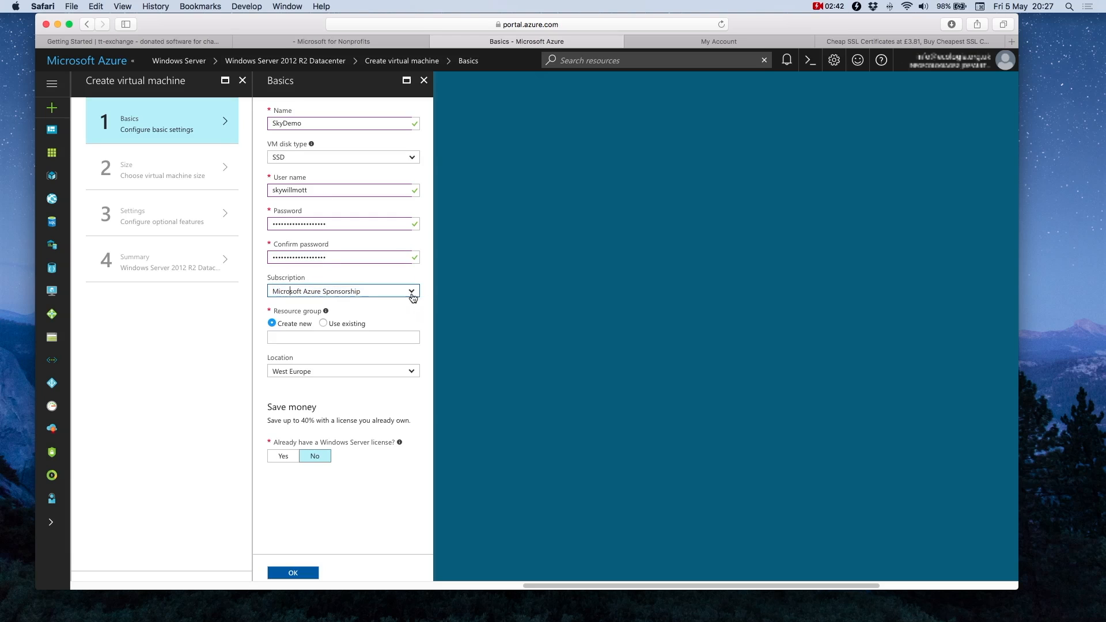
pyautogui.click(411, 291)
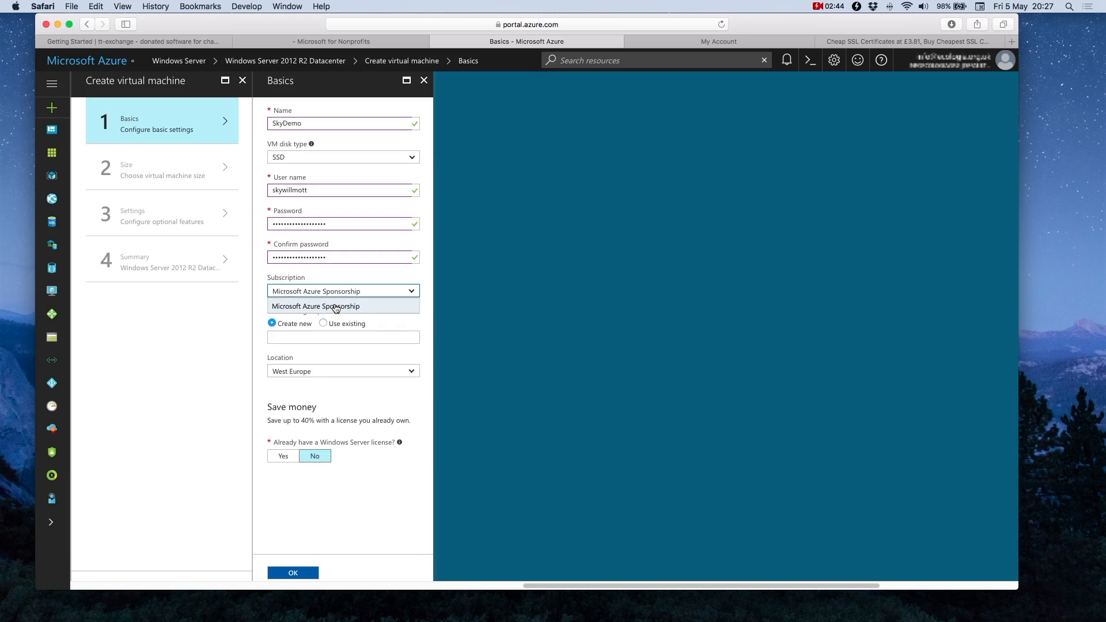
pyautogui.click(366, 271)
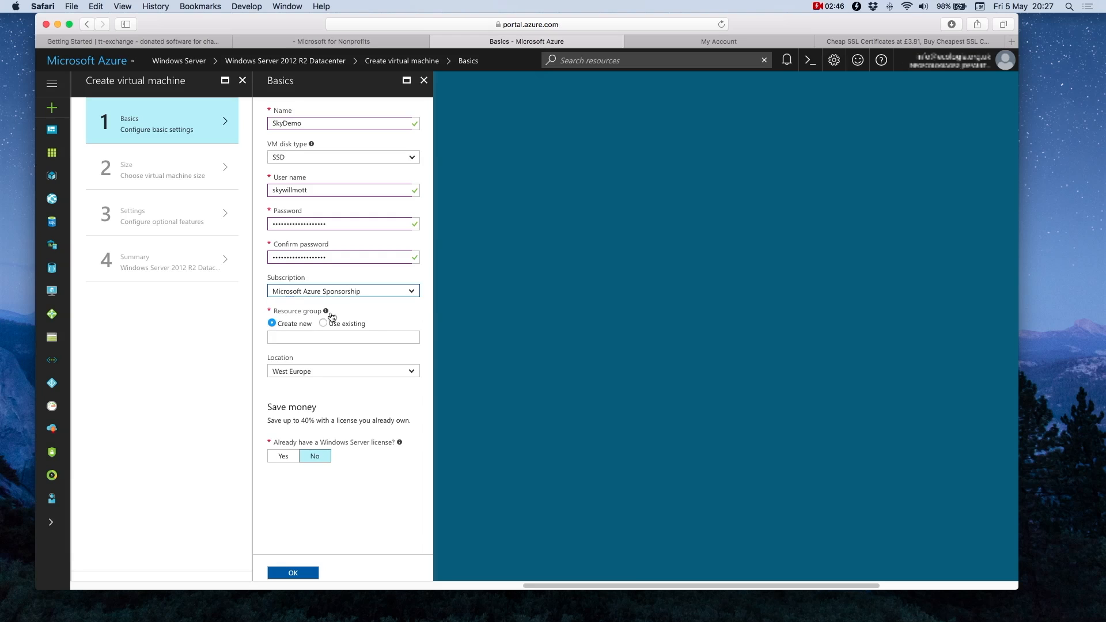
pyautogui.moveTo(324, 315)
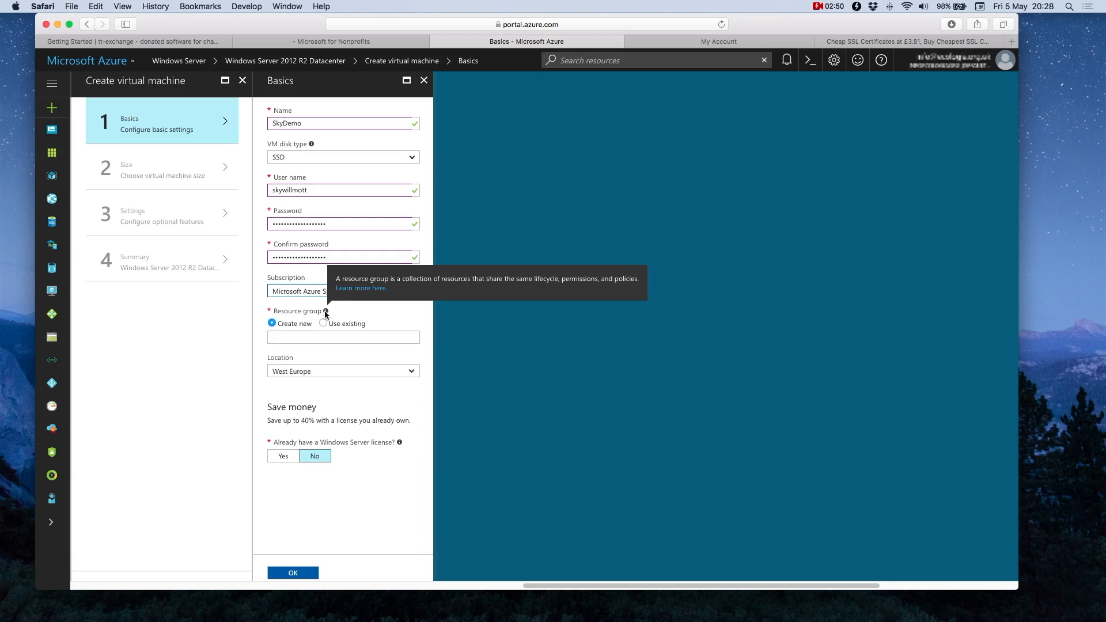
pyautogui.click(298, 337)
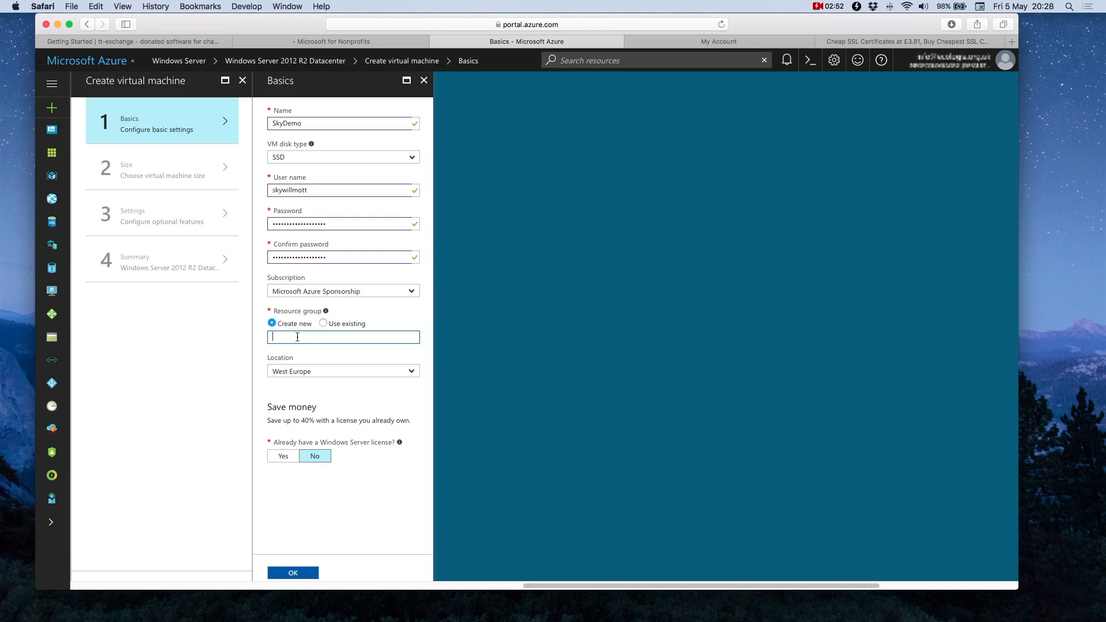
pyautogui.write('fms1')
pyautogui.press('Tab')
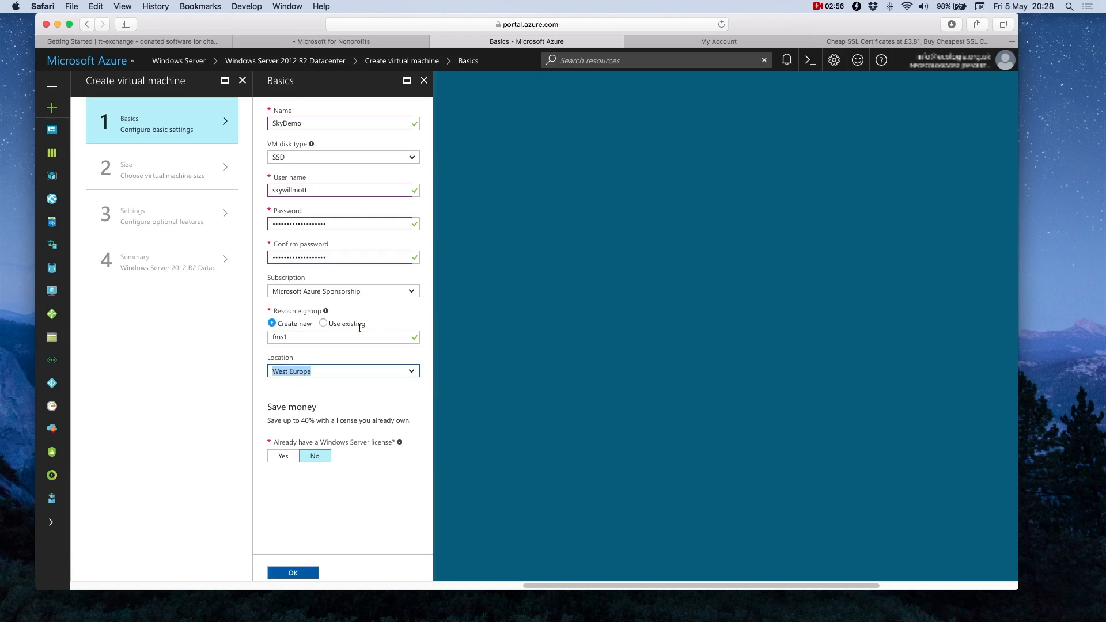
pyautogui.click(412, 372)
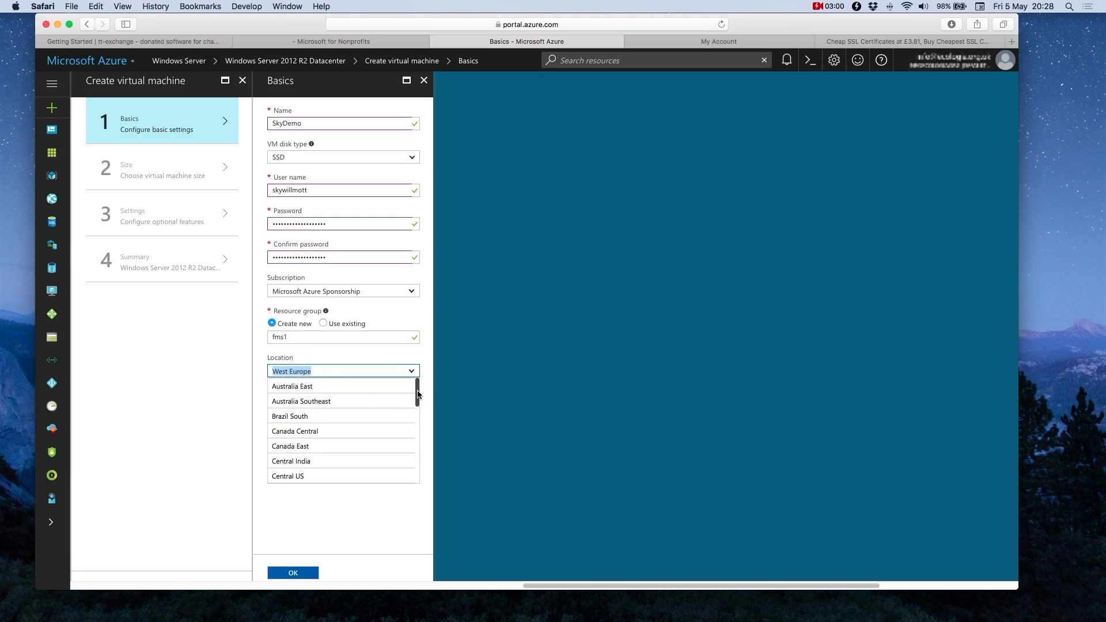
pyautogui.moveTo(418, 394); pyautogui.dragTo(418, 452)
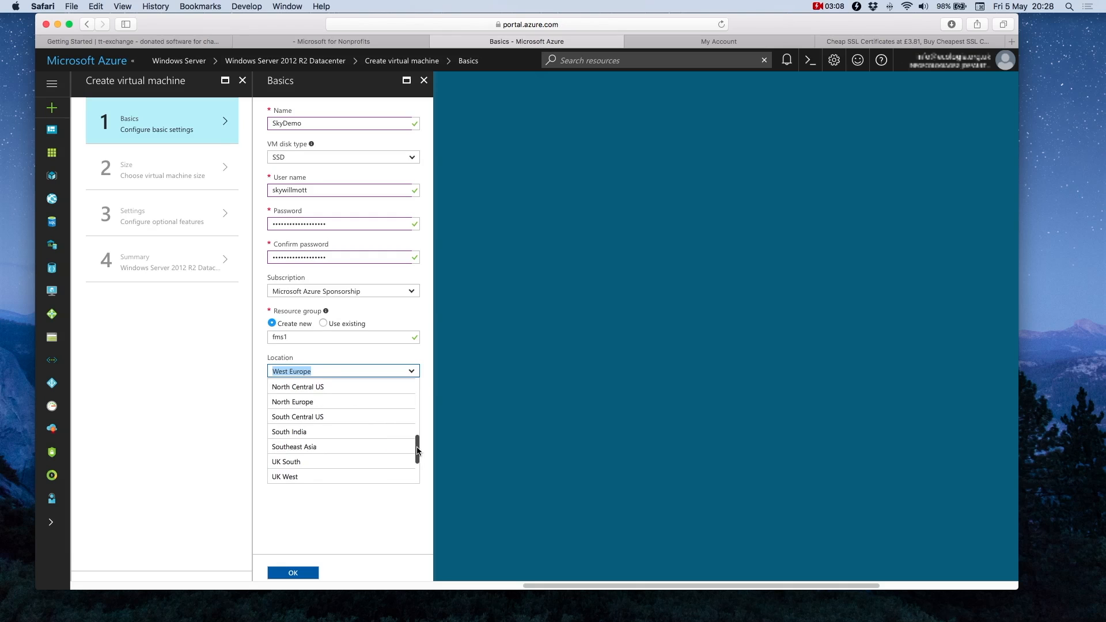
pyautogui.click(289, 403)
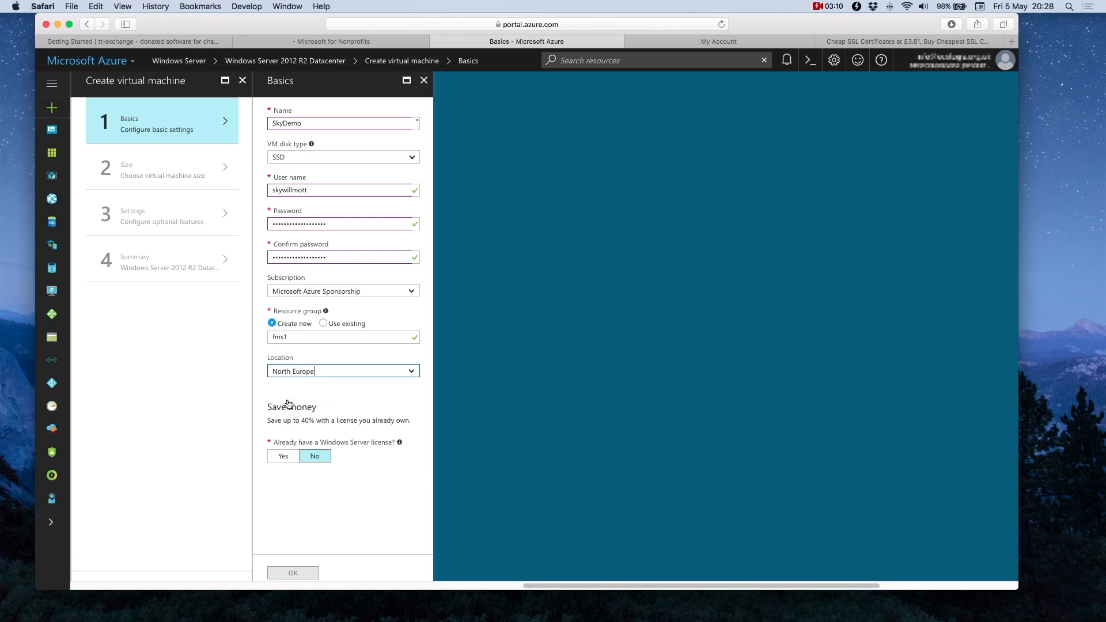
pyautogui.moveTo(419, 372)
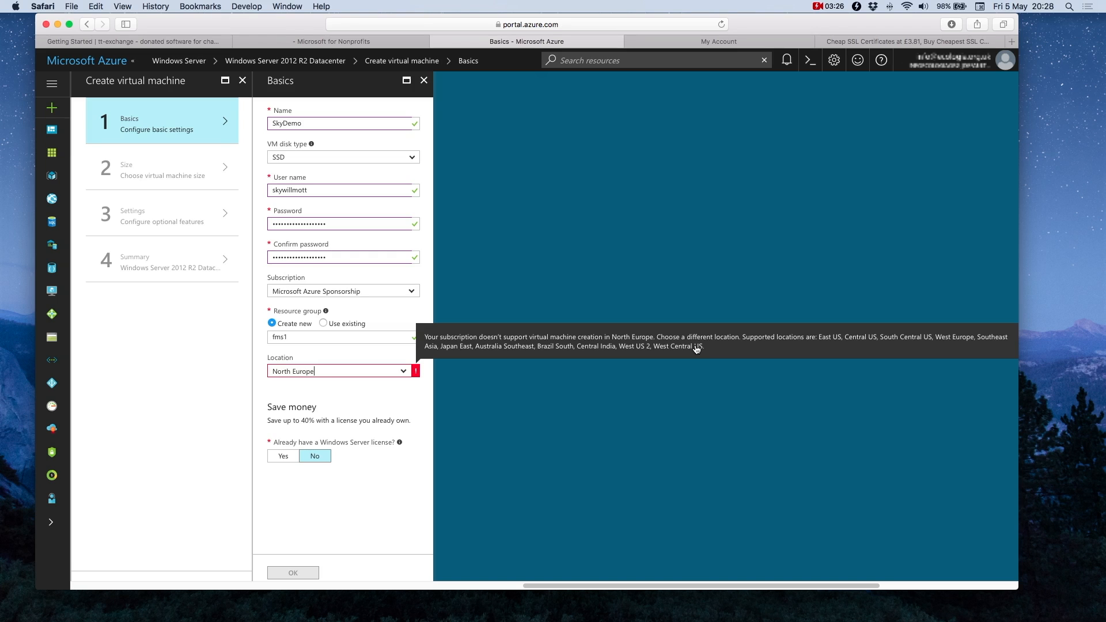
# Step: Change the location to West Europe and confirm the Basics settings
pyautogui.click(407, 372)
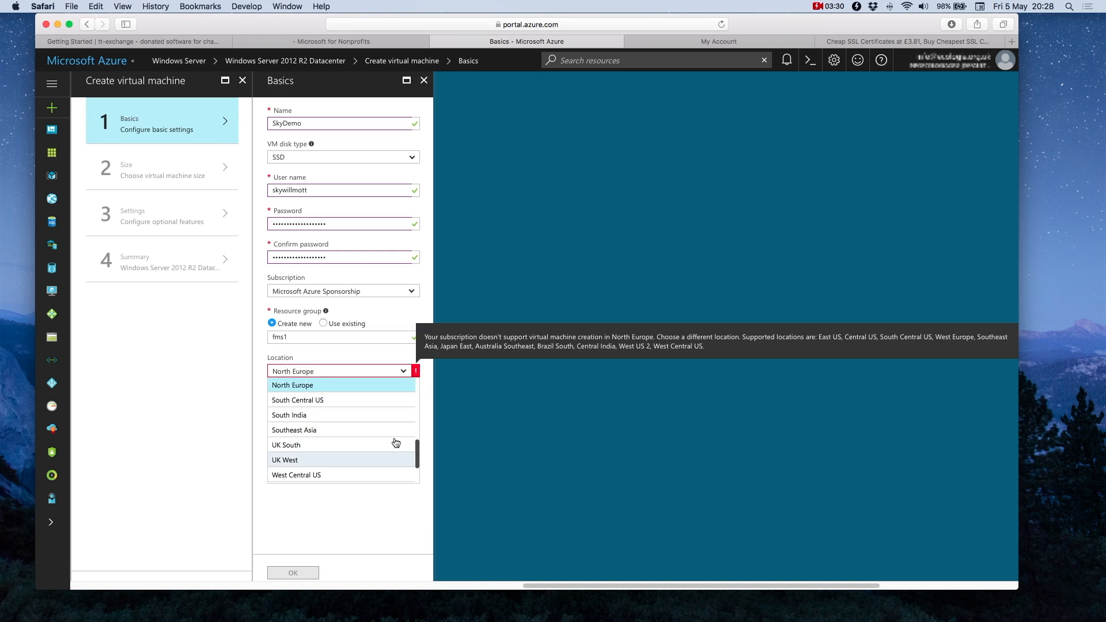
pyautogui.moveTo(417, 454)
pyautogui.mouseDown()
pyautogui.moveTo(419, 387)
pyautogui.moveTo(413, 471)
pyautogui.mouseUp()
pyautogui.click(288, 438)
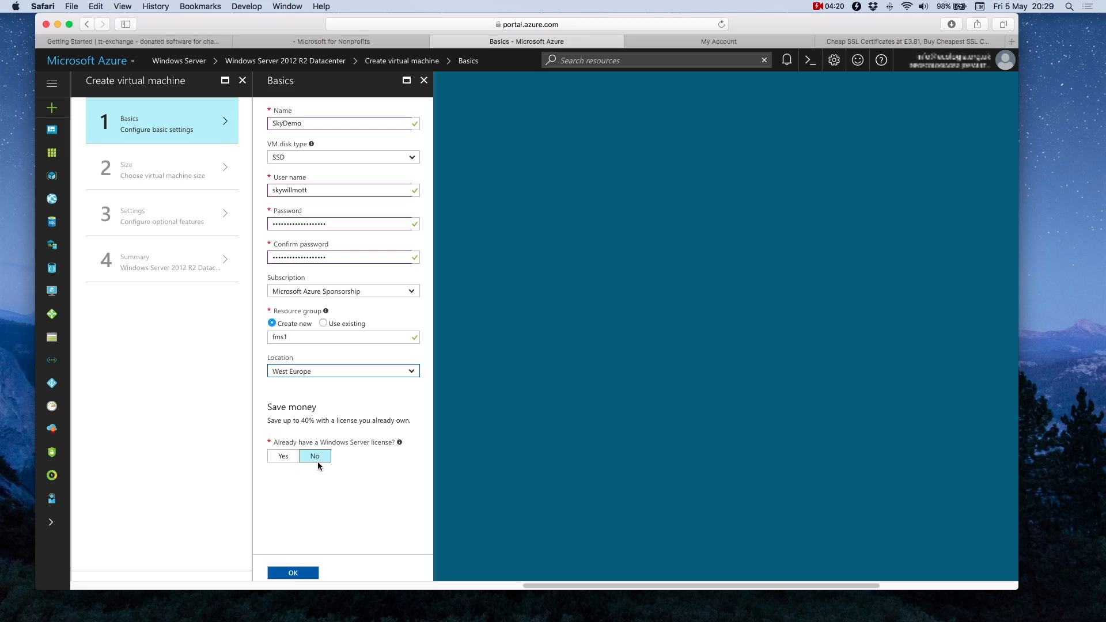
pyautogui.click(306, 574)
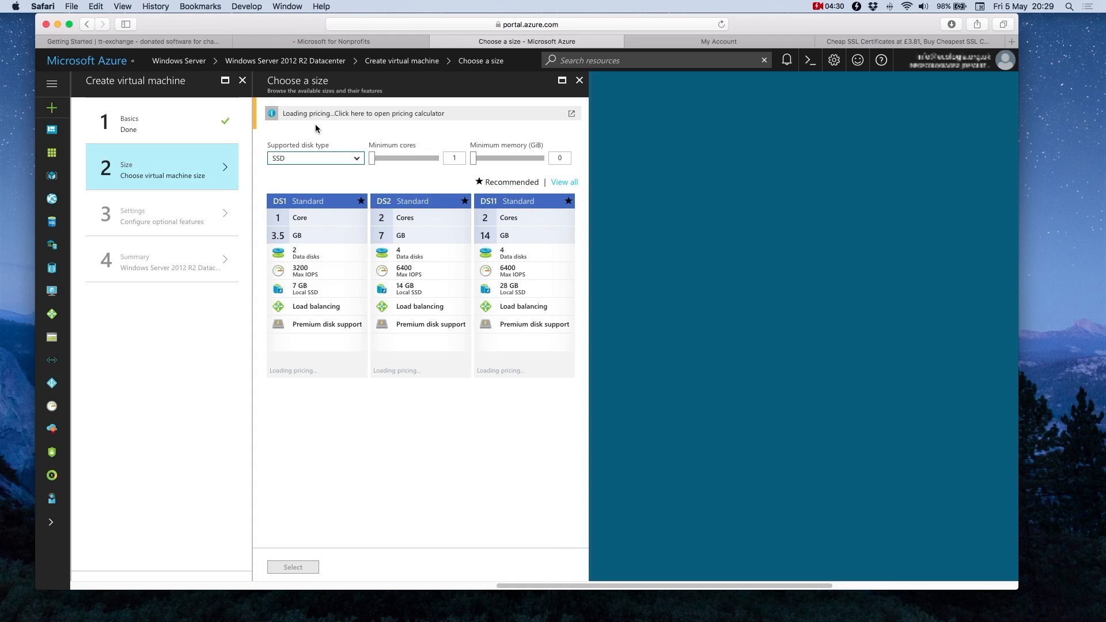
# Step: Browse all machine sizes and select DS11_V2 for the VM
pyautogui.click(564, 183)
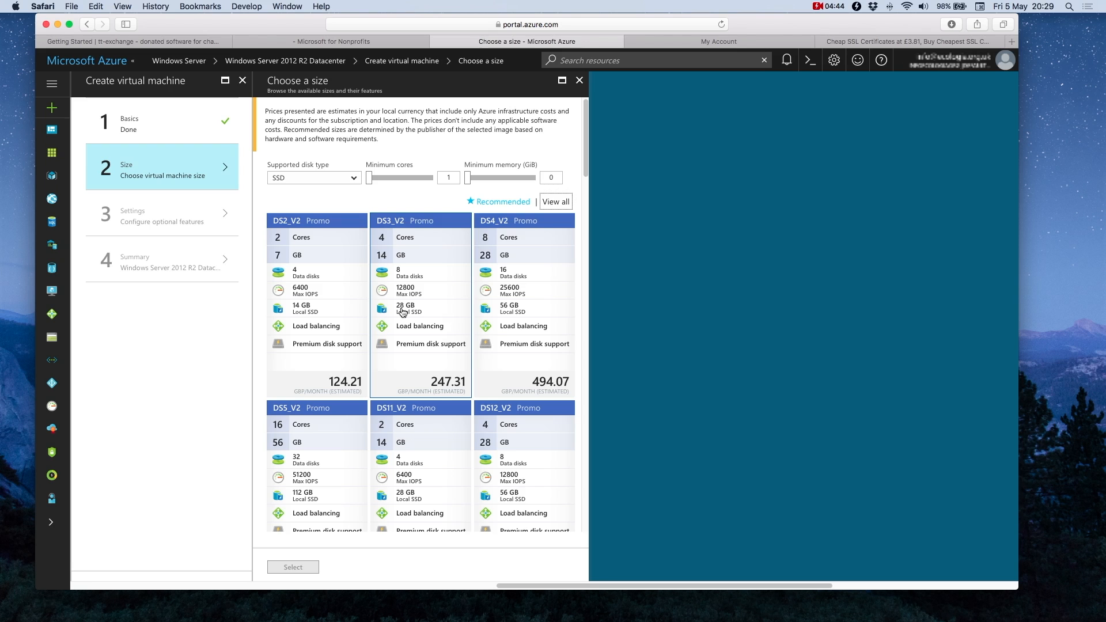
pyautogui.scroll(-2, 470, 385)
pyautogui.scroll(-5, 471, 386)
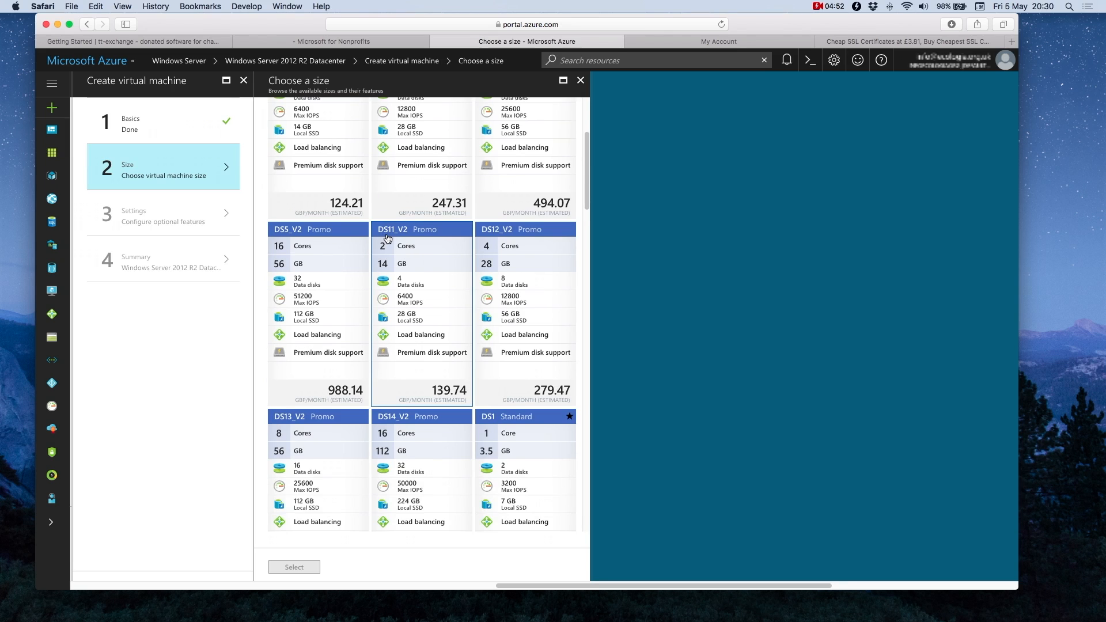
pyautogui.scroll(-1, 401, 286)
pyautogui.scroll(-1, 401, 286)
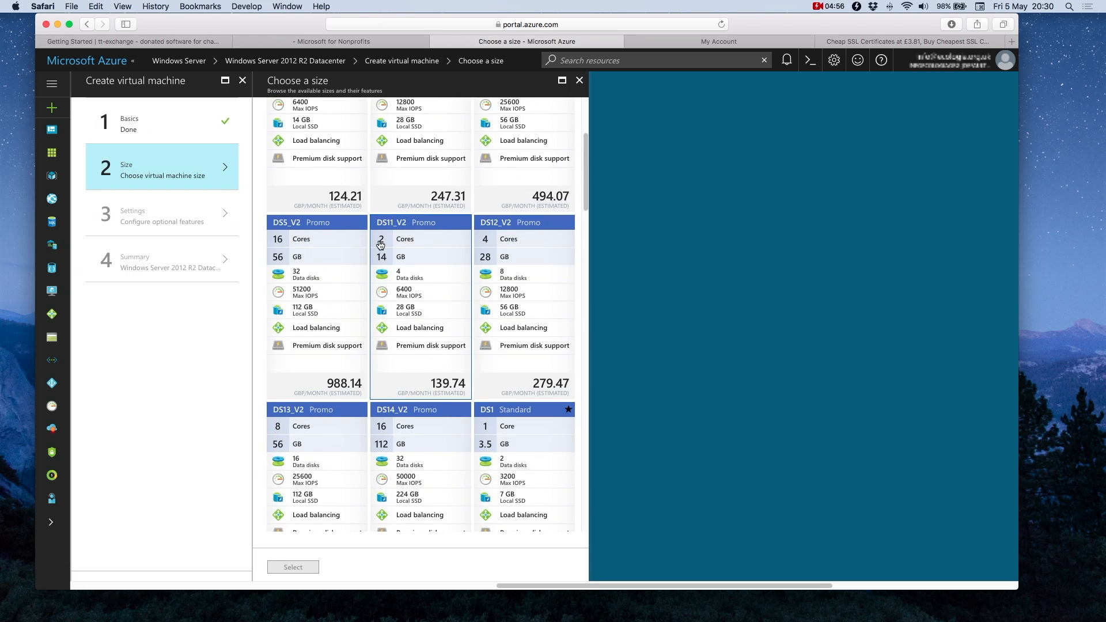
pyautogui.click(420, 257)
pyautogui.scroll(-2, 420, 258)
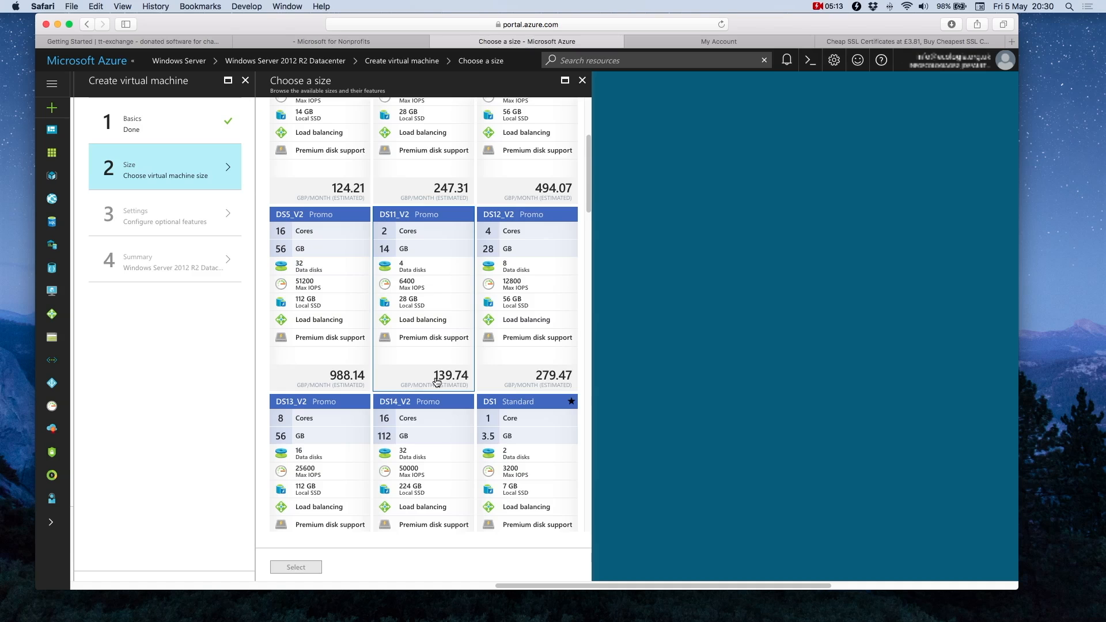
pyautogui.click(431, 360)
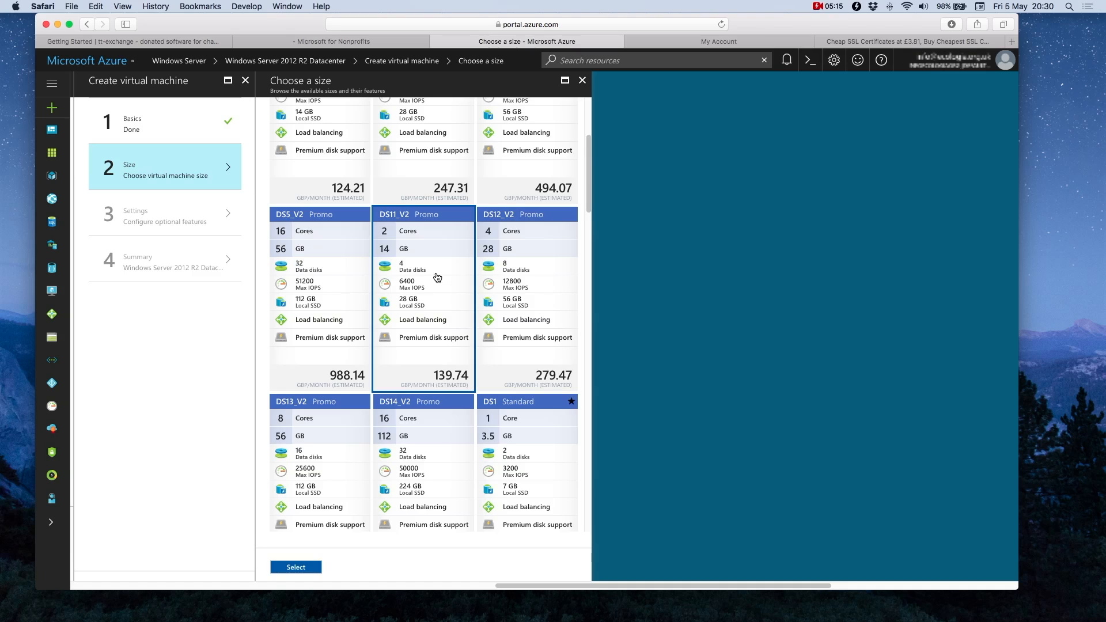
pyautogui.click(295, 568)
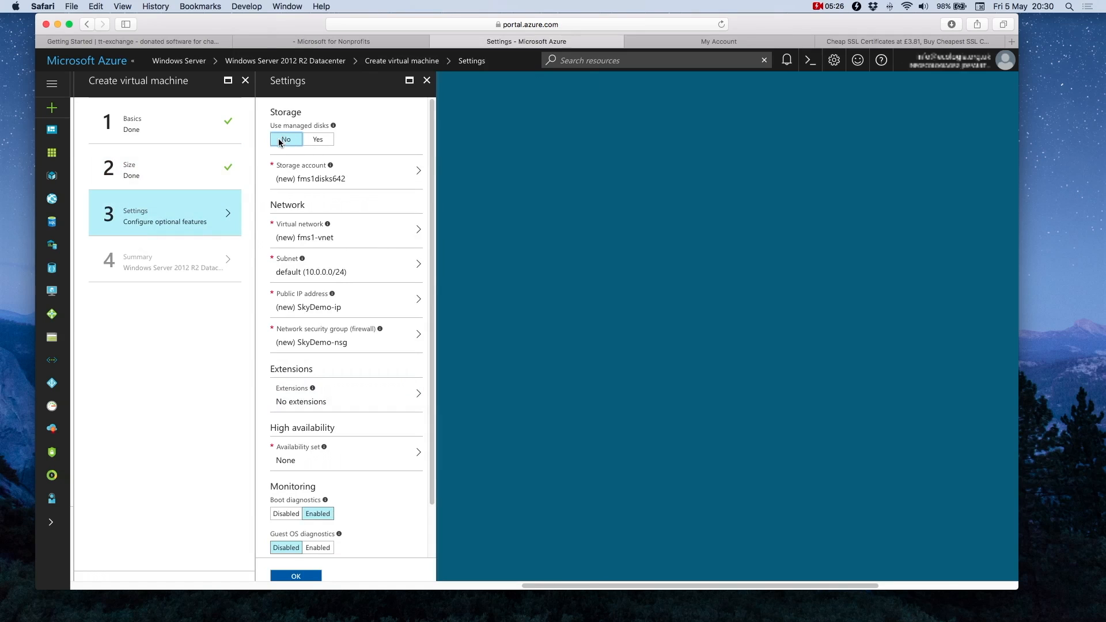
# Step: Switch the VM to managed disks and open the SkyDemo-ip public IP address settings
pyautogui.click(316, 142)
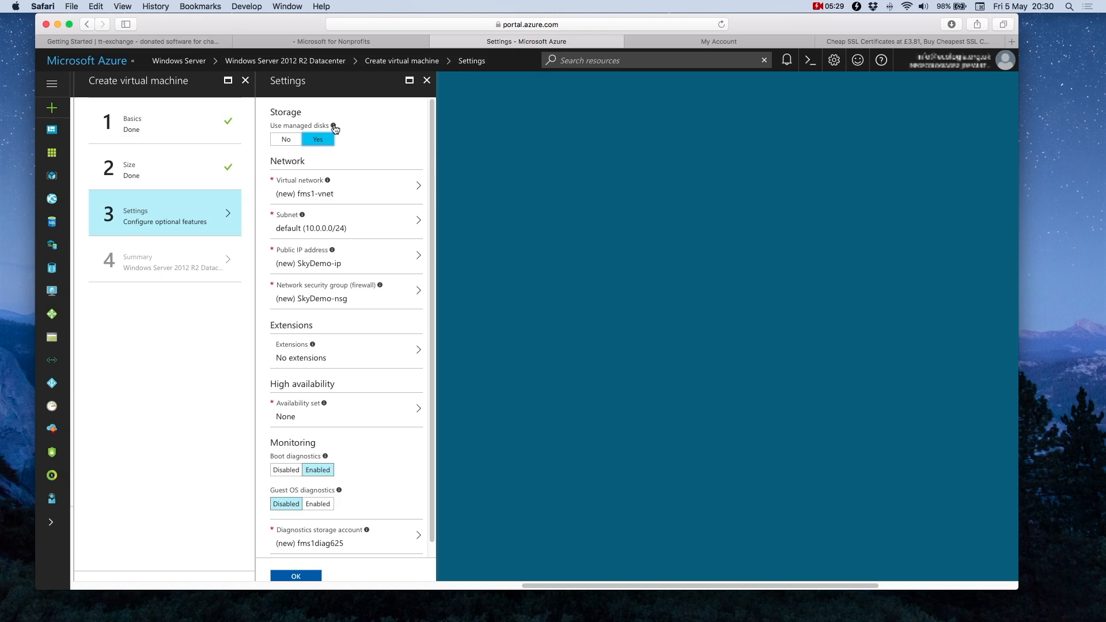
pyautogui.moveTo(334, 127)
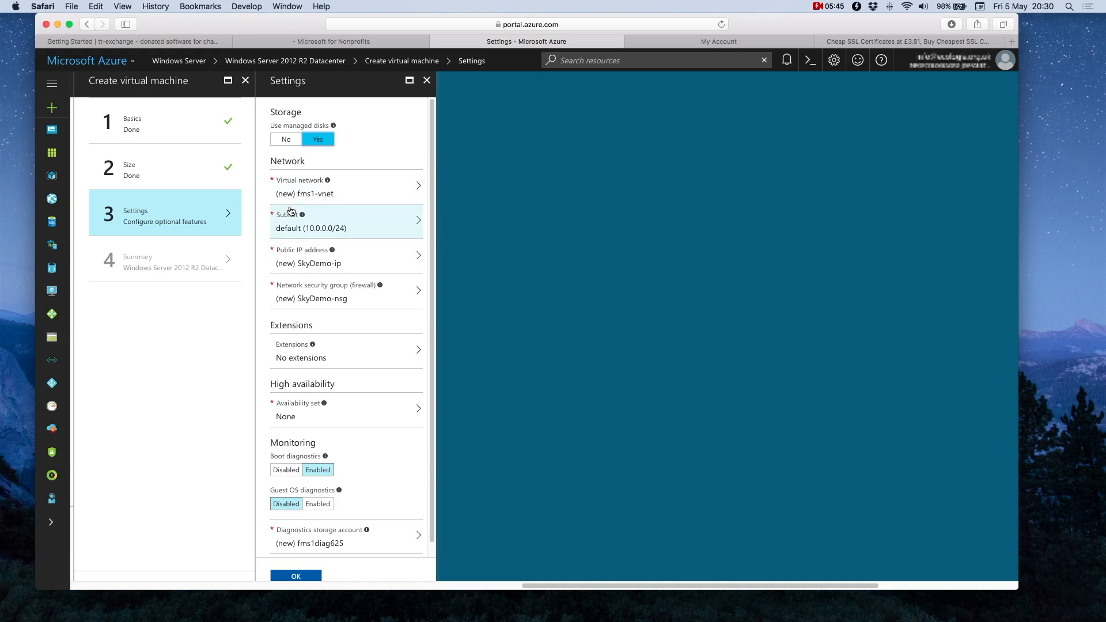
pyautogui.click(315, 264)
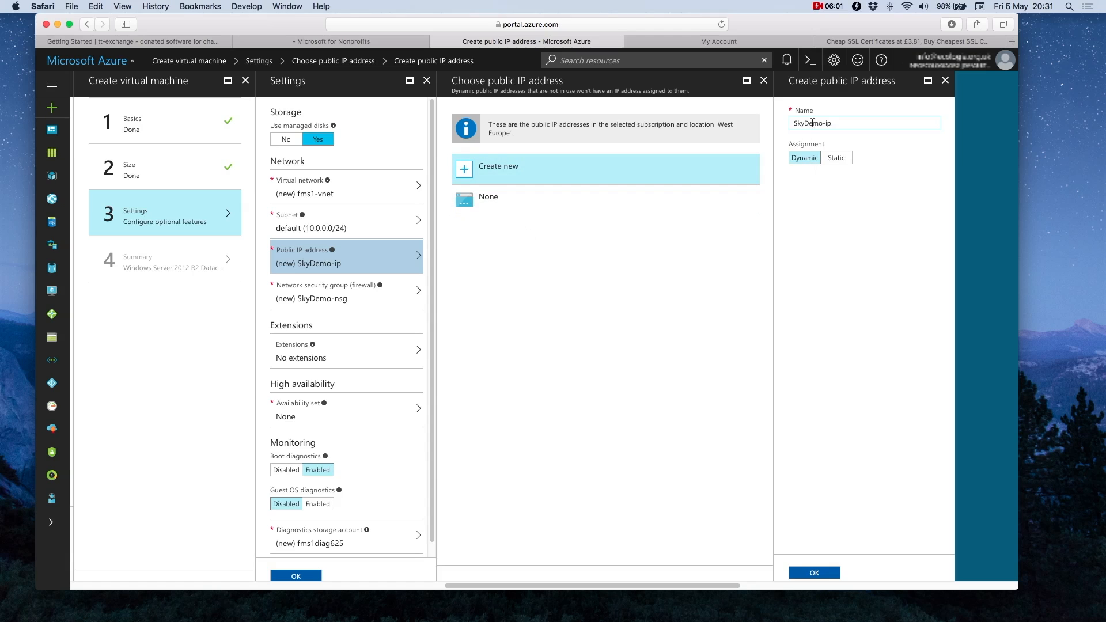
# Step: Make SkyDemo-ip a static public IP and confirm the optional Settings step
pyautogui.click(837, 159)
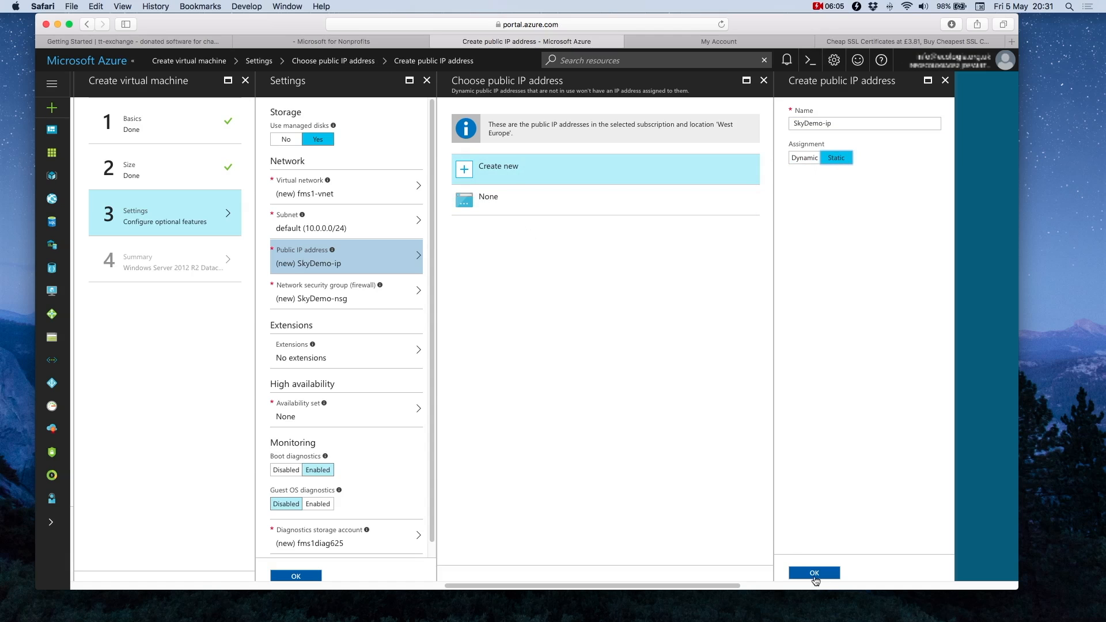
pyautogui.click(817, 575)
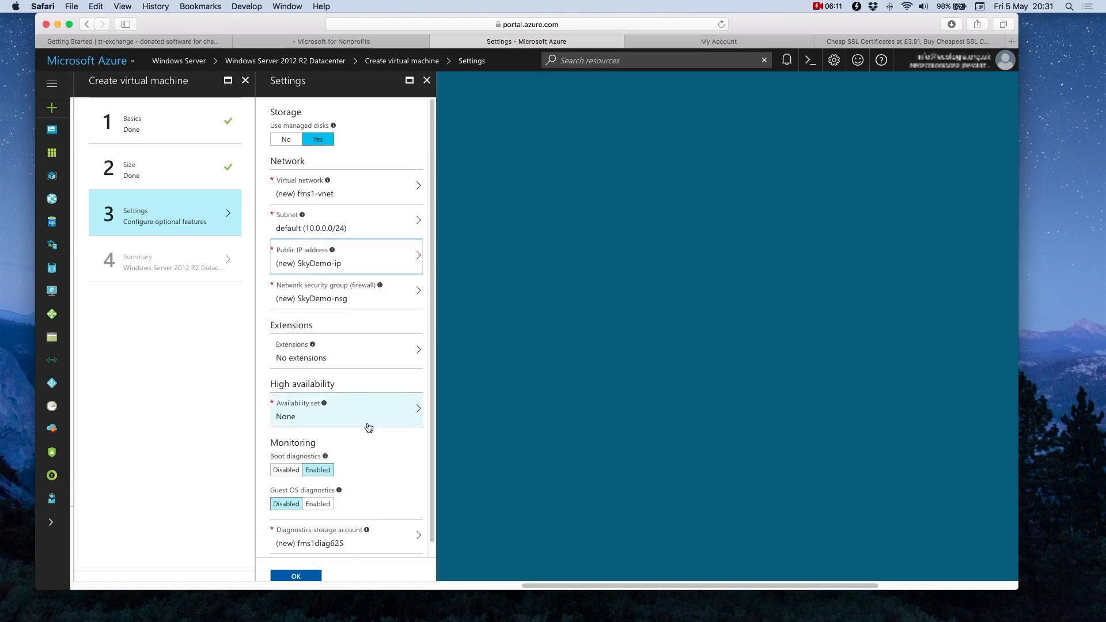
pyautogui.scroll(-1, 369, 428)
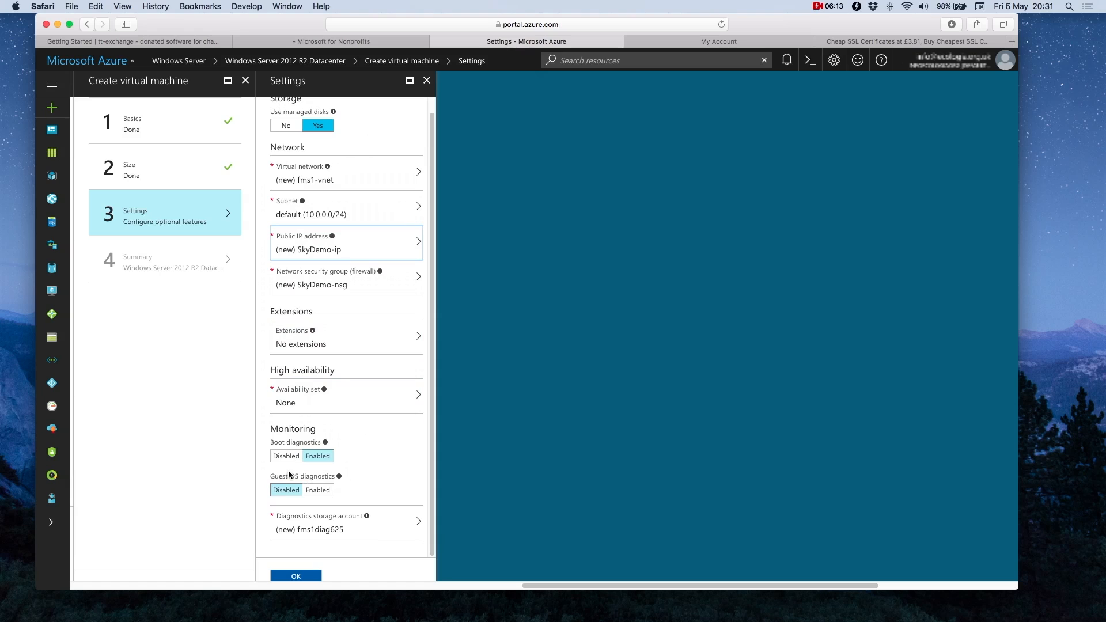
pyautogui.moveTo(326, 443)
pyautogui.click(296, 576)
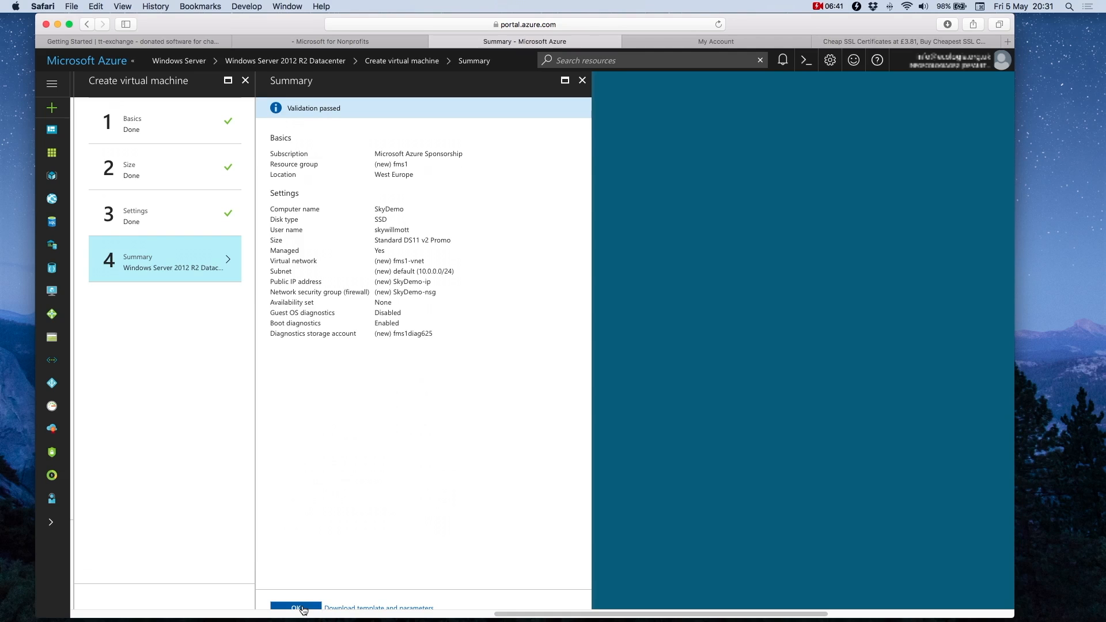
# Step: Deploy SkyDemo, decline Safari's password saving, and check deployment progress in Notifications
pyautogui.click(302, 608)
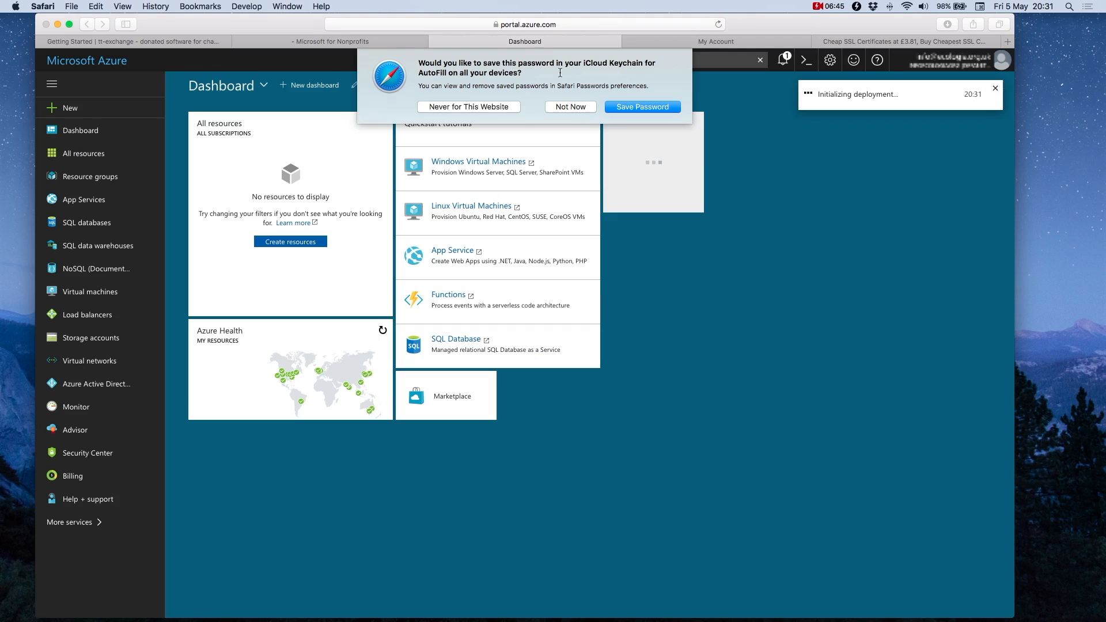
pyautogui.click(569, 109)
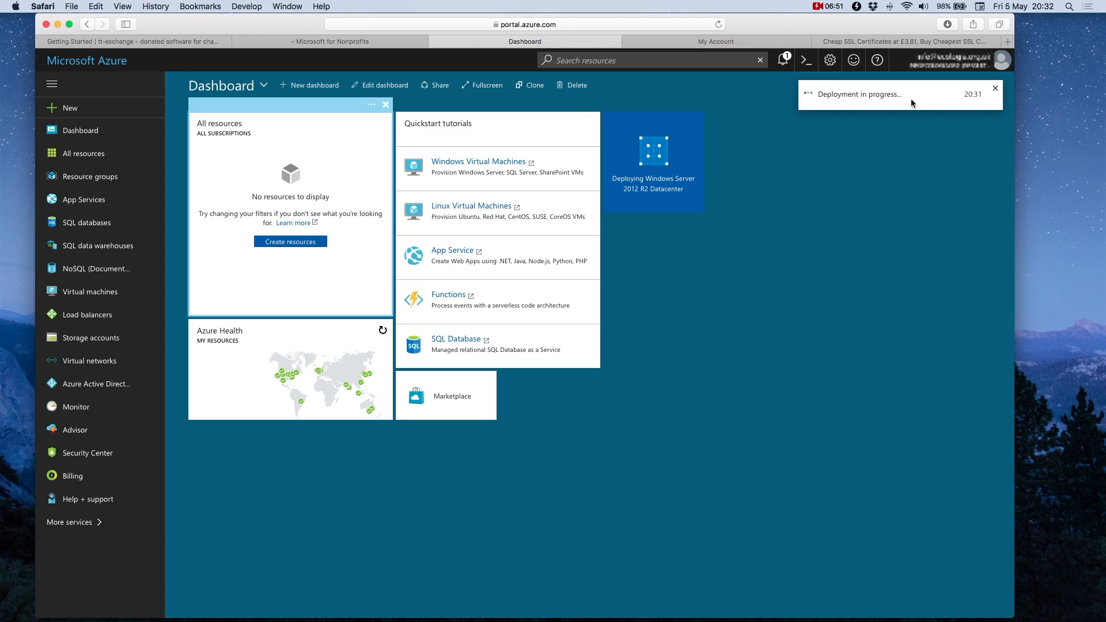
pyautogui.click(782, 60)
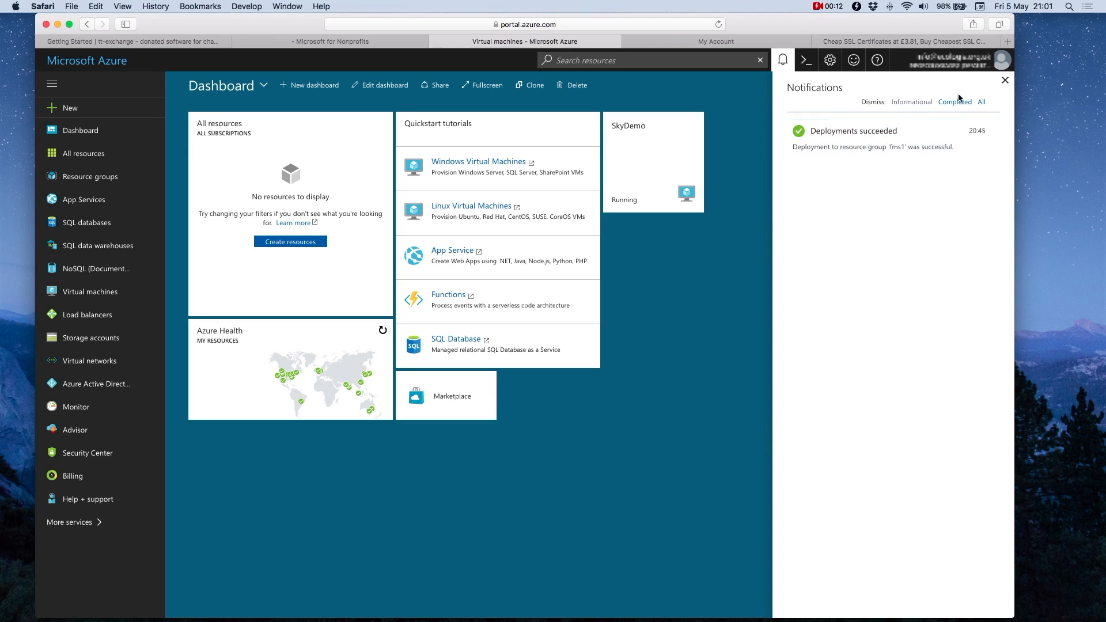
# Step: Open the SkyDemo VM's network interfaces to show skydemo142 with public IP 13.81.59.167
pyautogui.click(1005, 82)
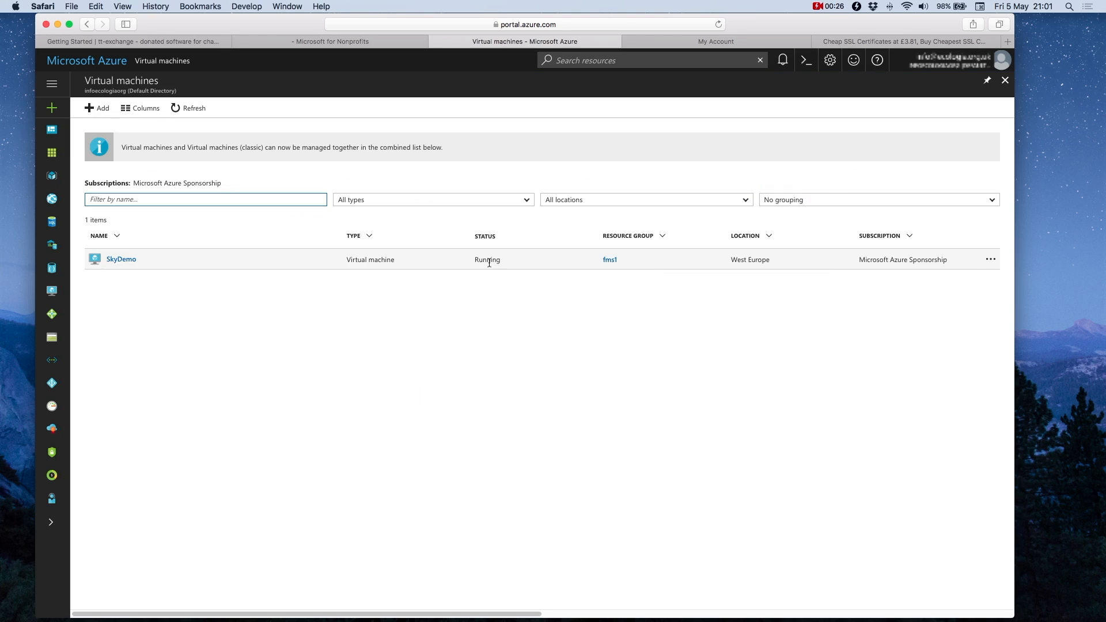
pyautogui.click(122, 260)
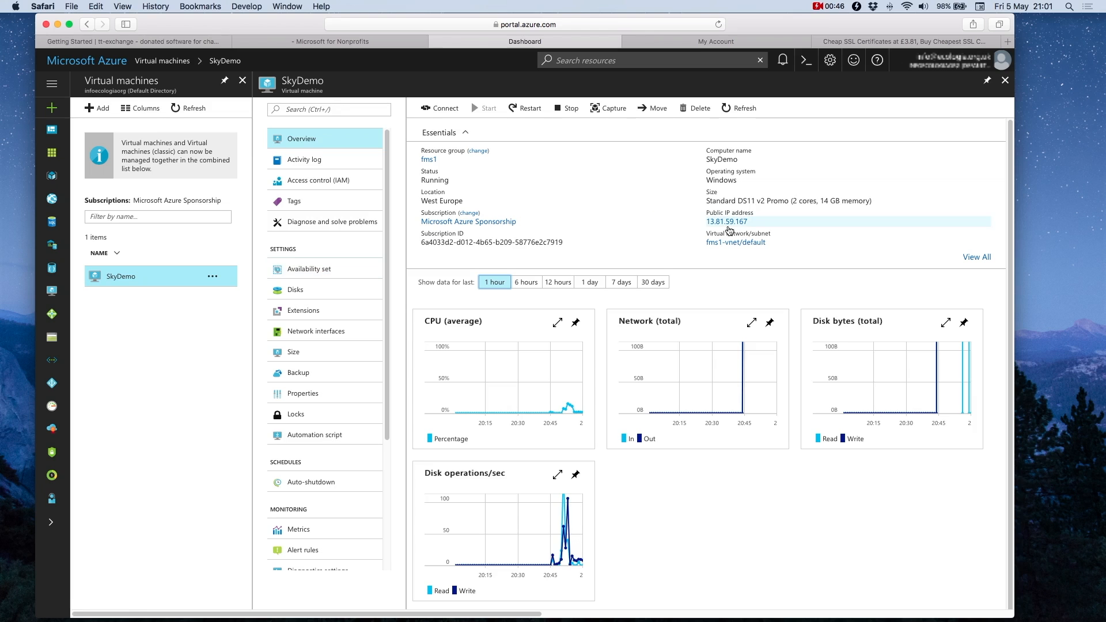
pyautogui.moveTo(712, 227)
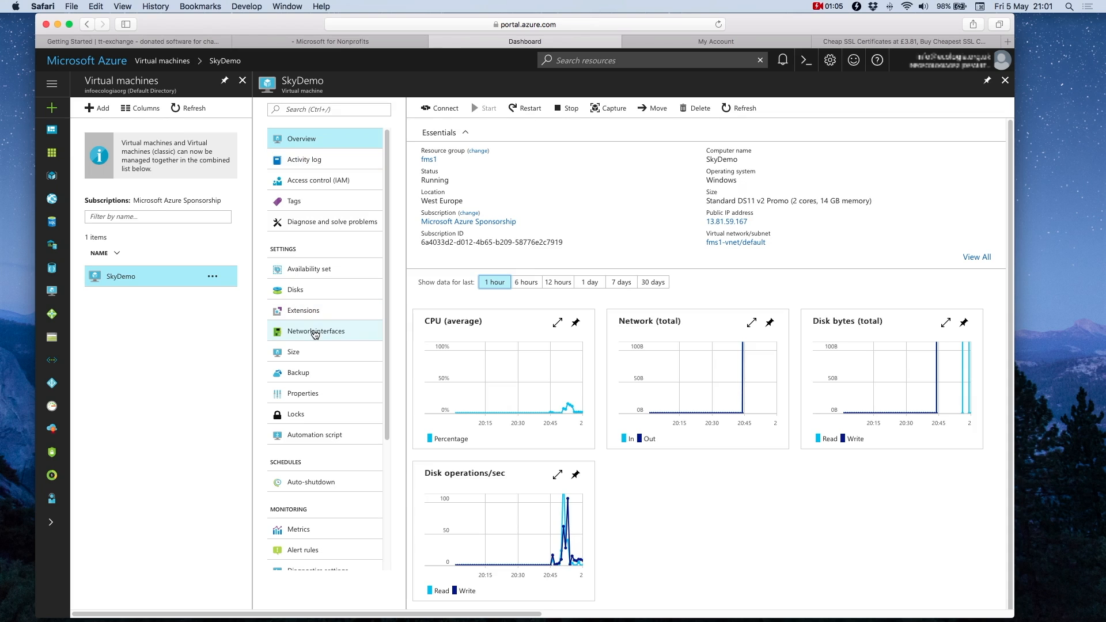
pyautogui.click(302, 336)
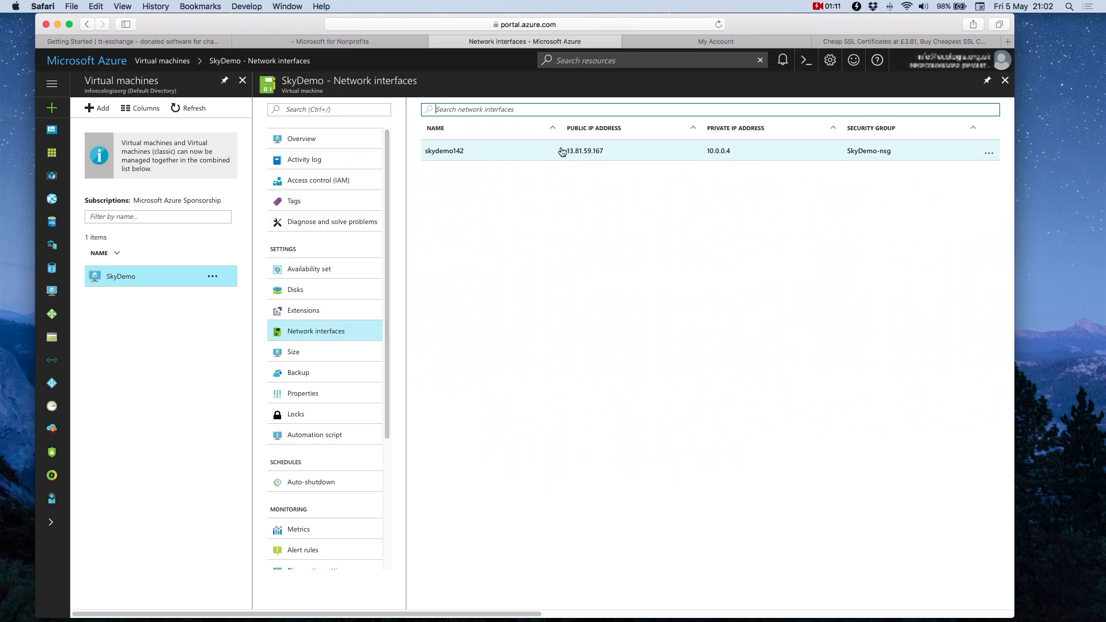
# Step: Go from interface skydemo142 to SkyDemo-nsg and show its inbound security rules
pyautogui.click(535, 156)
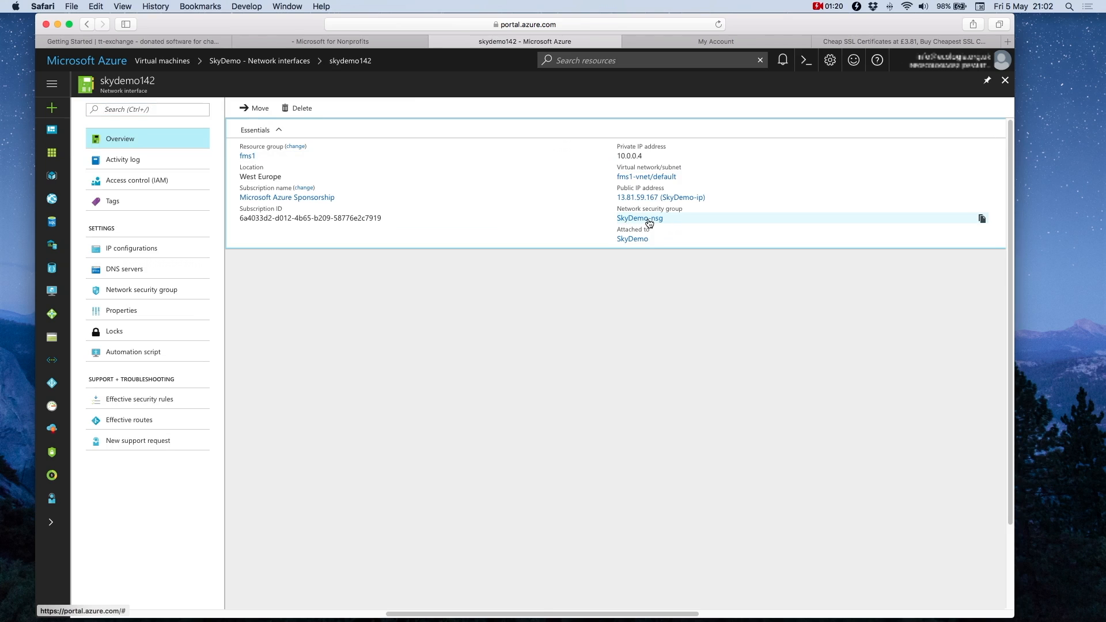
pyautogui.click(648, 219)
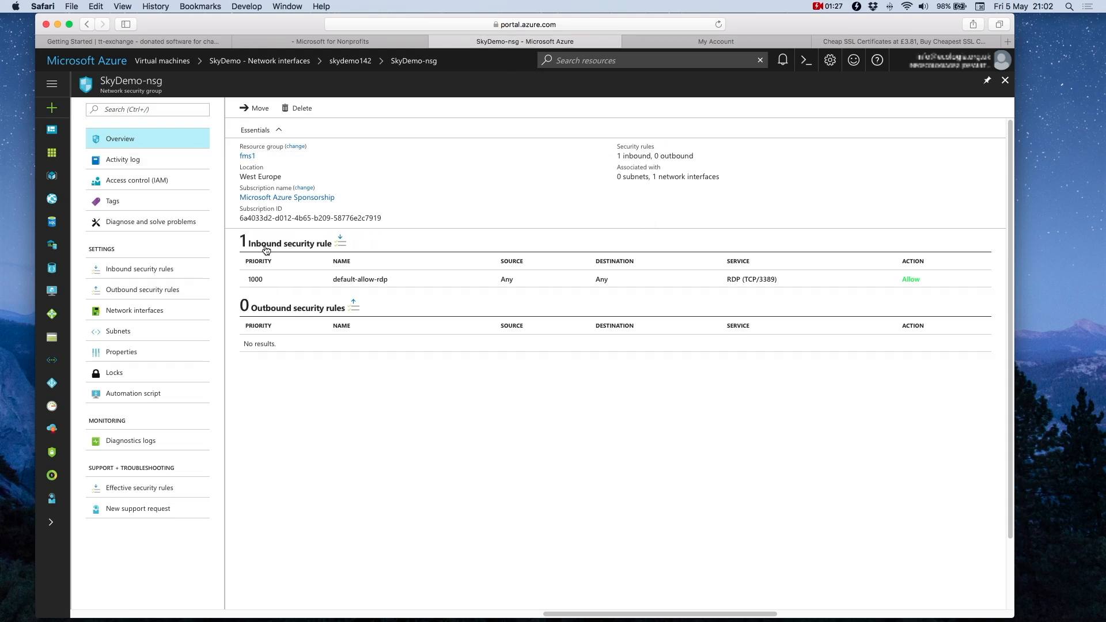
pyautogui.click(341, 243)
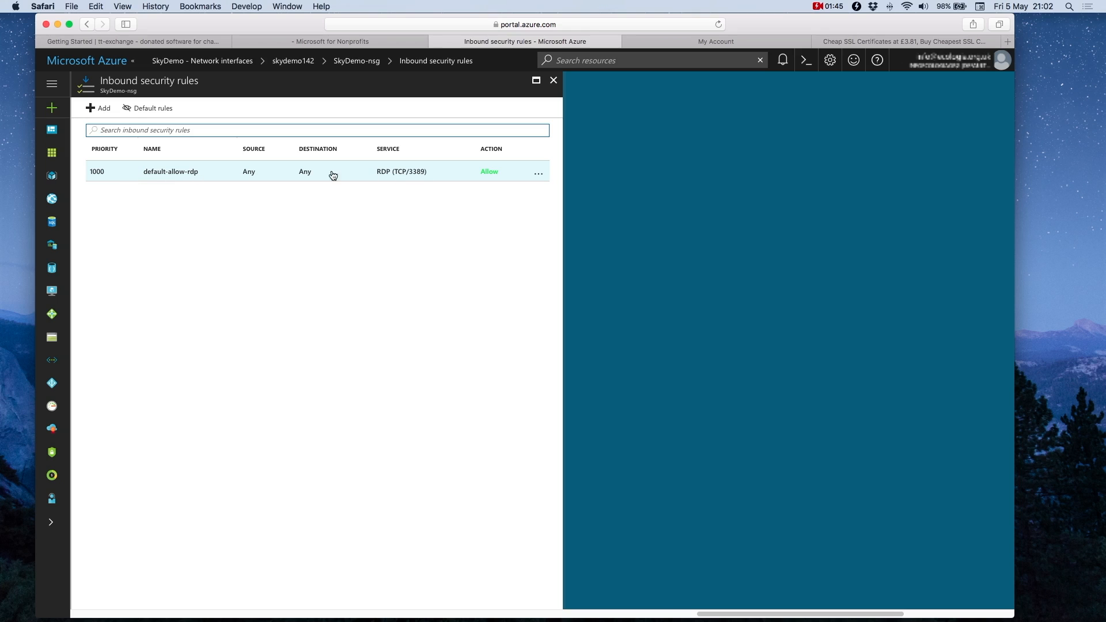
# Step: Create inbound Allow rule fmp at priority 1010 with Custom service and port 5003
pyautogui.click(96, 115)
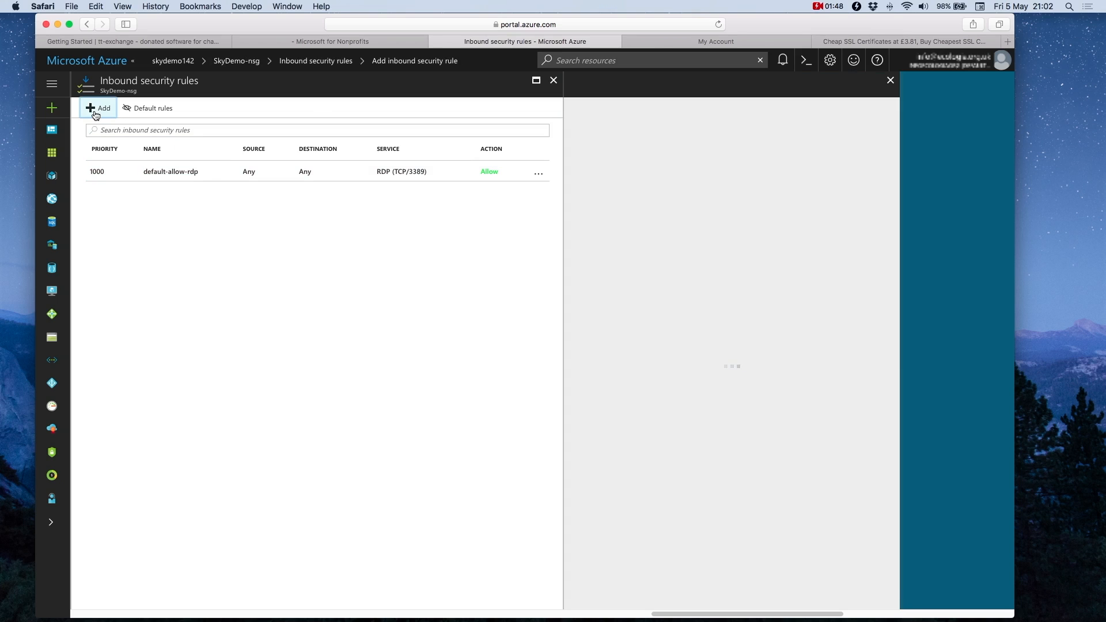
pyautogui.click(604, 142)
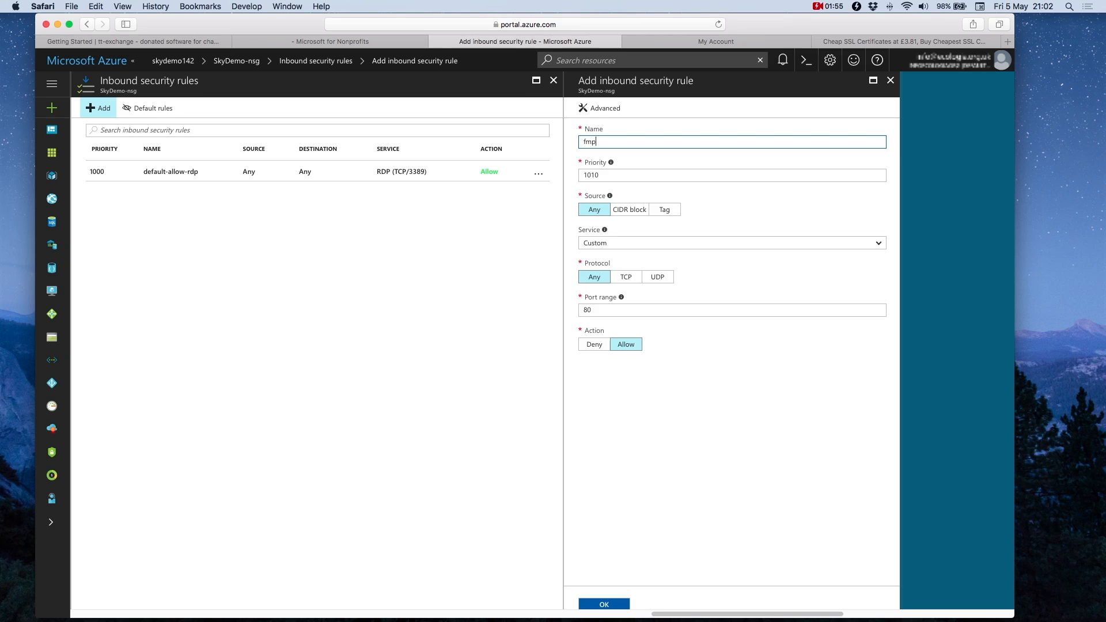
pyautogui.press('Tab')
pyautogui.press('Tab')
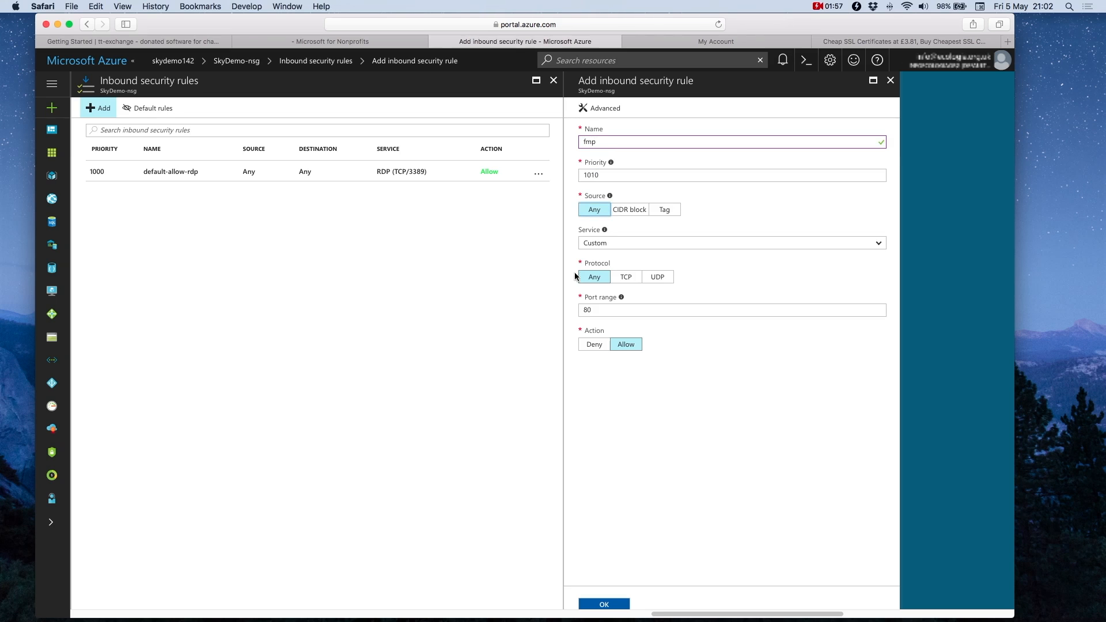
pyautogui.click(591, 245)
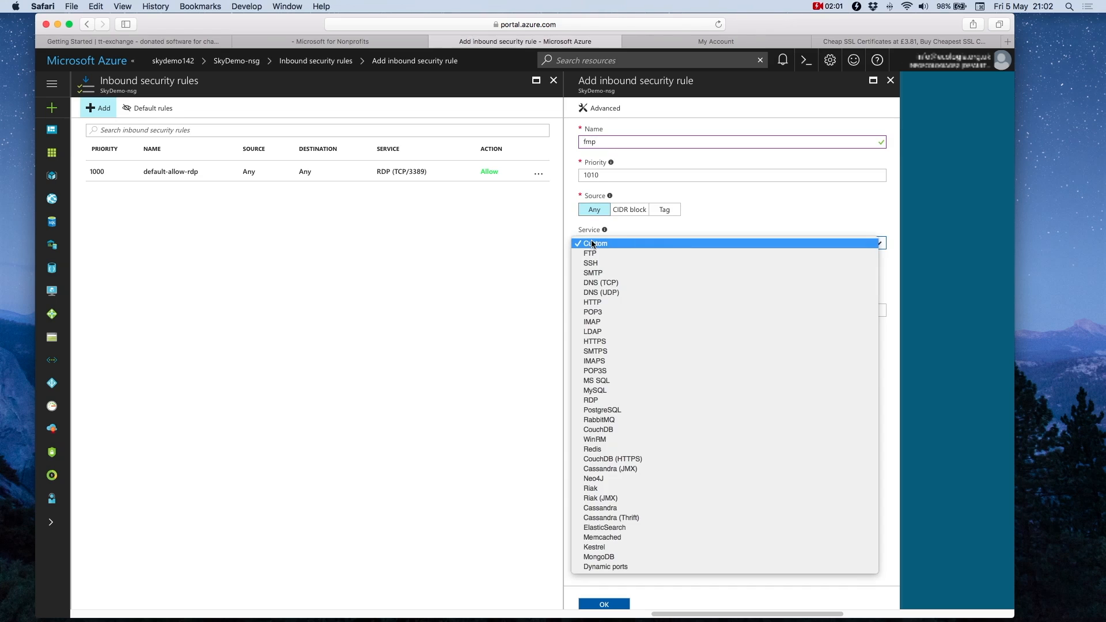
pyautogui.click(594, 244)
pyautogui.click(603, 247)
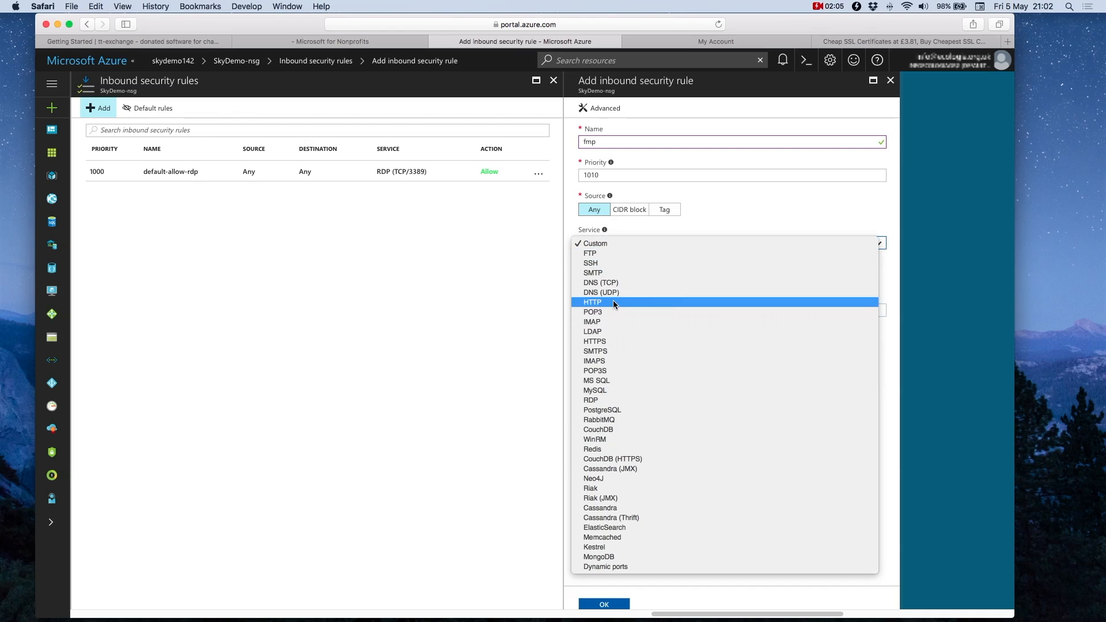
pyautogui.click(722, 216)
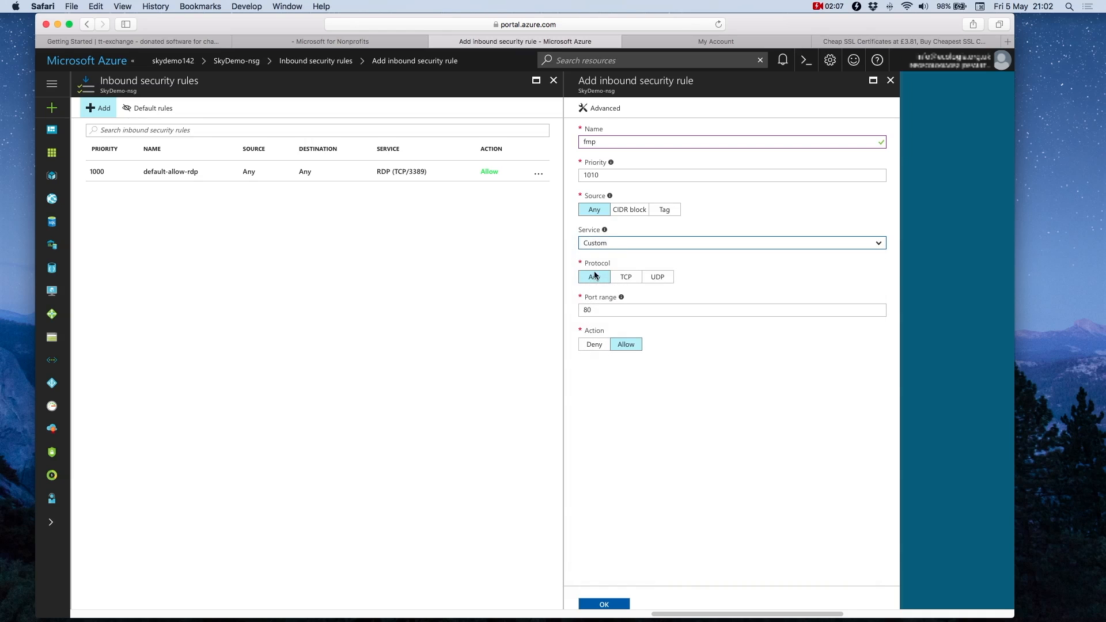
pyautogui.doubleClick(595, 311)
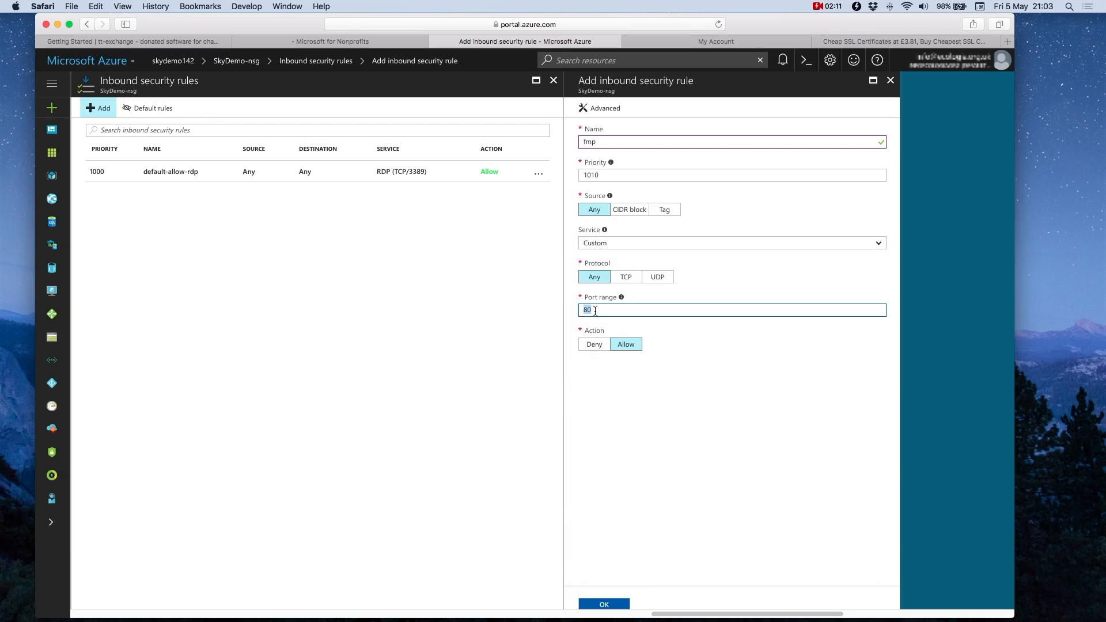
pyautogui.write('5003')
pyautogui.click(604, 605)
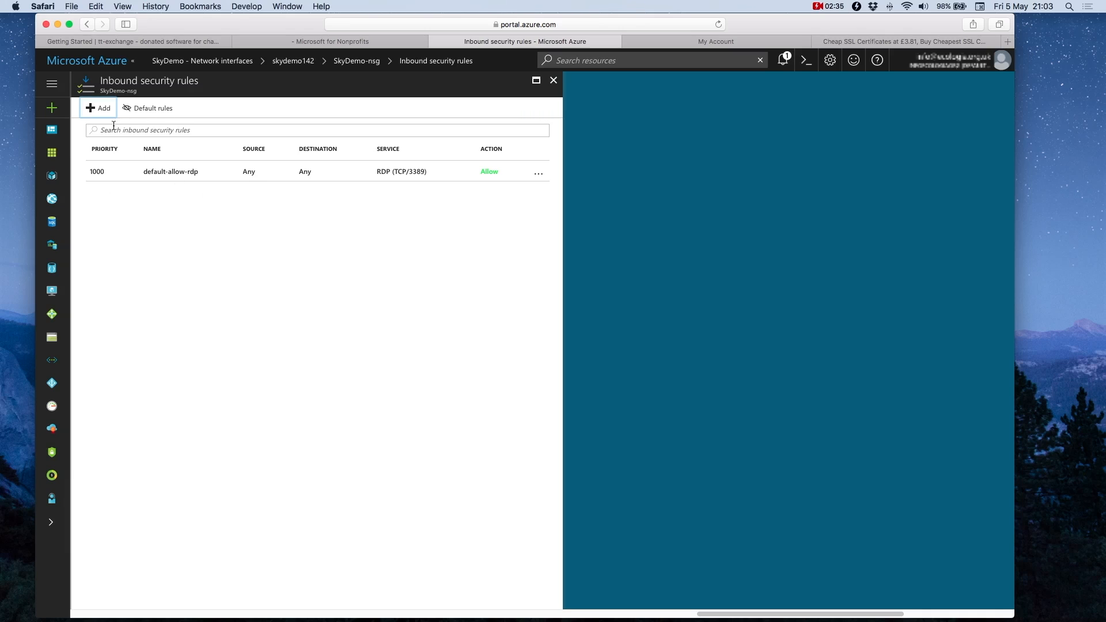
# Step: Add inbound rule fms-console at priority 1020 allowing custom port 16000
pyautogui.click(98, 109)
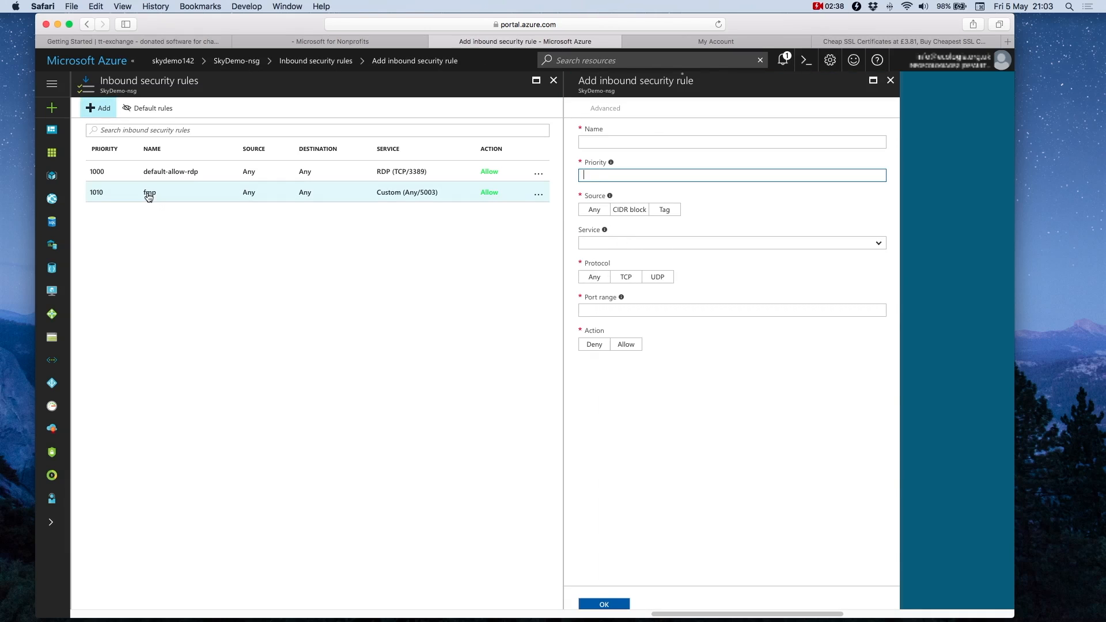
pyautogui.click(592, 139)
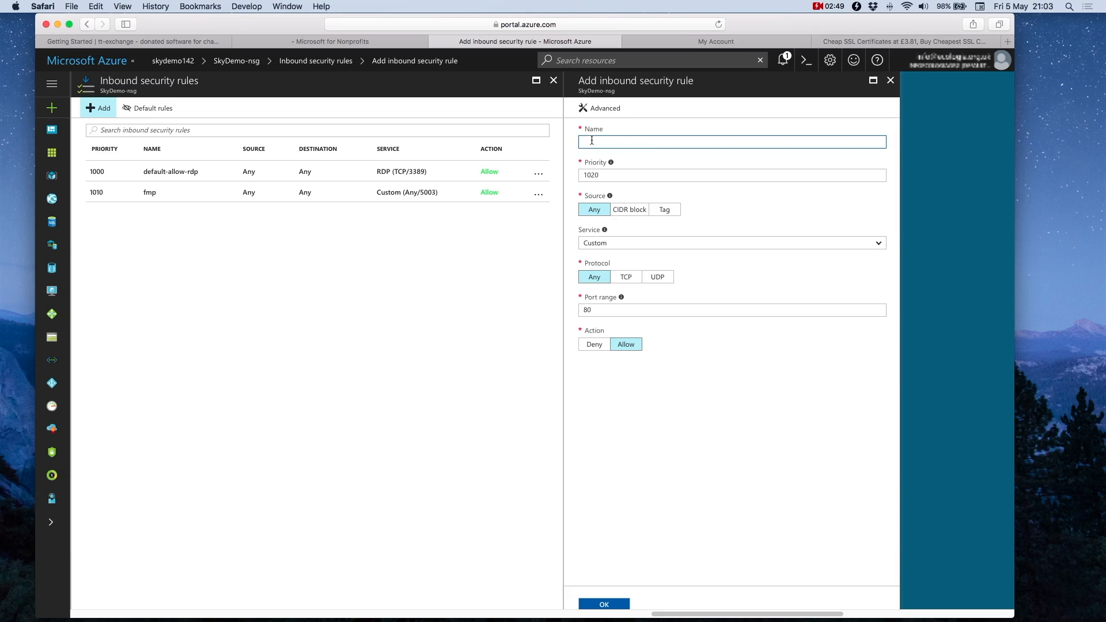
pyautogui.write('fms-console')
pyautogui.press('Tab')
pyautogui.doubleClick(592, 310)
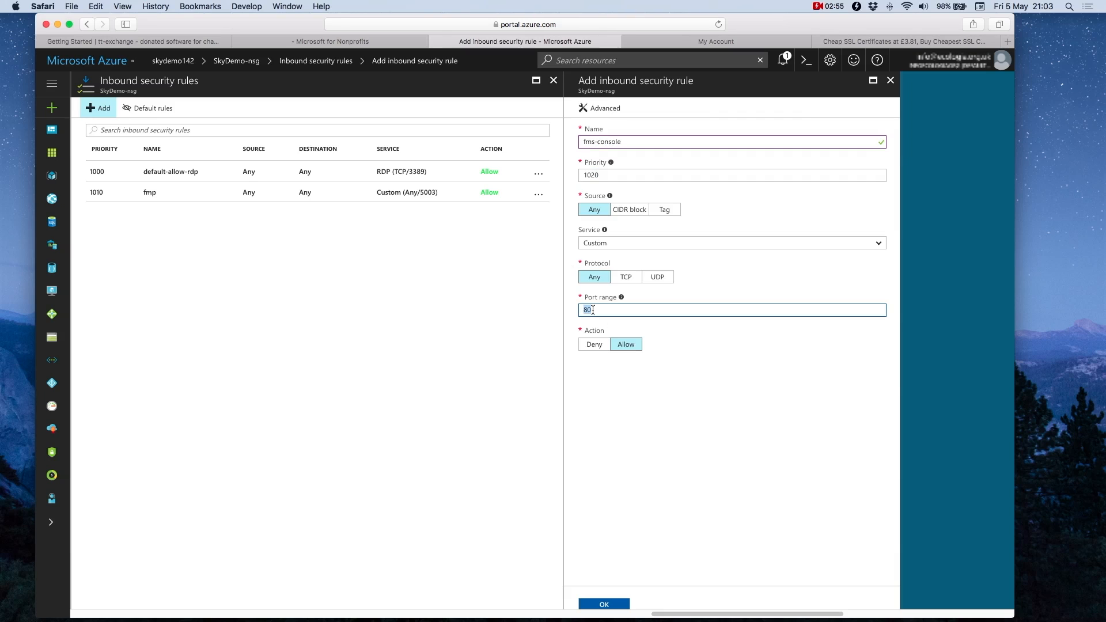
pyautogui.write('16000')
pyautogui.click(613, 604)
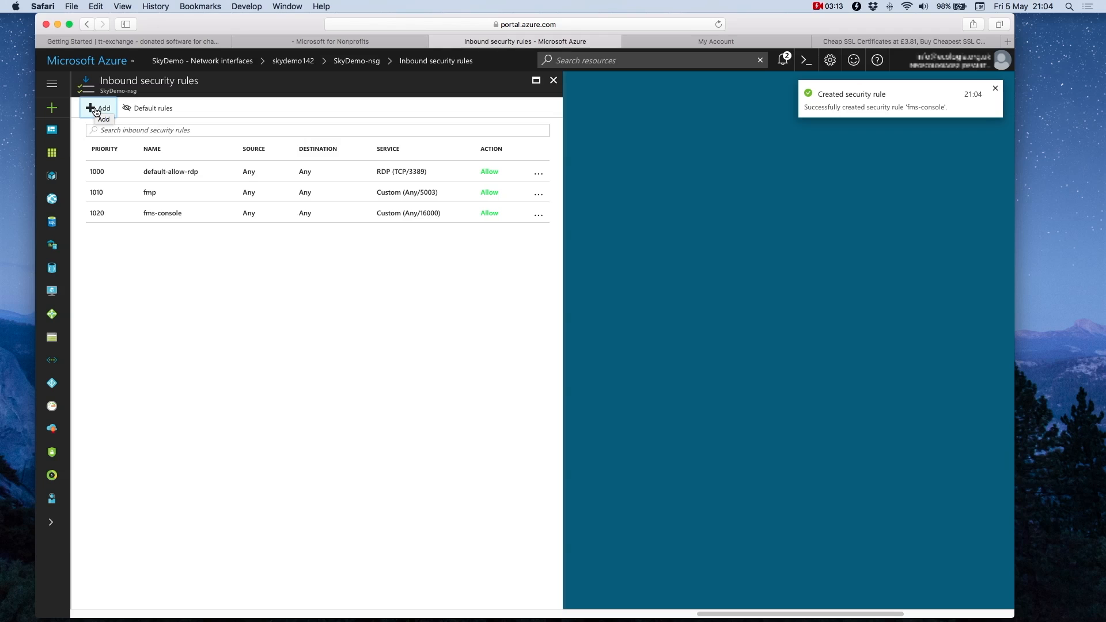
# Step: Add inbound rule web at priority 1030 with service HTTP (TCP/80)
pyautogui.click(96, 111)
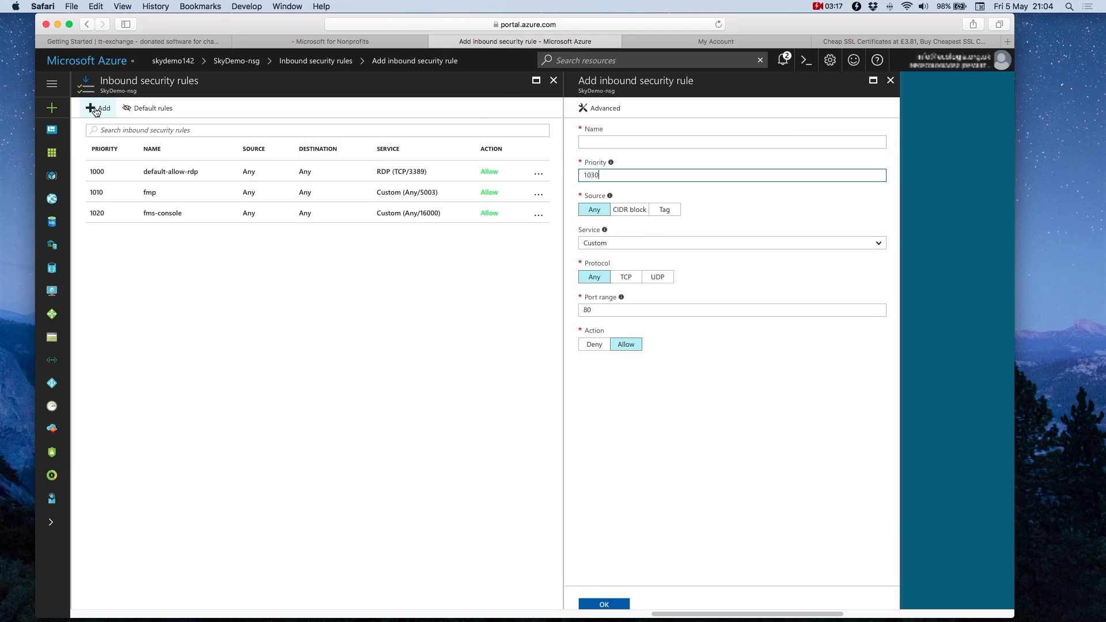
pyautogui.click(604, 144)
pyautogui.write('web')
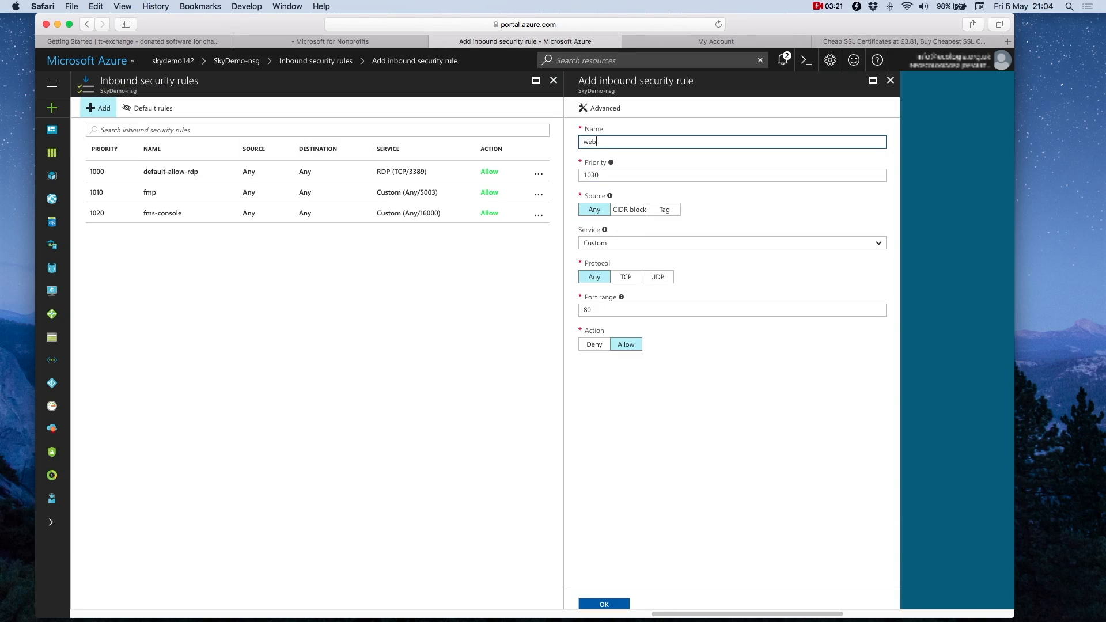
pyautogui.press('Tab')
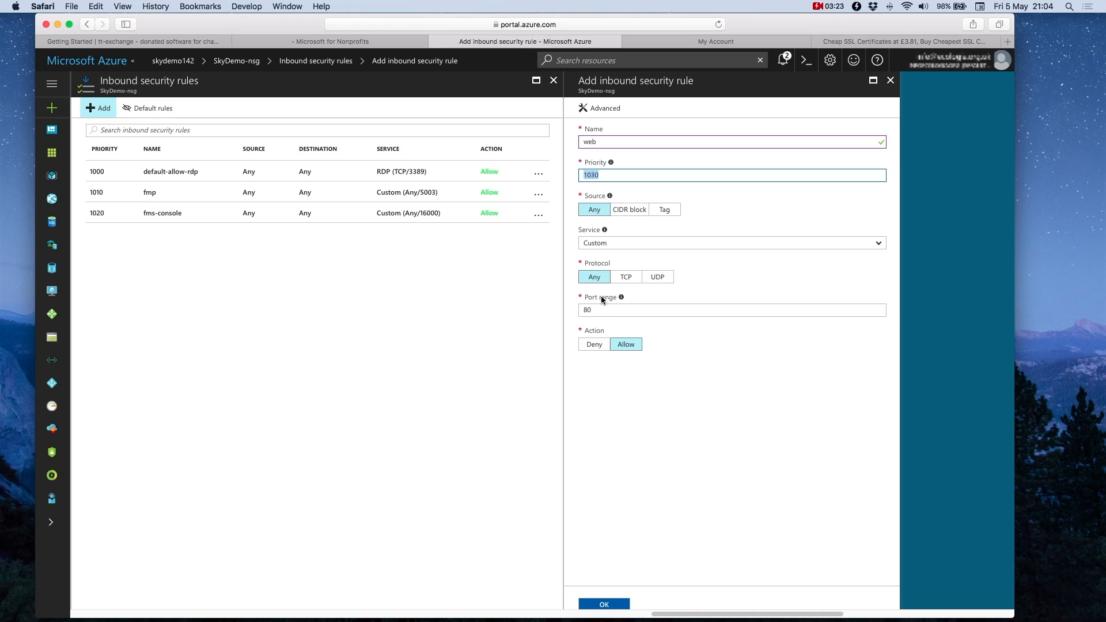
pyautogui.click(604, 243)
pyautogui.click(622, 302)
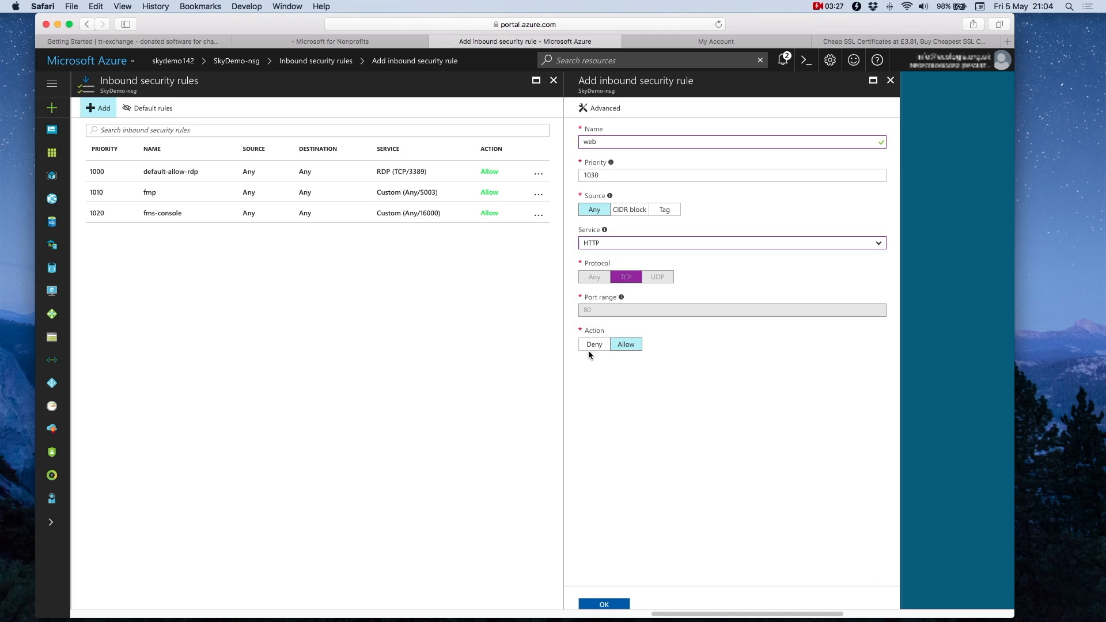
pyautogui.click(604, 604)
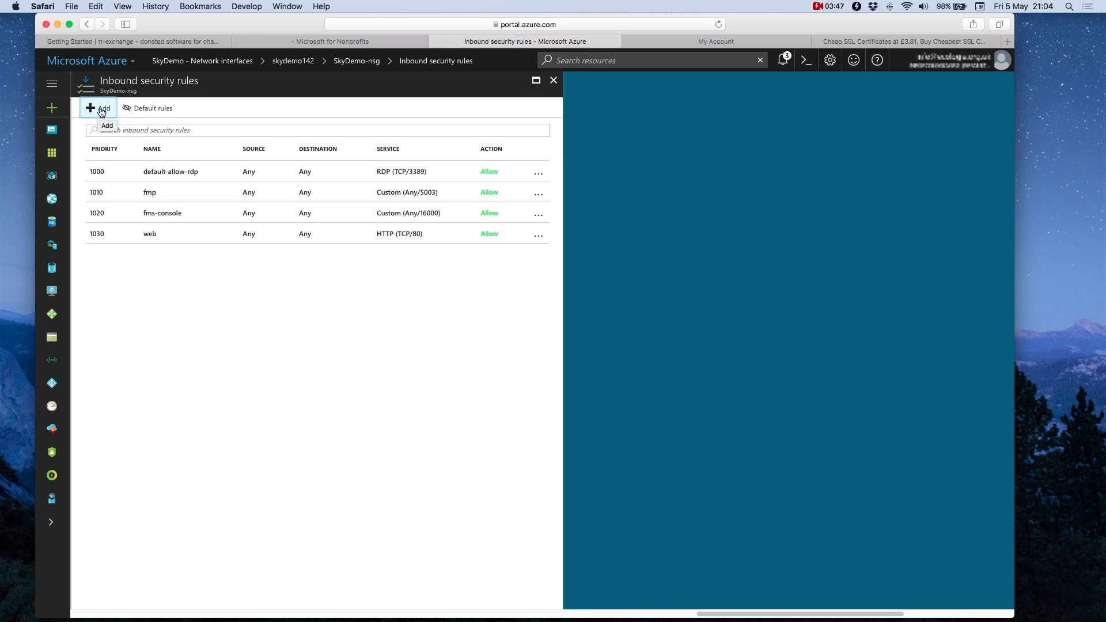
# Step: Add inbound rule secure-web at priority 1040 with service HTTPS (TCP/443)
pyautogui.click(101, 111)
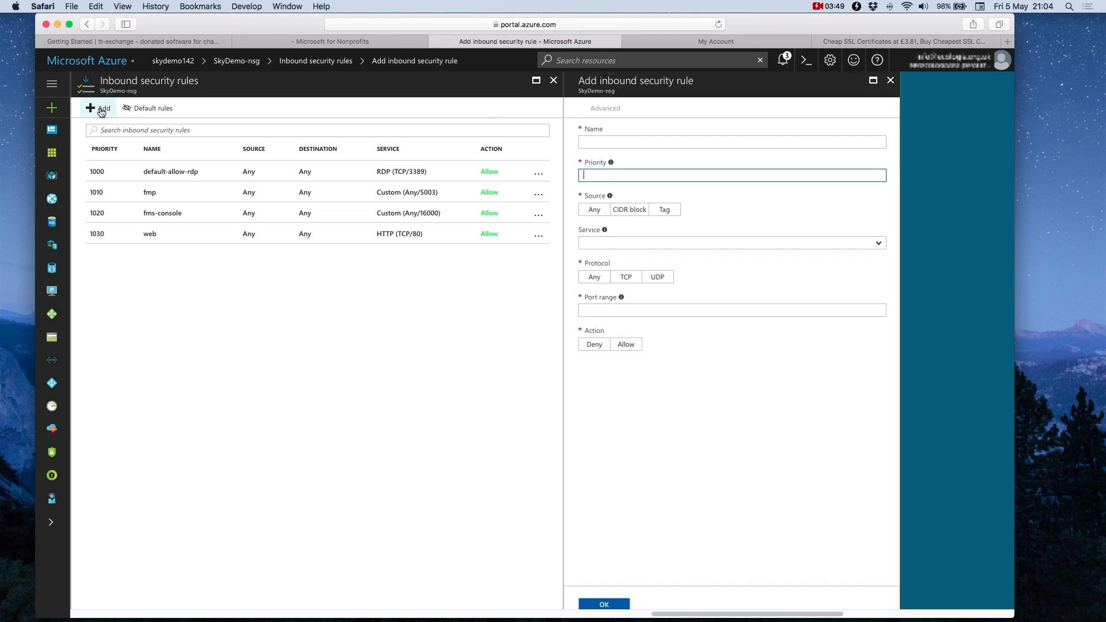
pyautogui.click(627, 140)
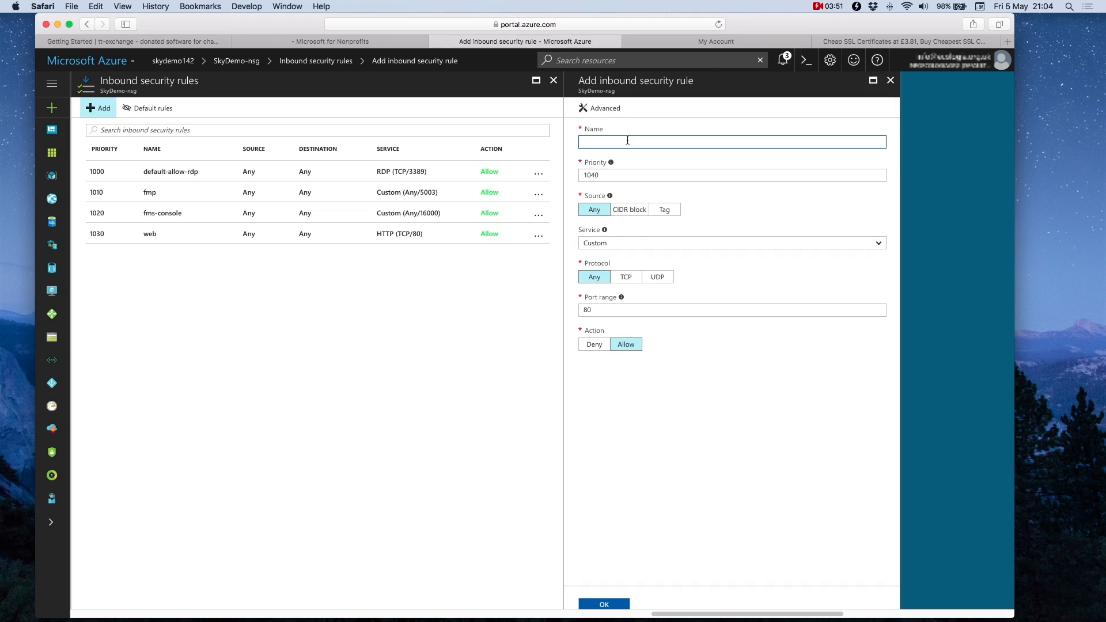
pyautogui.write('secure-web')
pyautogui.press('Tab')
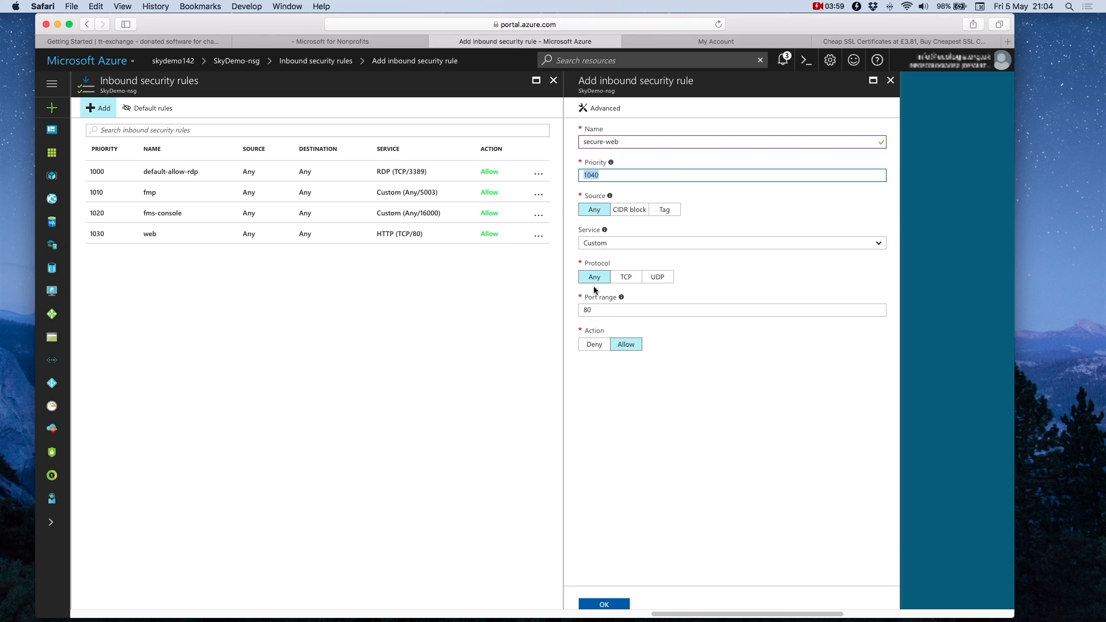
pyautogui.click(599, 244)
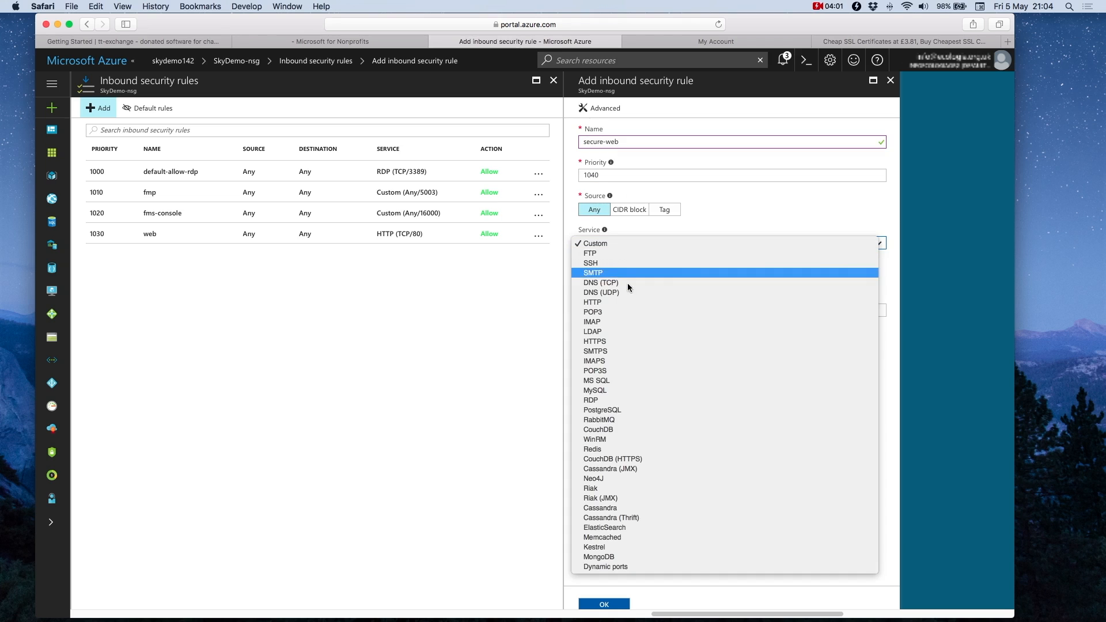
pyautogui.click(638, 343)
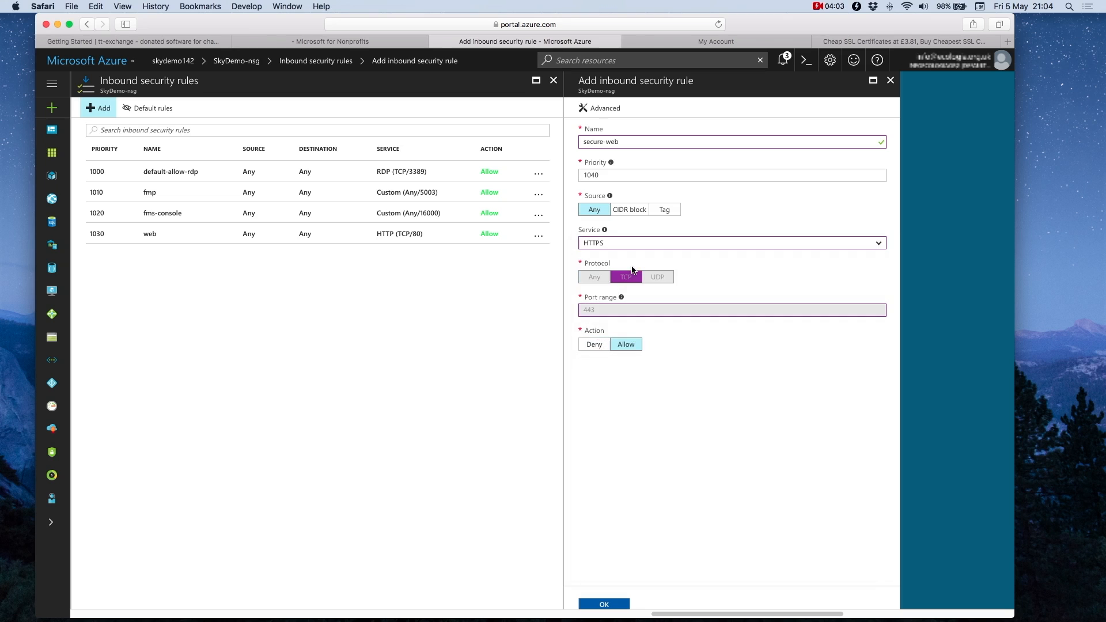
pyautogui.click(604, 605)
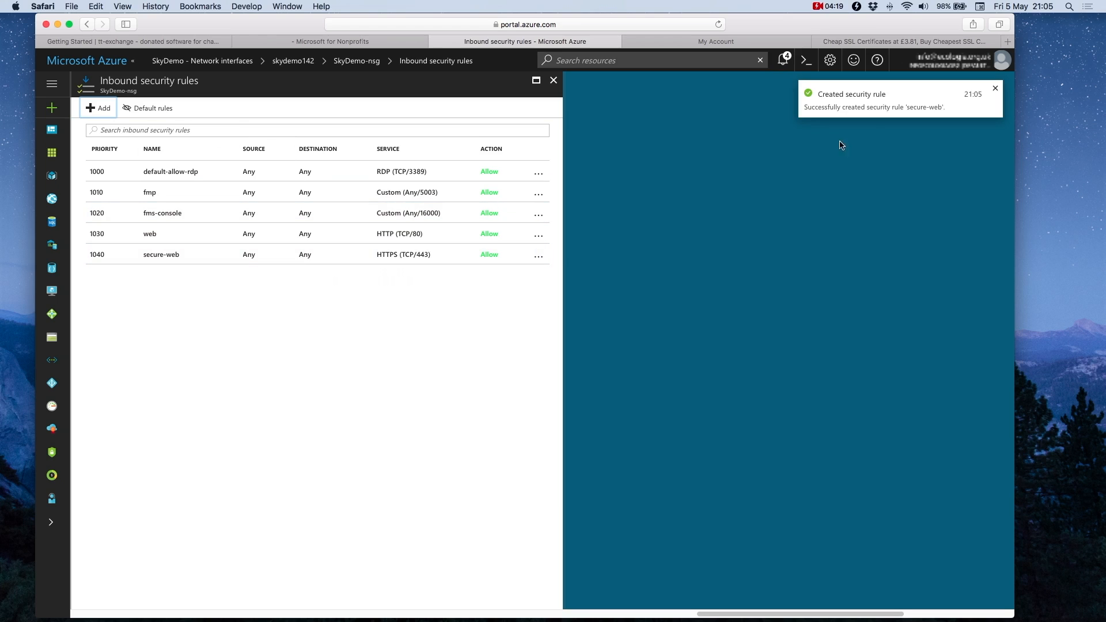
pyautogui.click(52, 85)
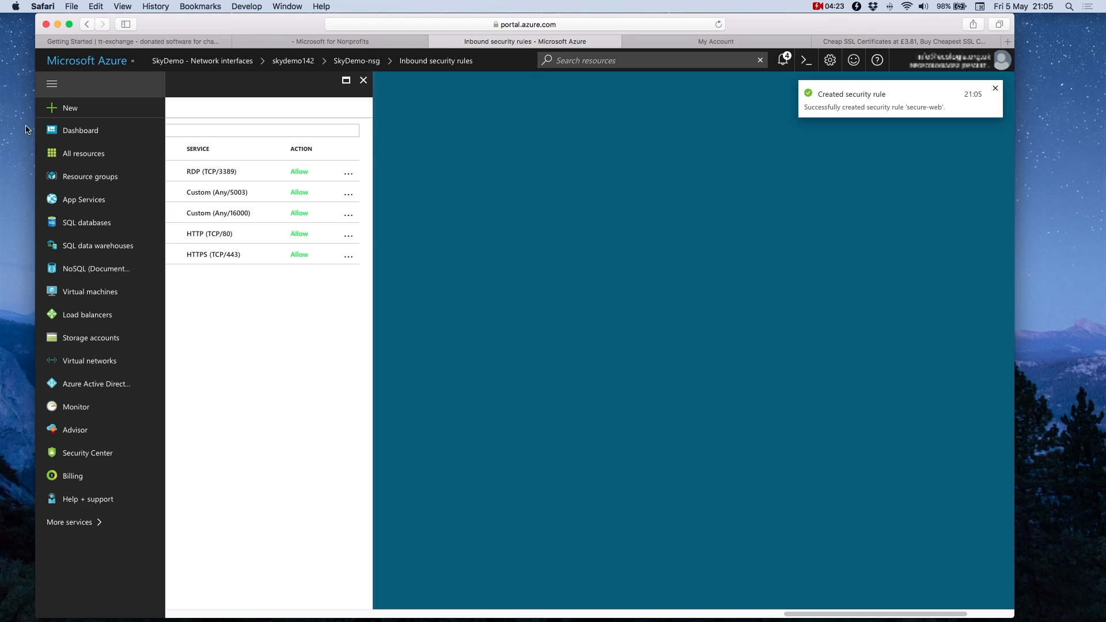
# Step: Download SkyDemo.rdp through the Connect action on SkyDemo in the Virtual machines list
pyautogui.click(84, 293)
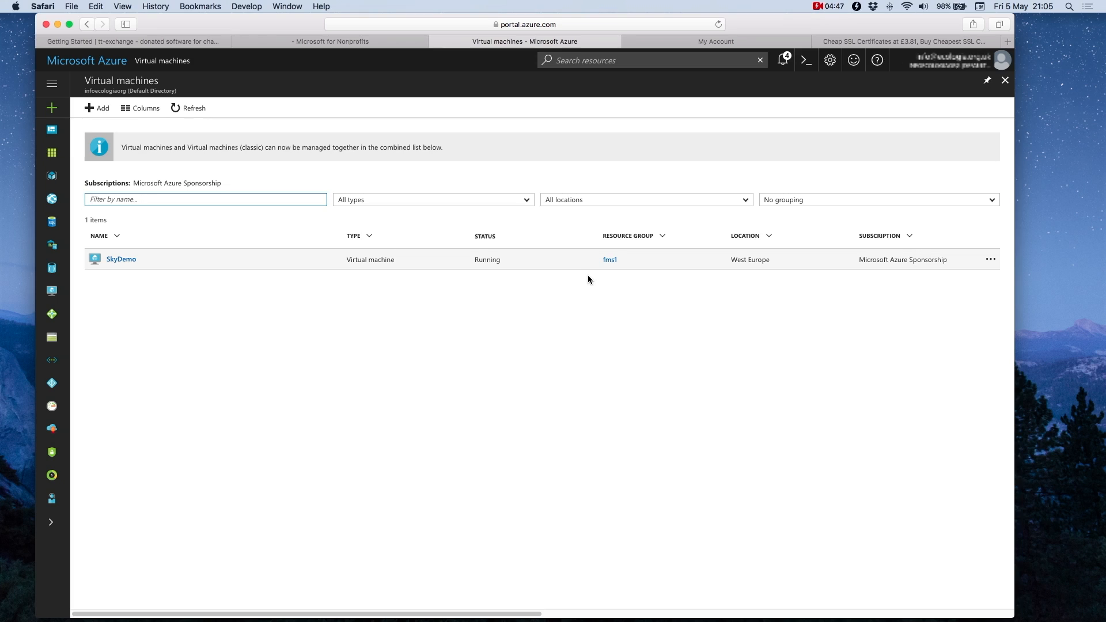
pyautogui.click(992, 262)
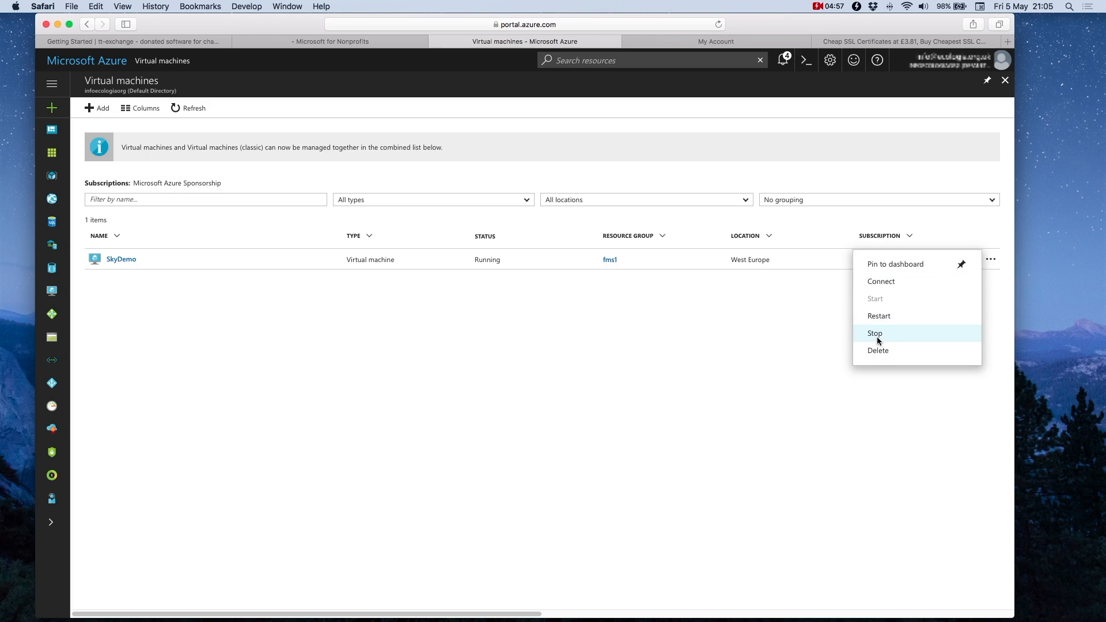
pyautogui.click(882, 282)
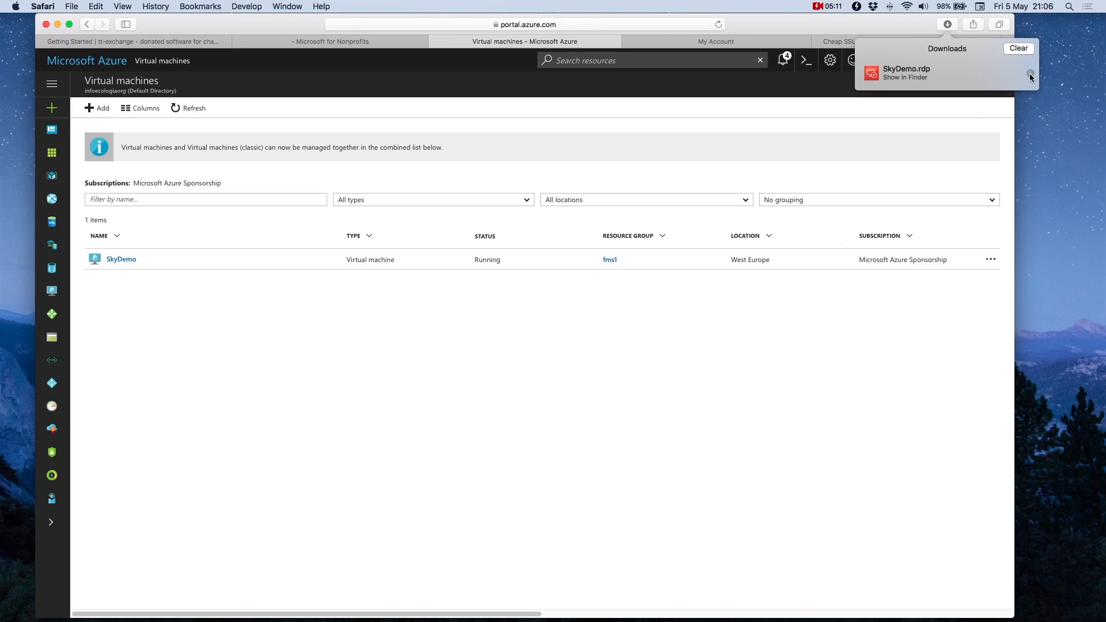
# Step: Open SkyDemo.rdp from Finder's Downloads to start a remote session to 13.81.59.167
pyautogui.click(1030, 73)
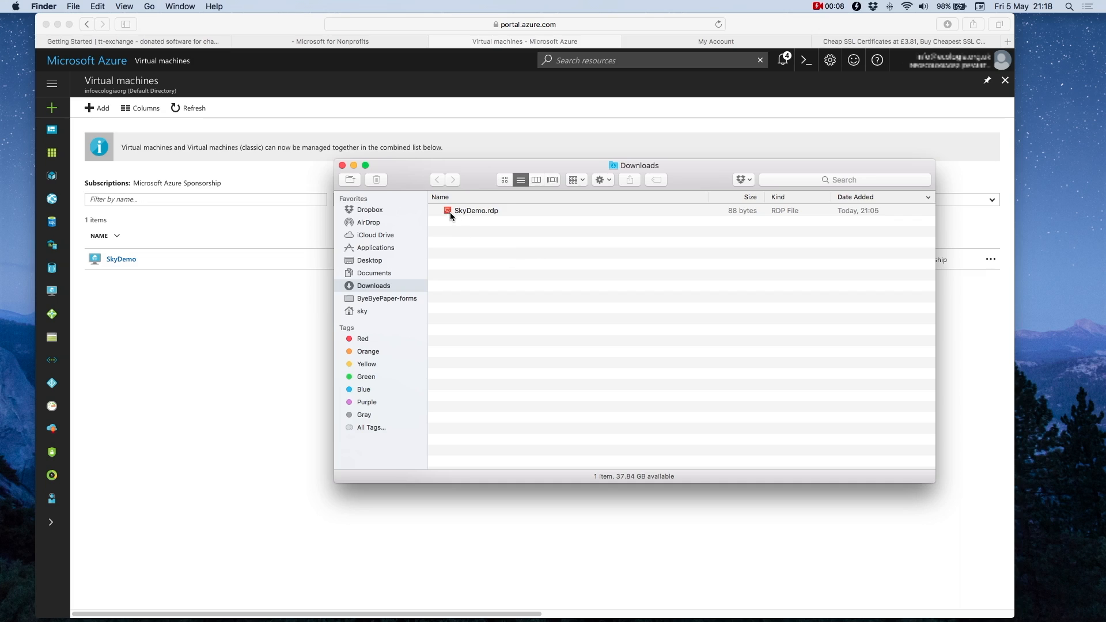
pyautogui.click(448, 212)
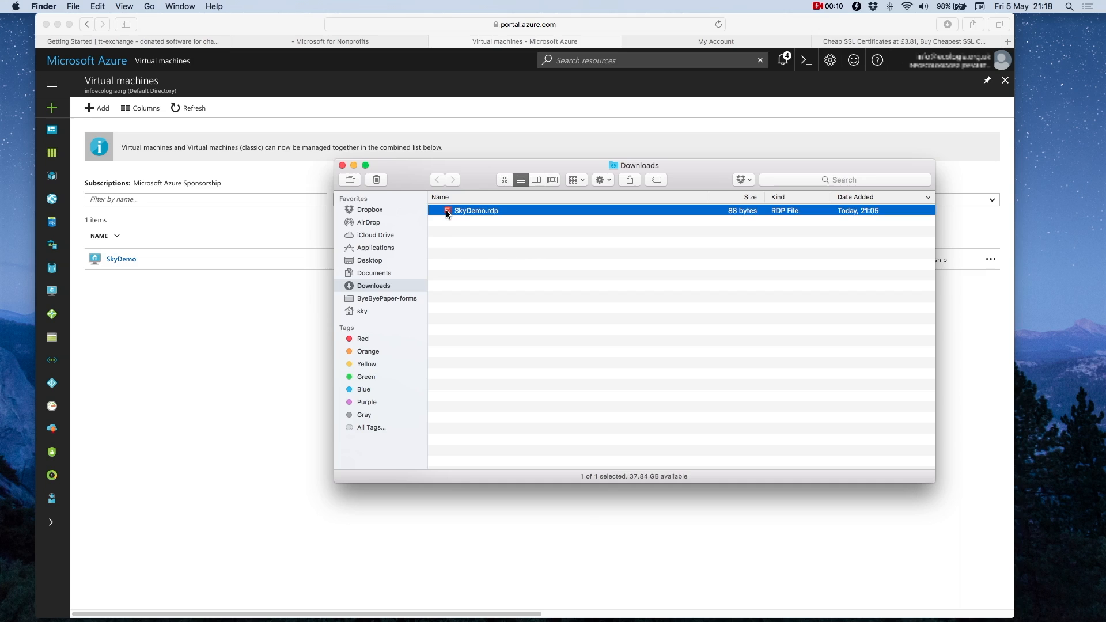
pyautogui.doubleClick(446, 210)
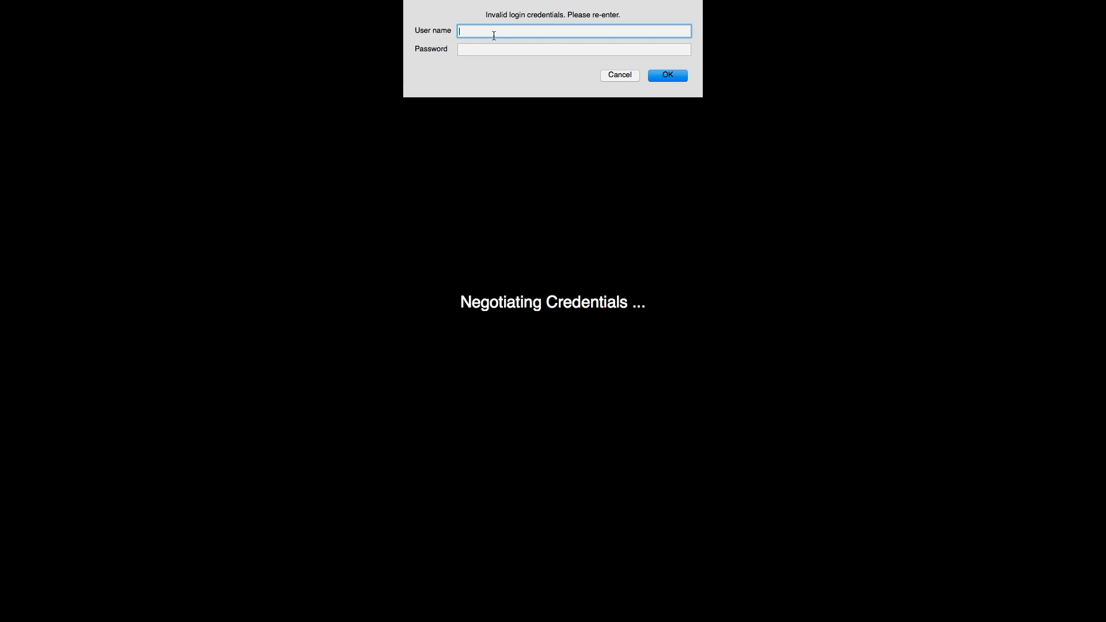
# Step: Sign in to the SkyDemo remote session with the account's user name and password
pyautogui.write('skywillmot')
pyautogui.press('Tab')
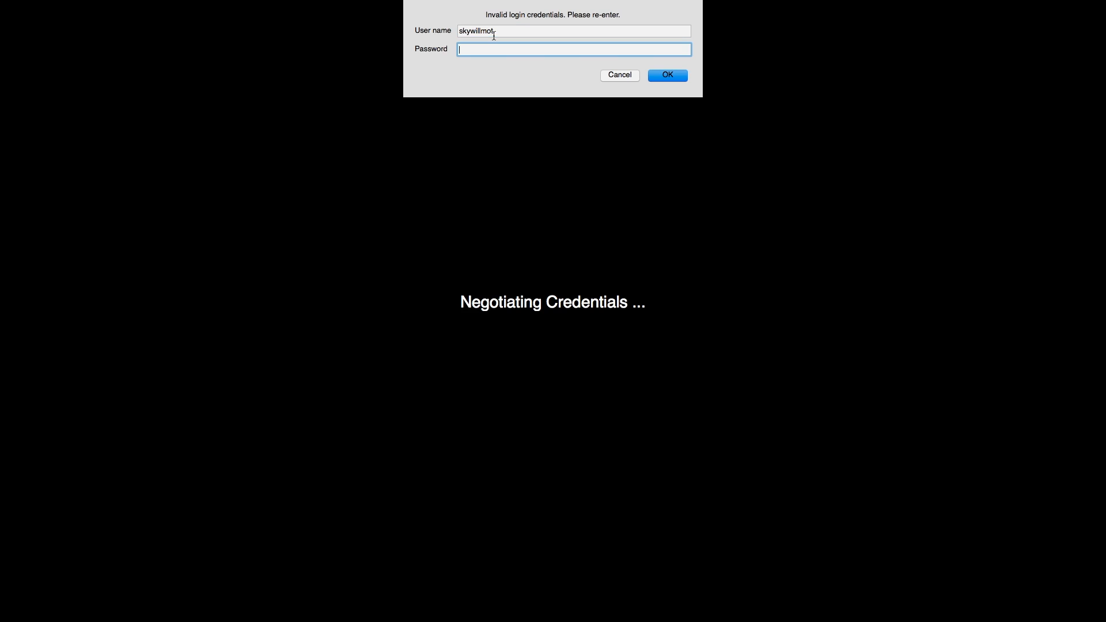
pyautogui.click(503, 32)
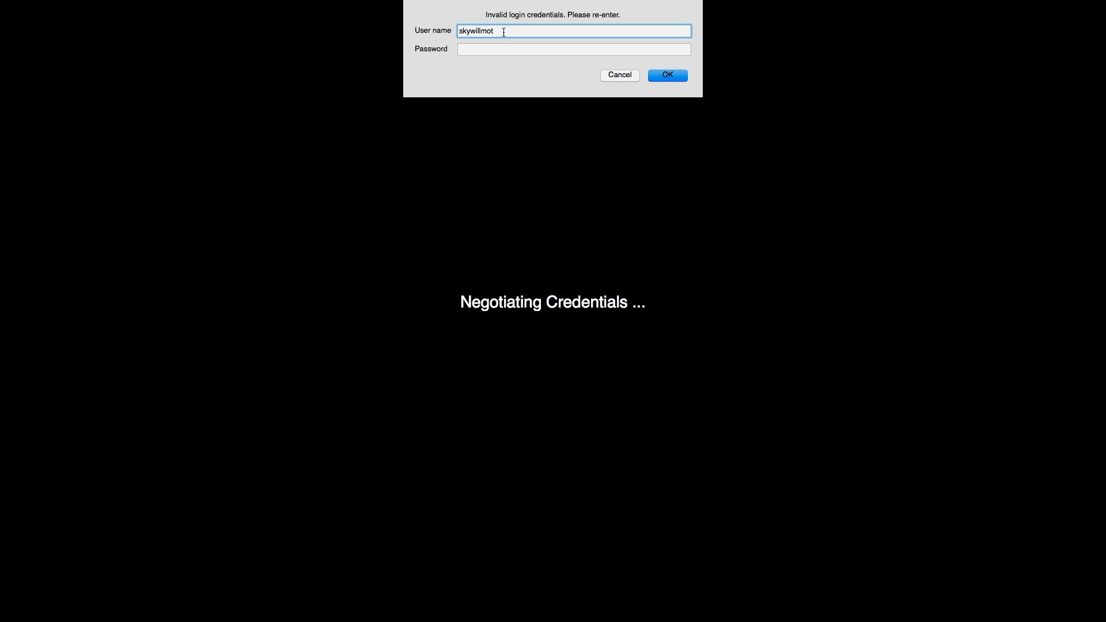
pyautogui.click(474, 52)
pyautogui.write('••••••••••')
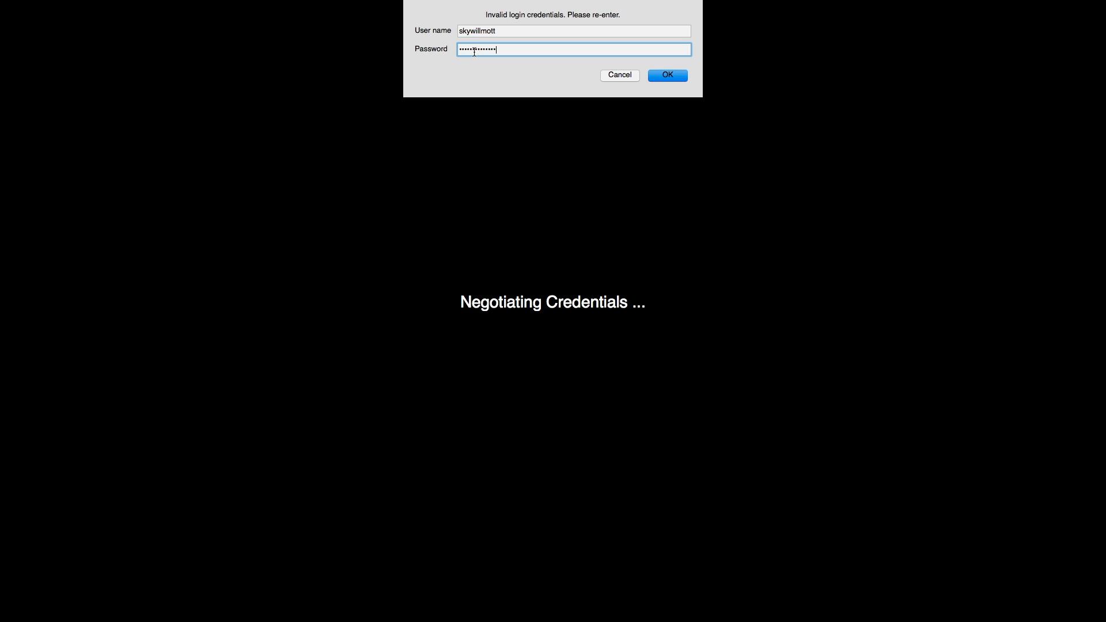
pyautogui.press('Return')
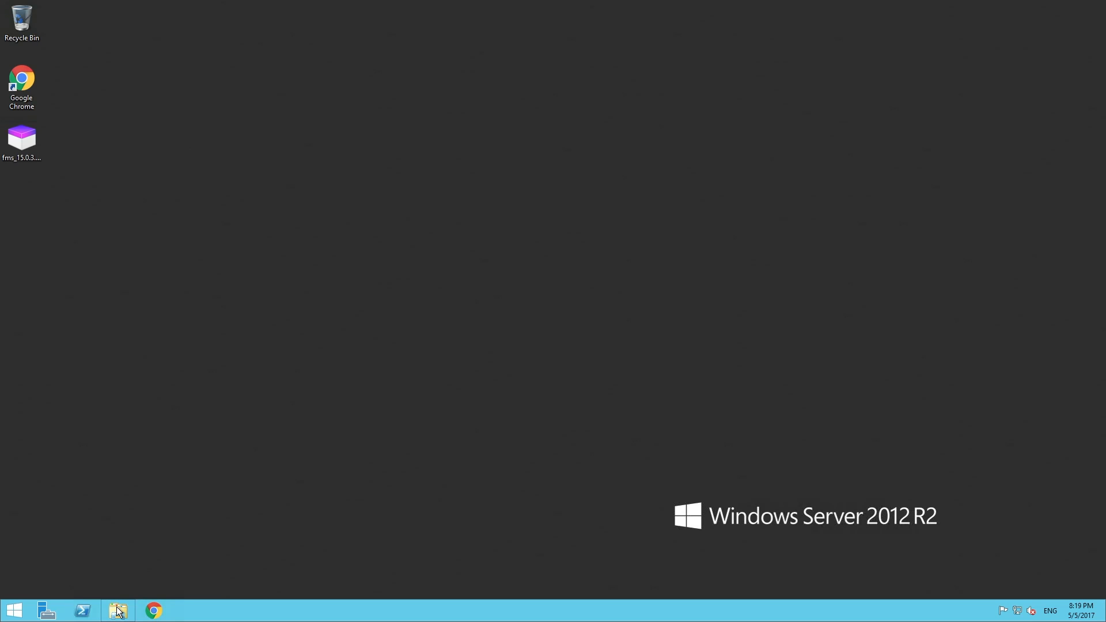
# Step: Turn IE Enhanced Security Configuration off for Administrators and Users on Server Manager's Local Server
pyautogui.click(46, 612)
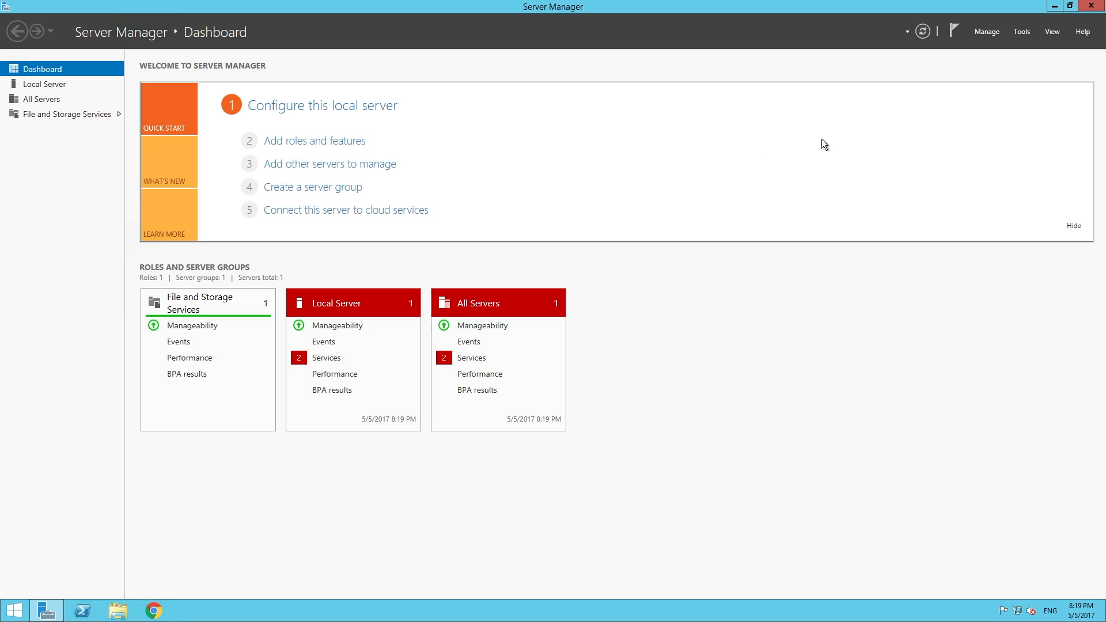
pyautogui.click(28, 85)
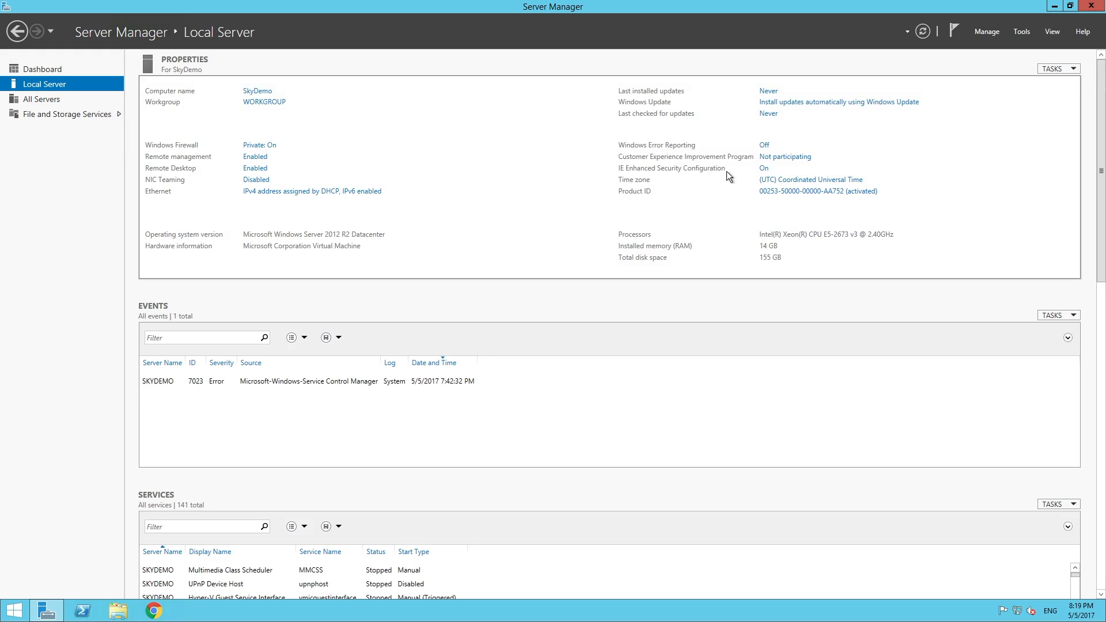
pyautogui.click(764, 168)
pyautogui.click(483, 290)
pyautogui.click(486, 358)
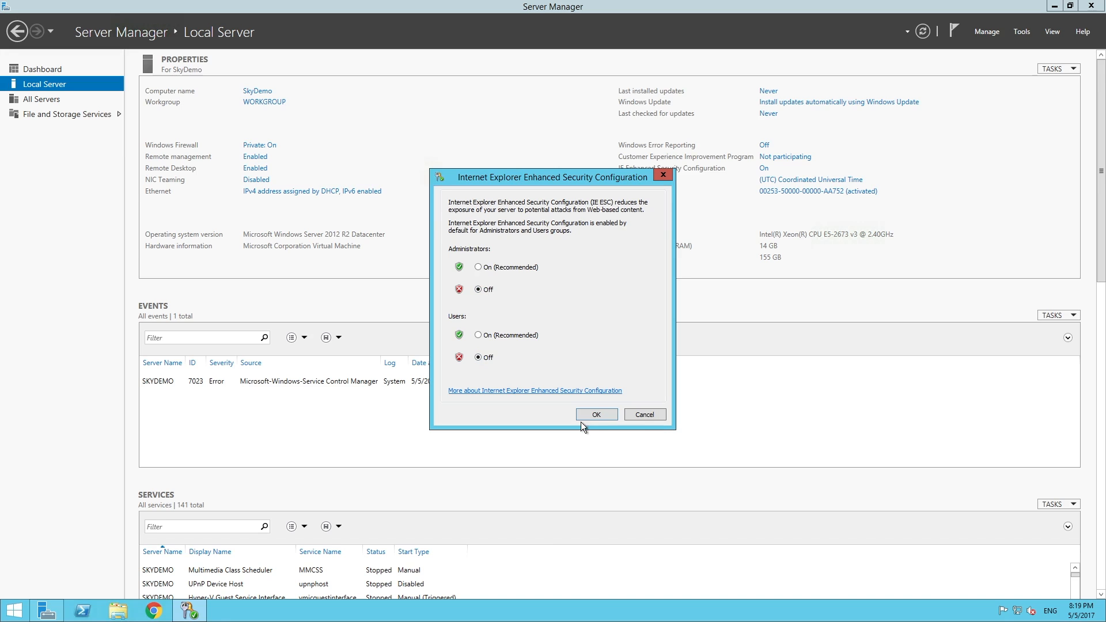
pyautogui.click(595, 415)
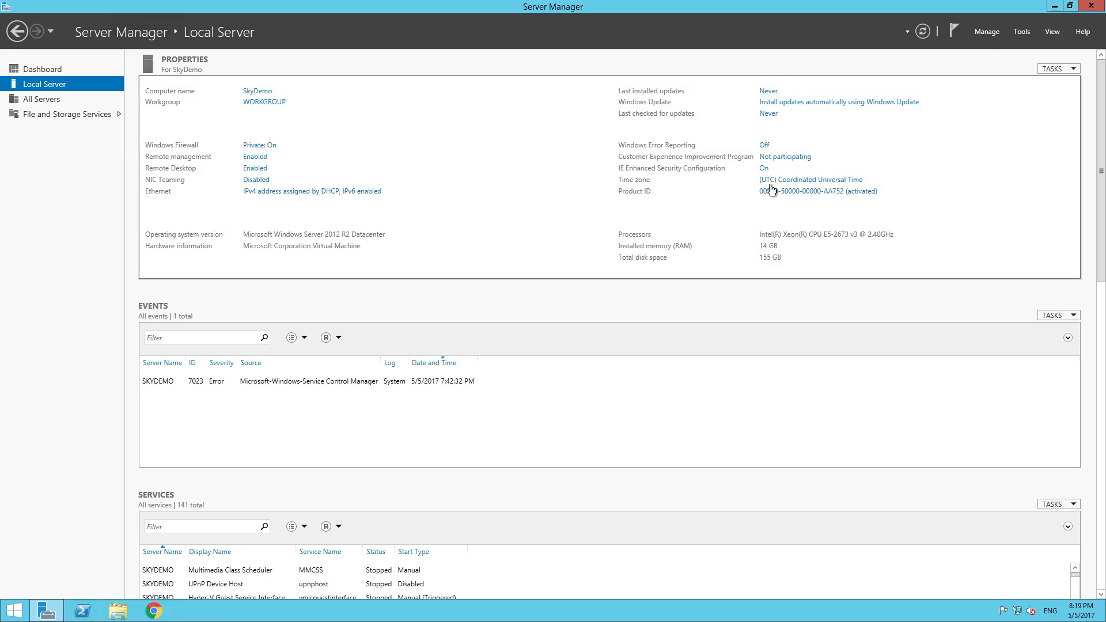
# Step: Recheck that both IE ESC settings are Off, refresh the properties, and close Server Manager
pyautogui.click(764, 169)
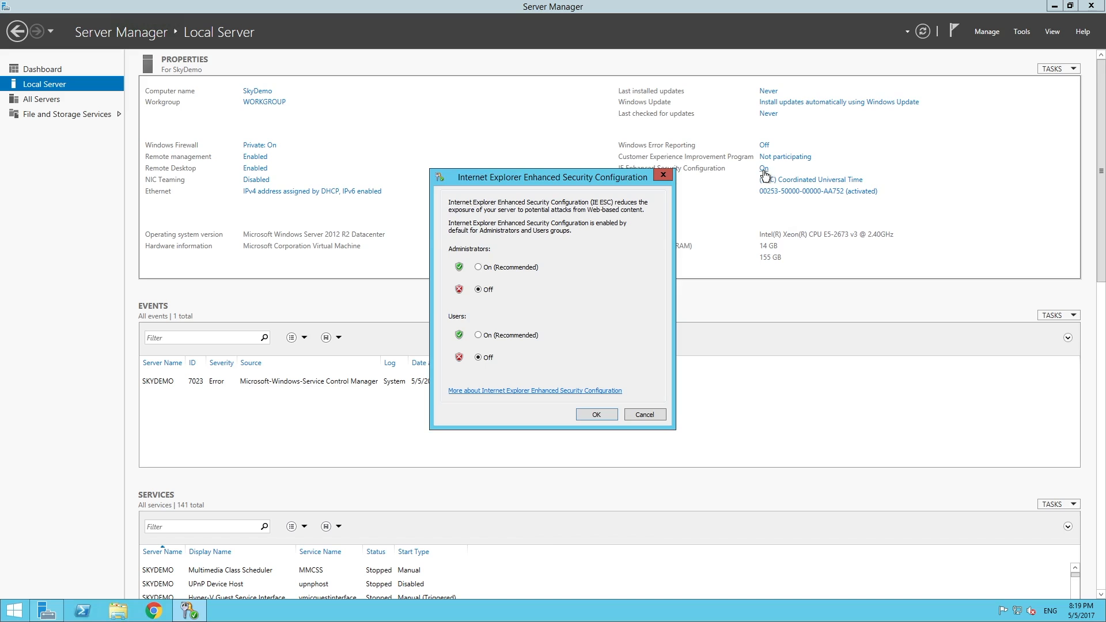
pyautogui.click(478, 289)
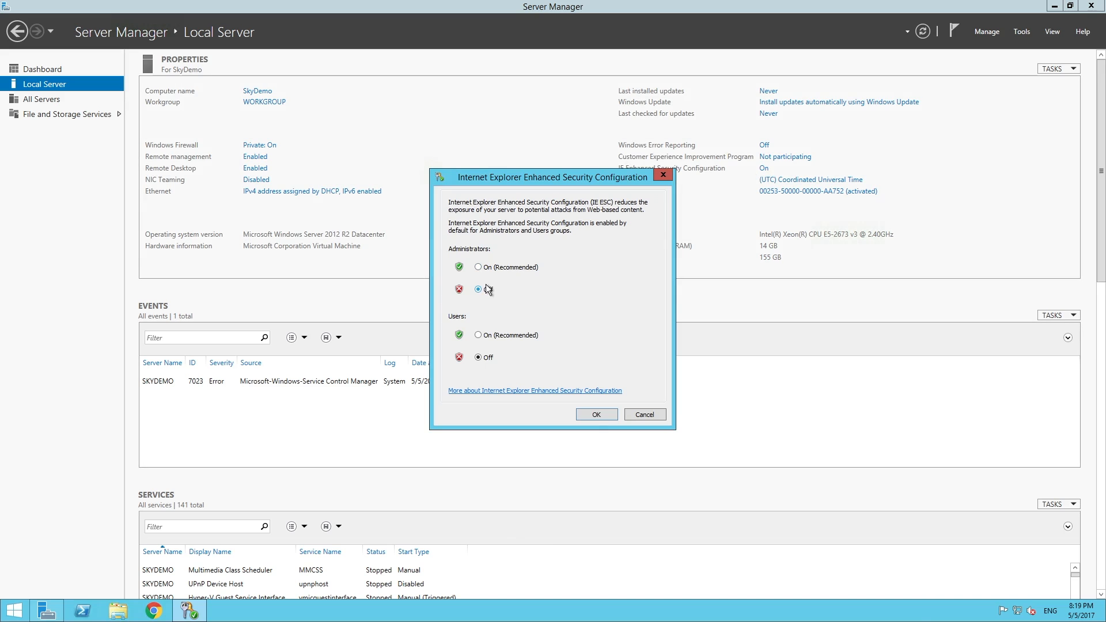
pyautogui.click(596, 415)
pyautogui.click(923, 32)
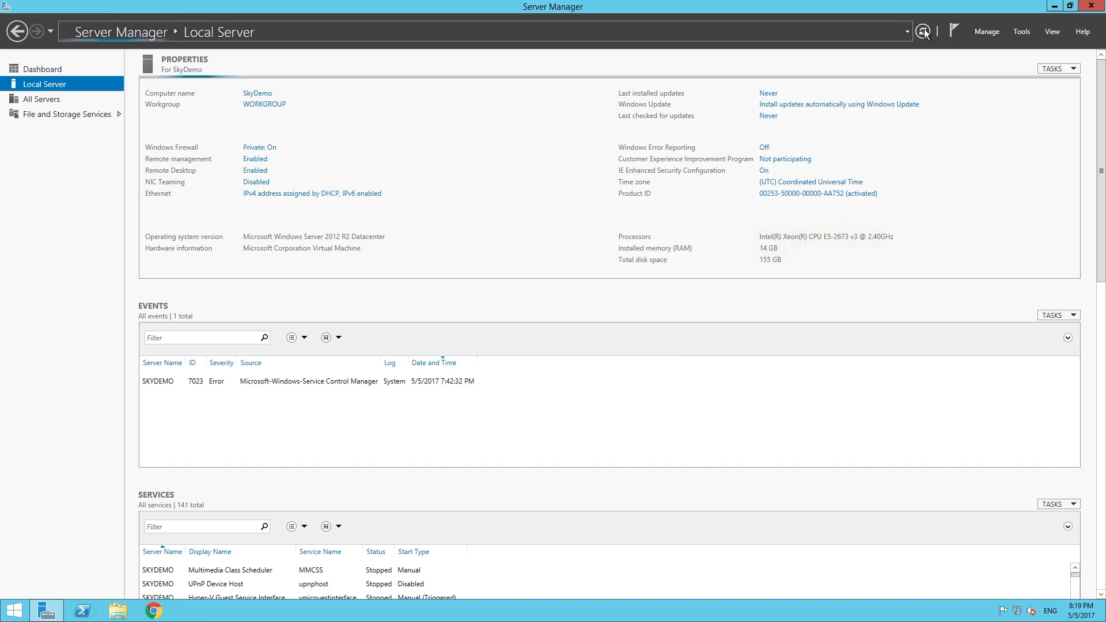
pyautogui.click(1092, 7)
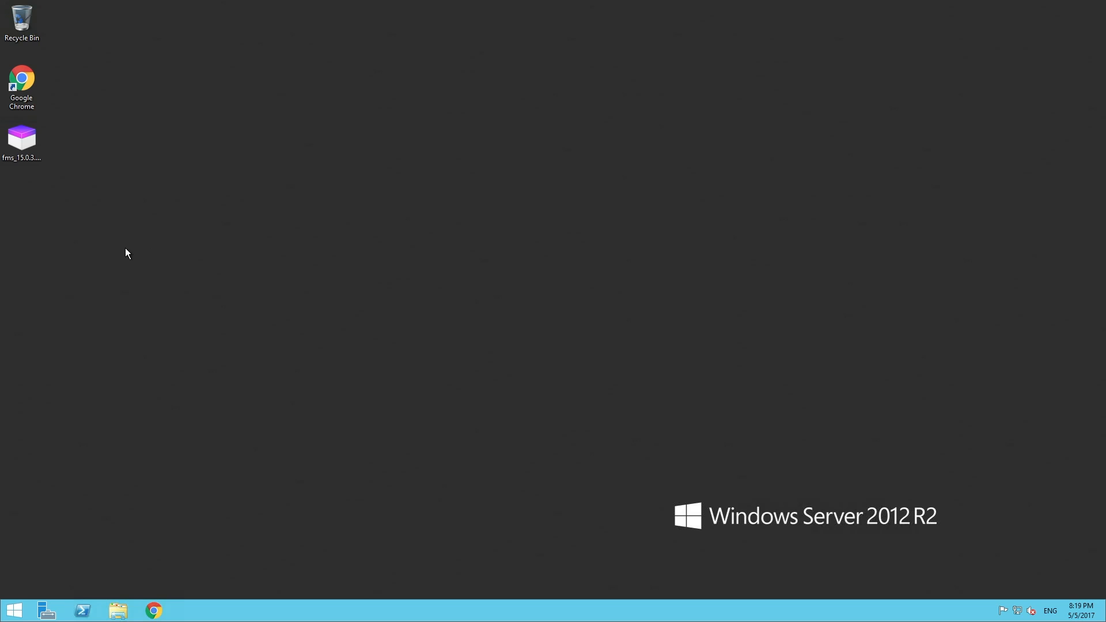
pyautogui.click(10, 609)
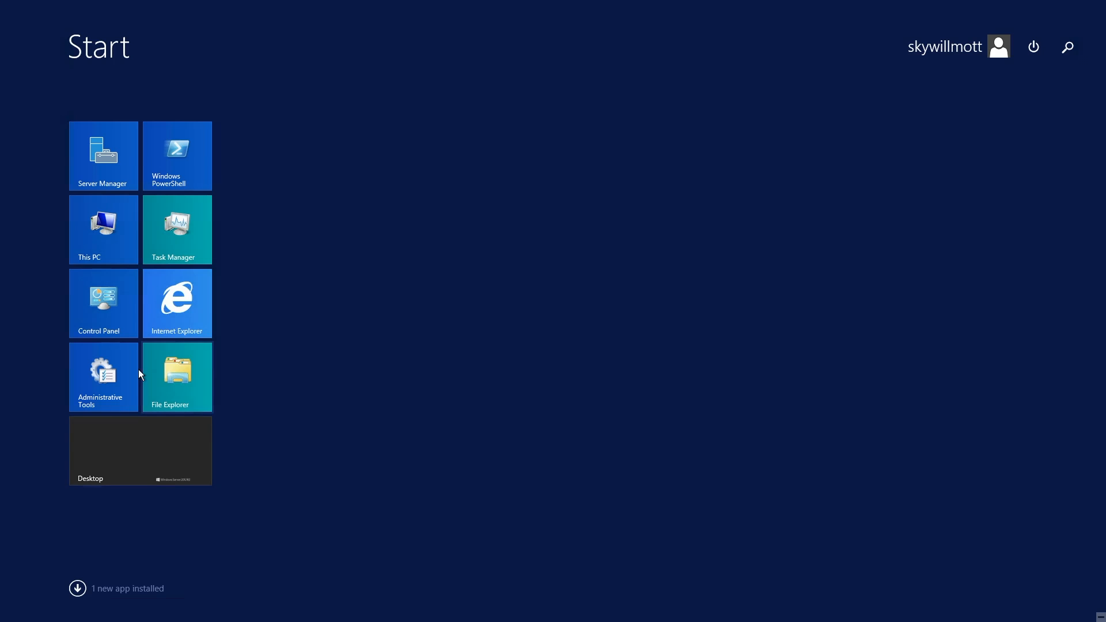
pyautogui.click(171, 309)
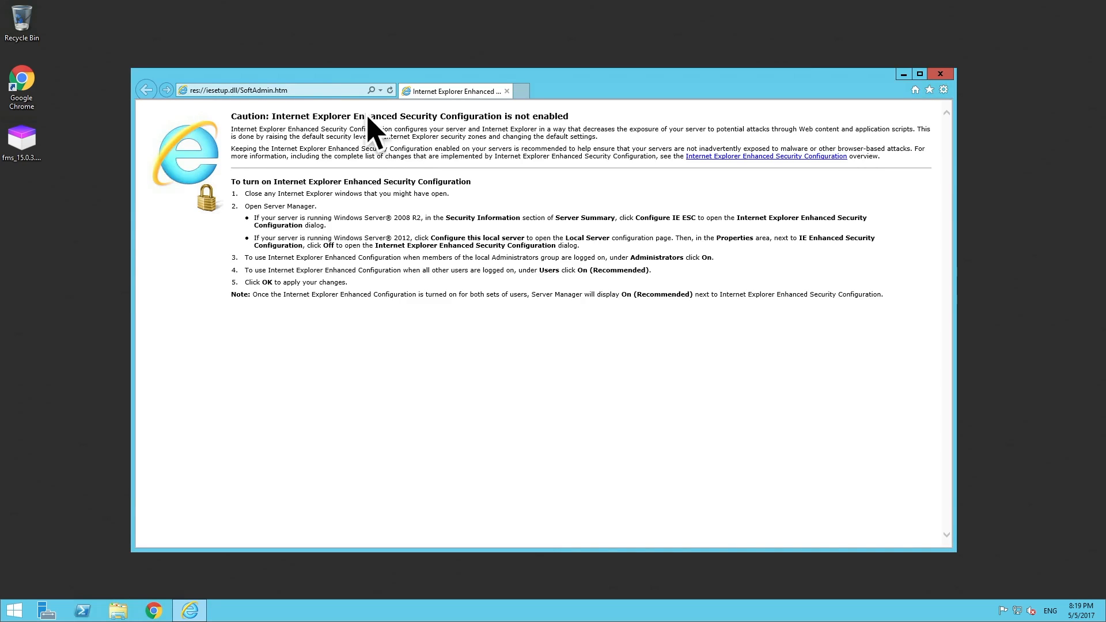
pyautogui.click(285, 87)
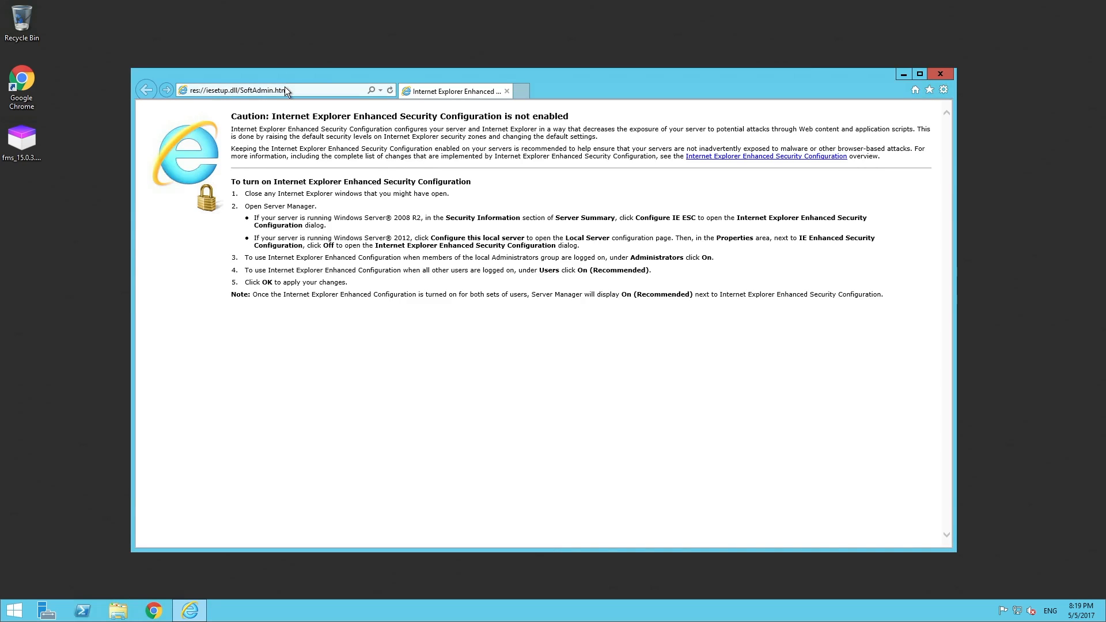
pyautogui.write('google.com/')
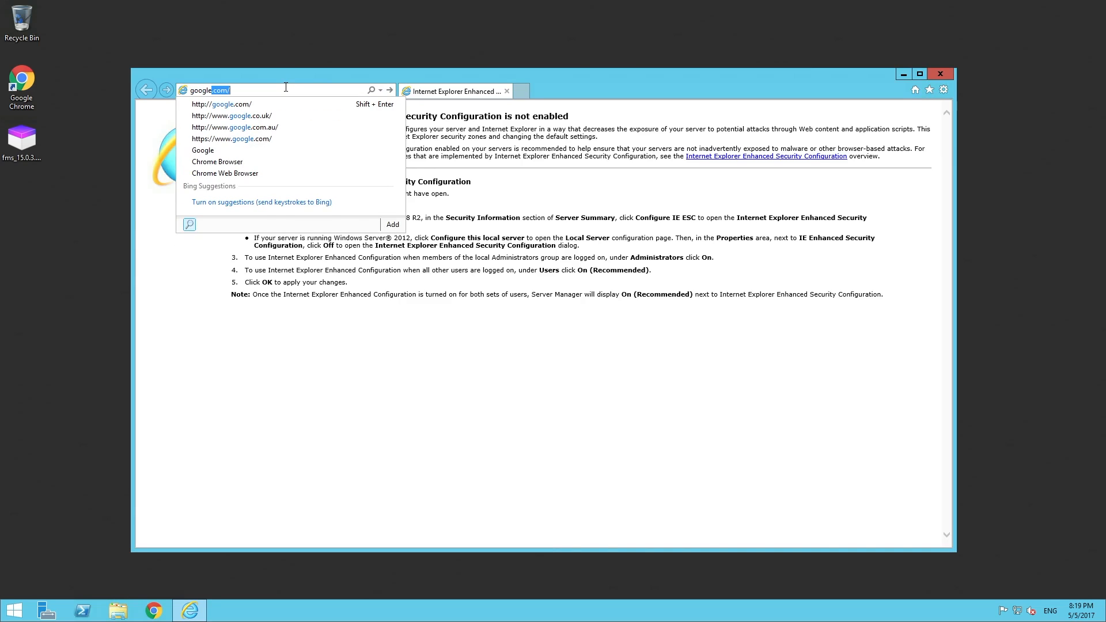
pyautogui.press('Return')
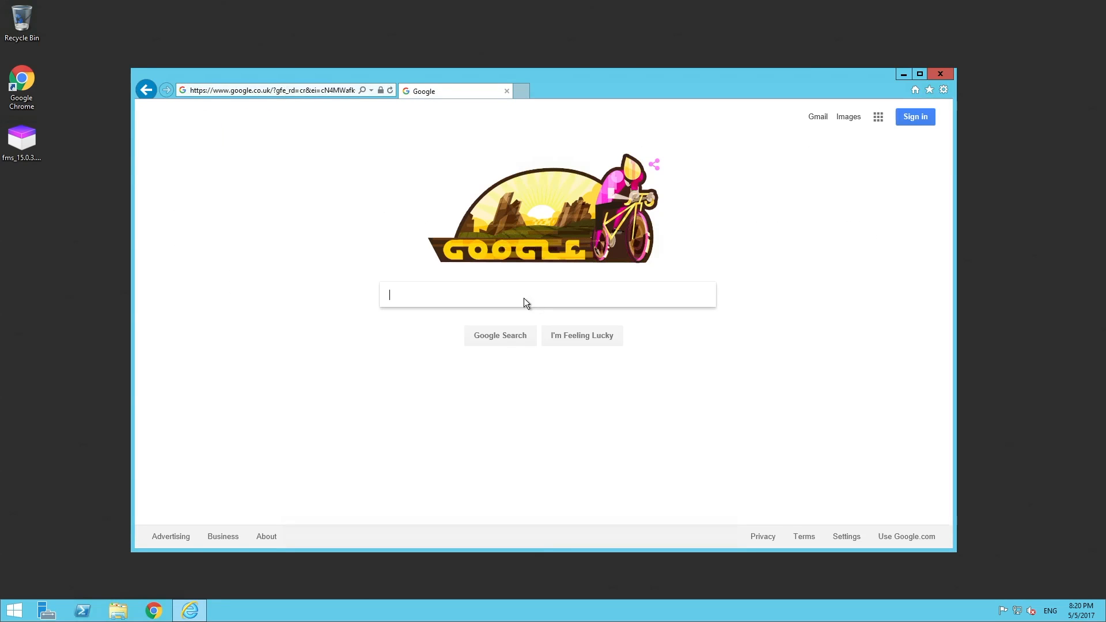
pyautogui.click(940, 73)
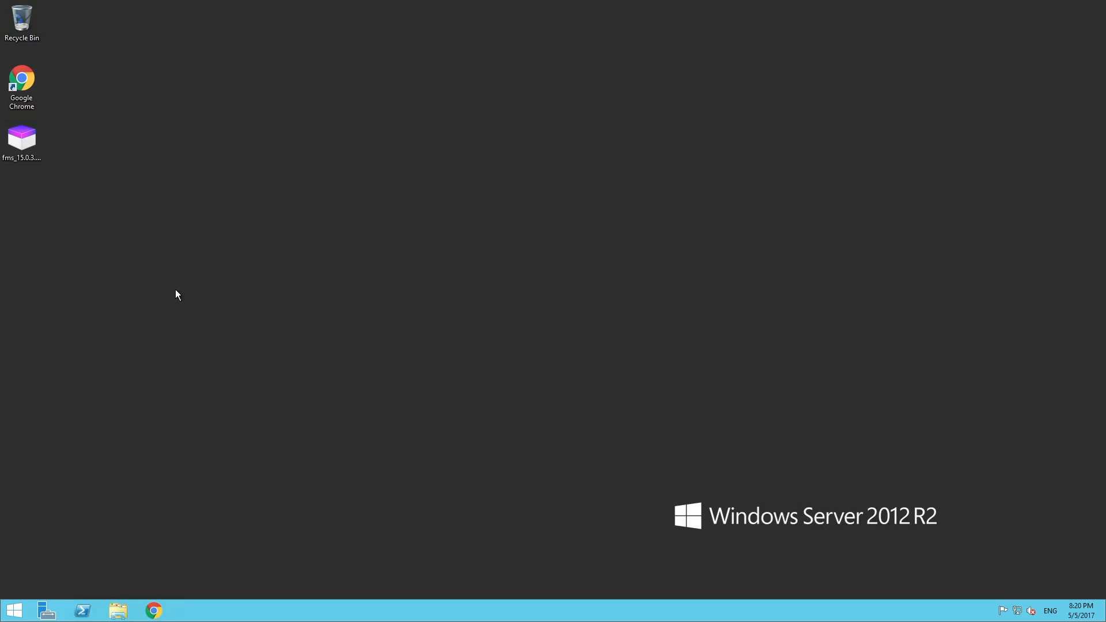
# Step: Launch the fms_15.0.3.308.exe installer, allow it to run, and choose English as the installer language
pyautogui.doubleClick(18, 139)
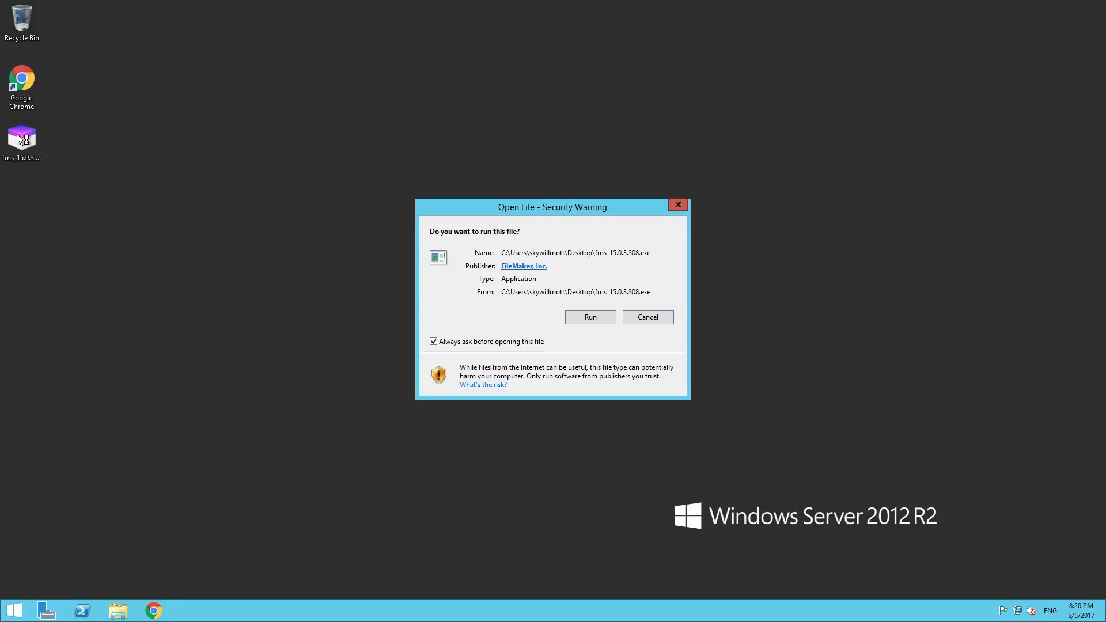
pyautogui.click(590, 318)
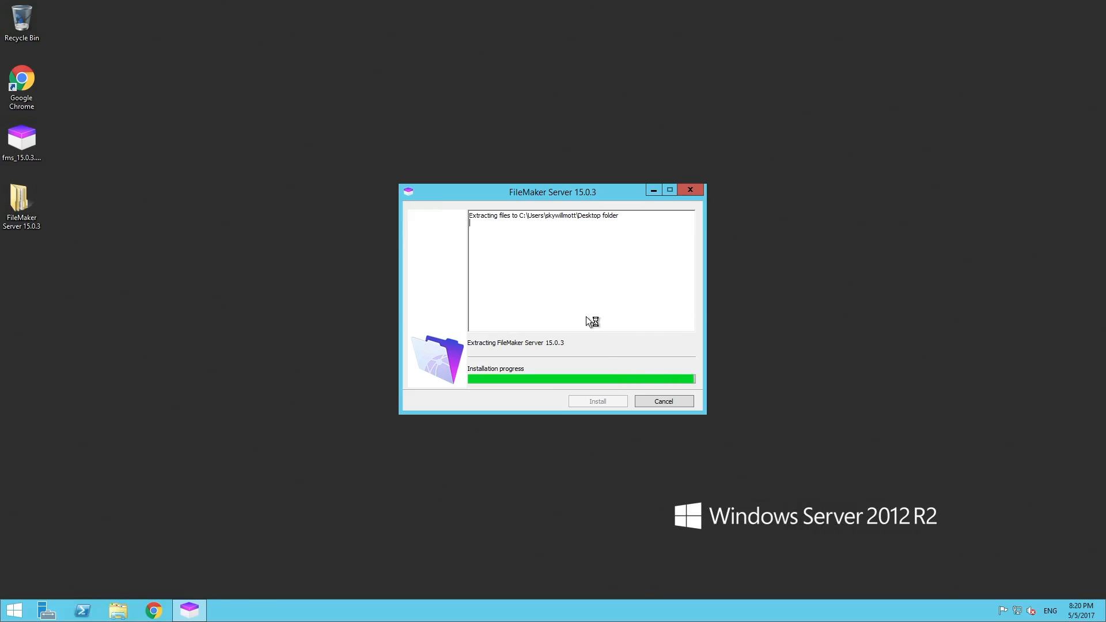
pyautogui.click(577, 327)
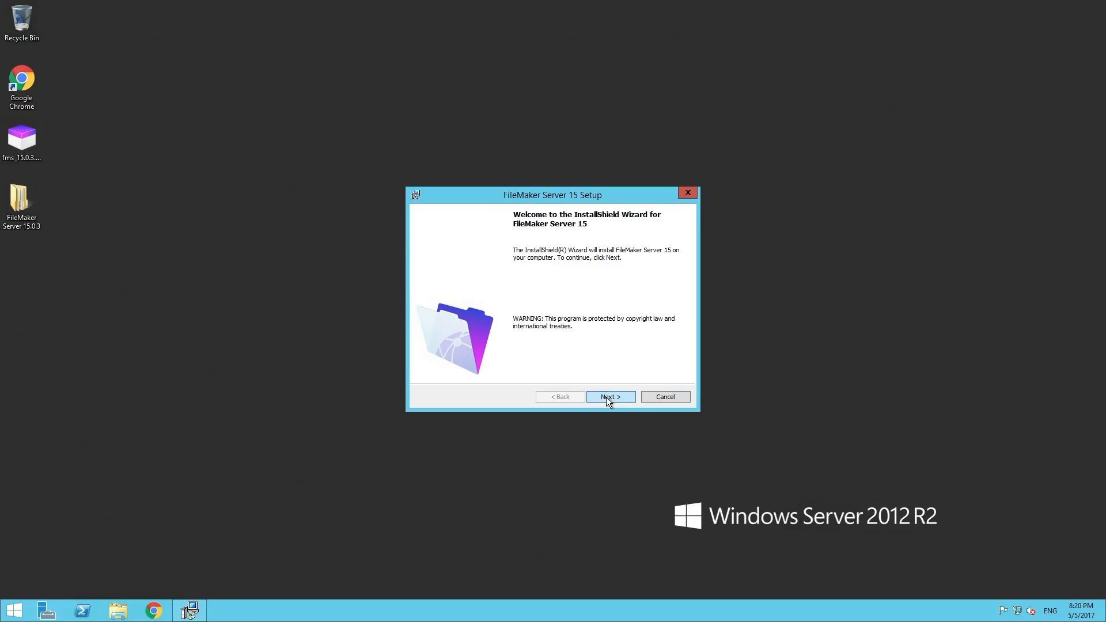
# Step: Accept the licence and keep the default folder, Single Machine type and web ports 80/443
pyautogui.click(606, 396)
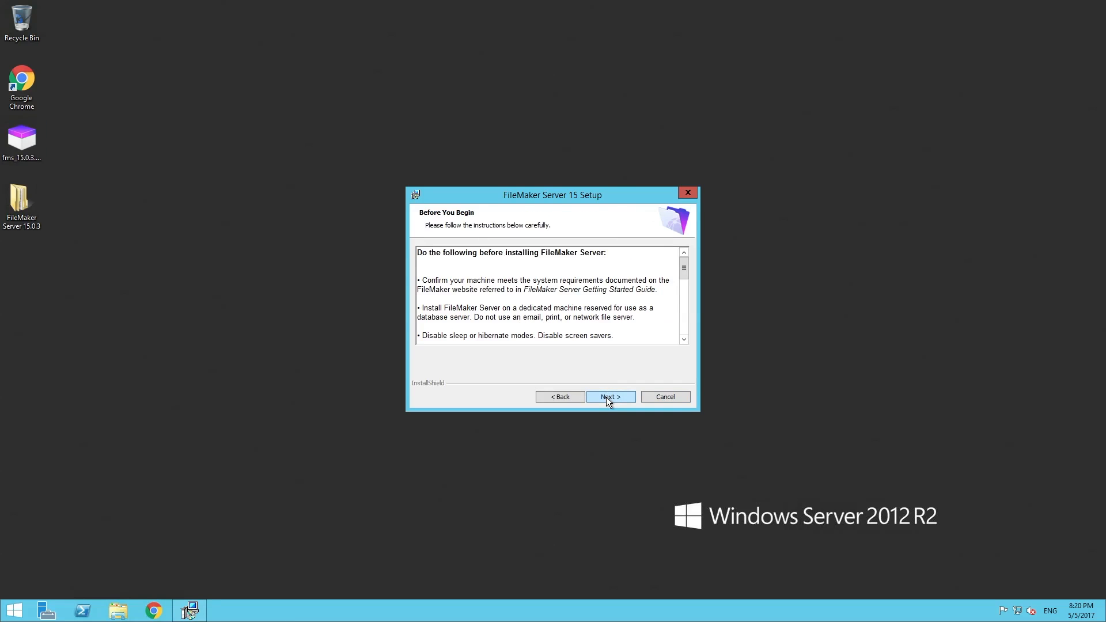
pyautogui.click(606, 397)
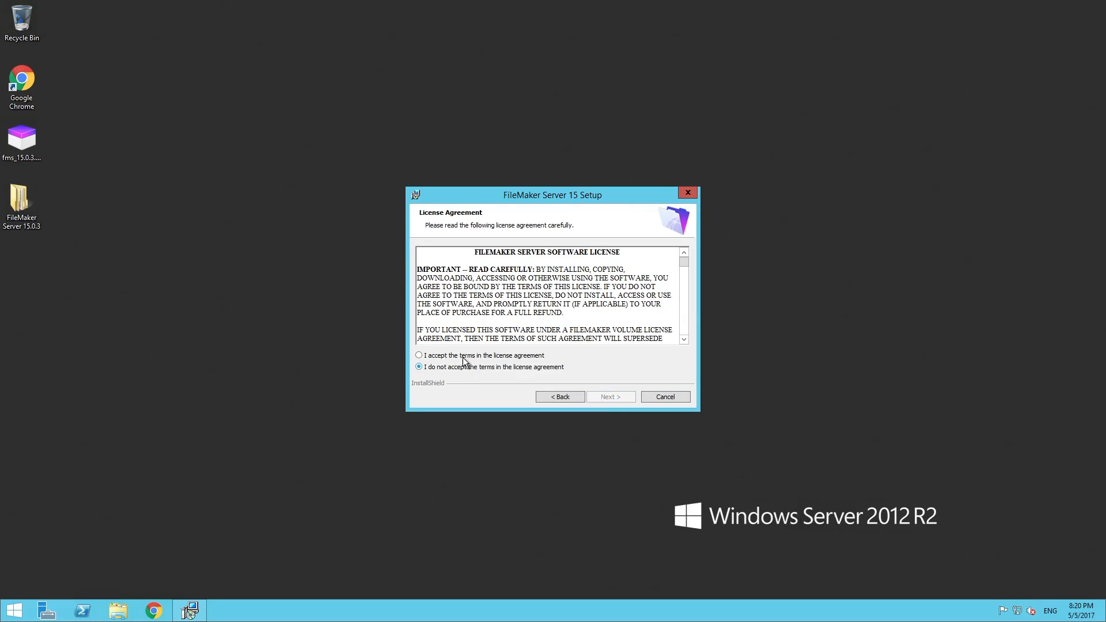
pyautogui.click(526, 356)
pyautogui.click(612, 399)
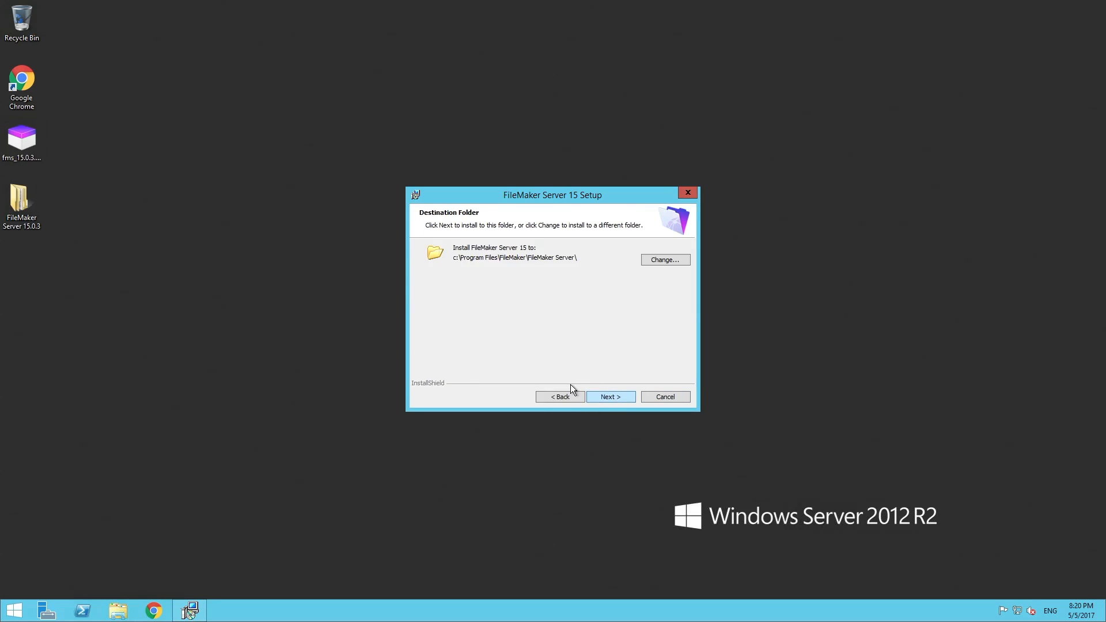
pyautogui.click(609, 398)
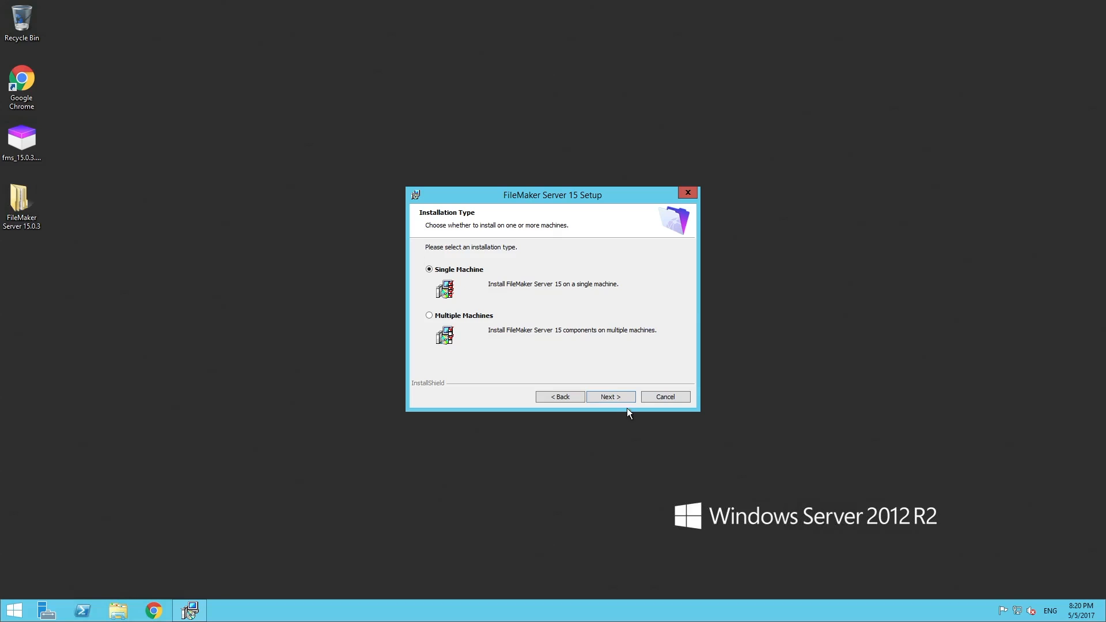
pyautogui.click(614, 395)
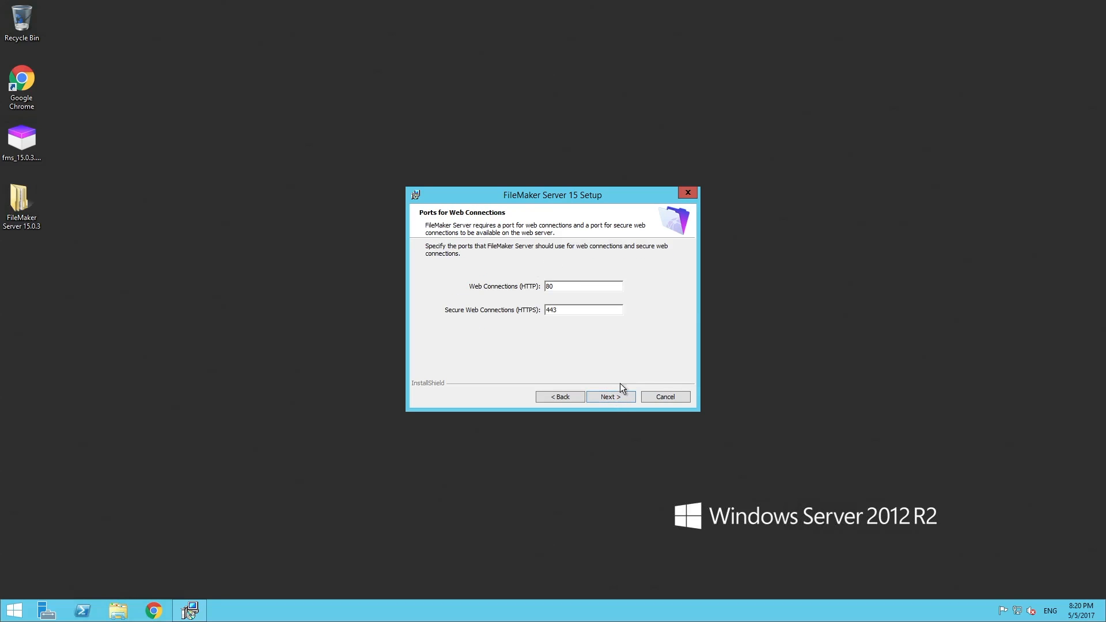
pyautogui.click(614, 397)
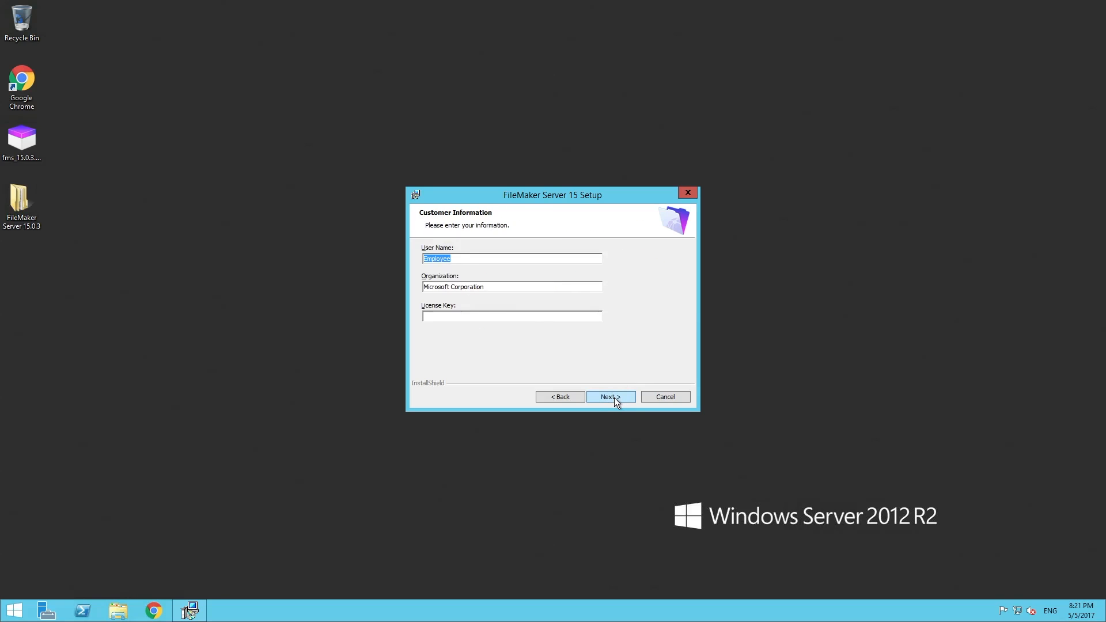
pyautogui.click(452, 320)
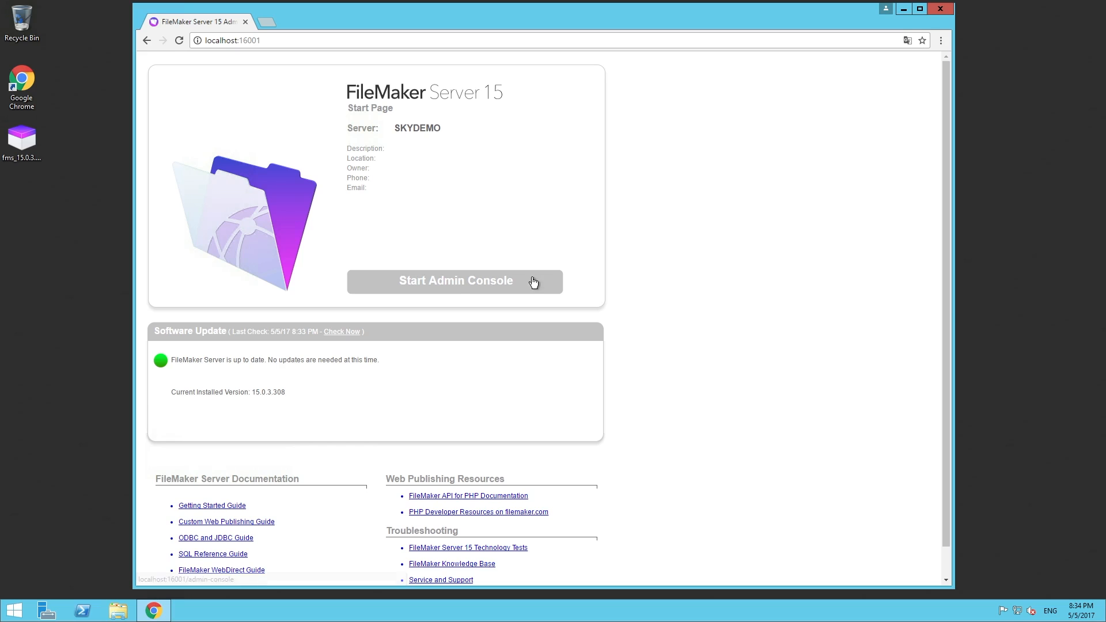
# Step: Sign in to the Admin Console as admin with the account password
pyautogui.click(461, 285)
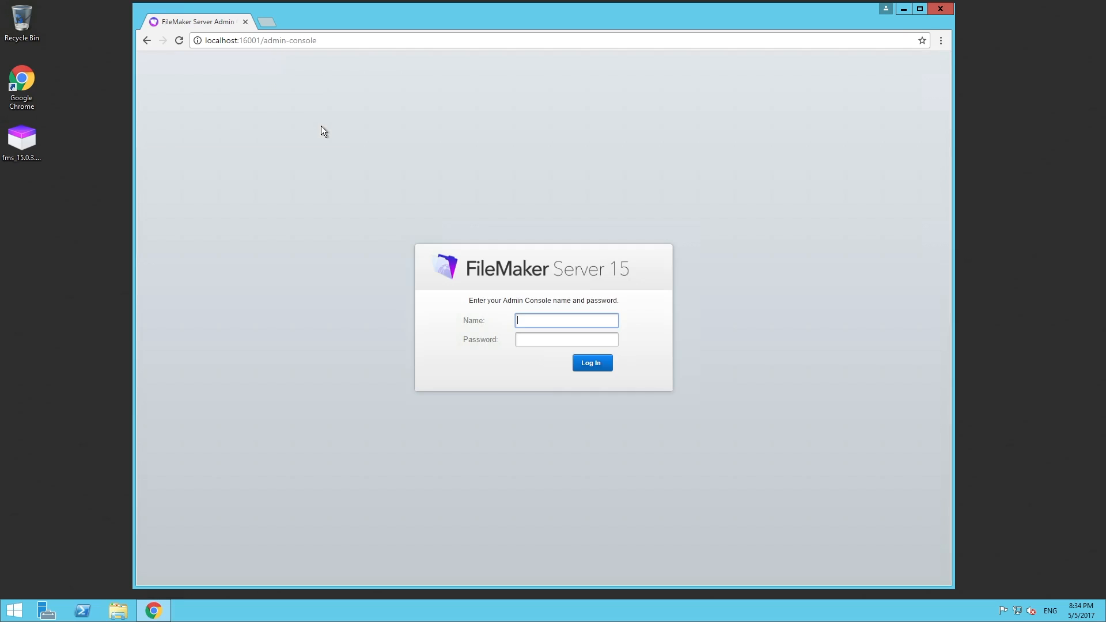
pyautogui.write('admin')
pyautogui.press('Tab')
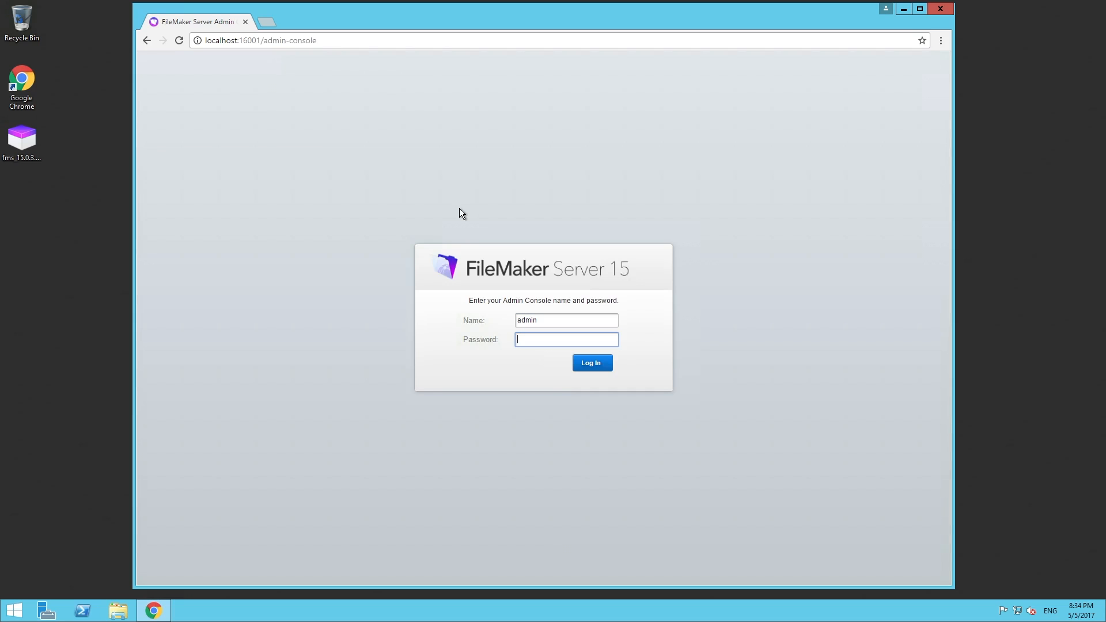
pyautogui.write('••••••••••')
pyautogui.press('Return')
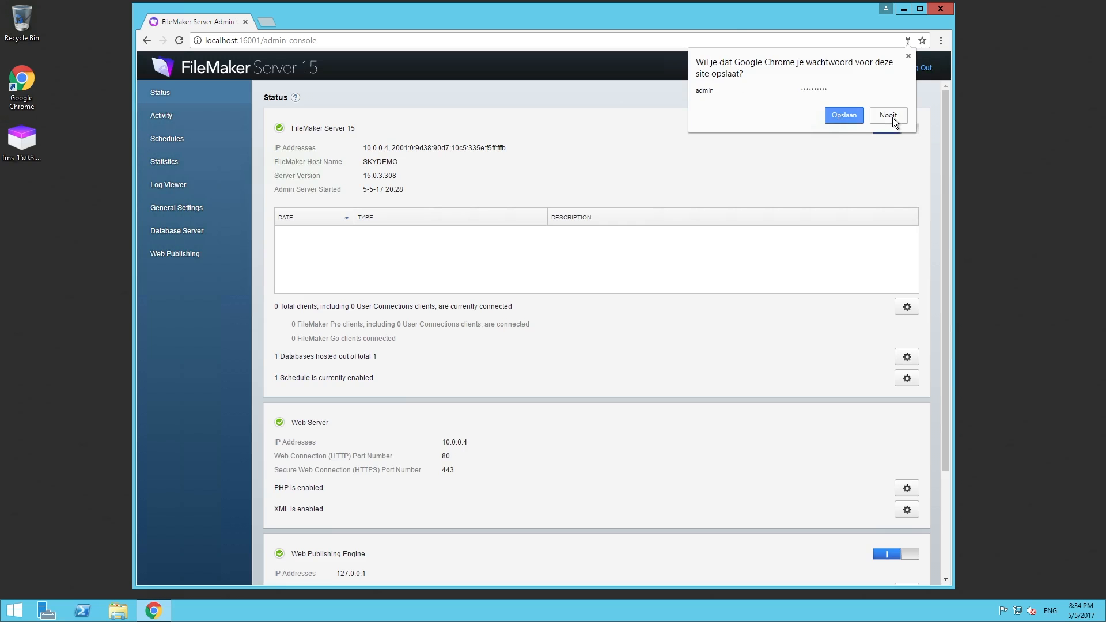
# Step: Decline saving the password and select the hosted FMServer_Sample.fmp12 on the Activity page
pyautogui.click(888, 115)
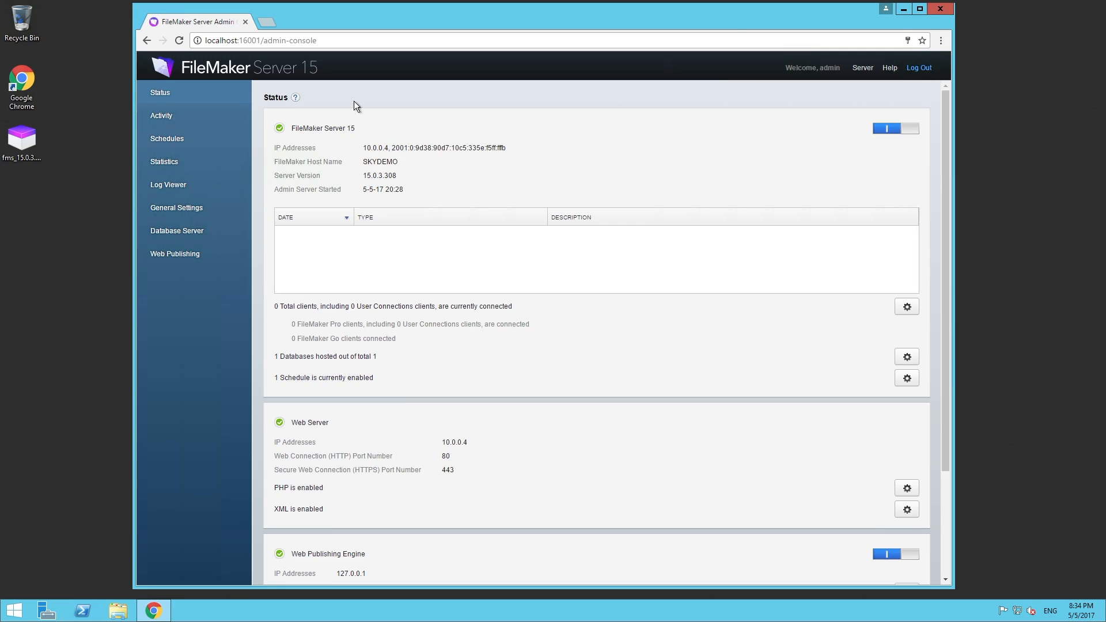
pyautogui.click(153, 118)
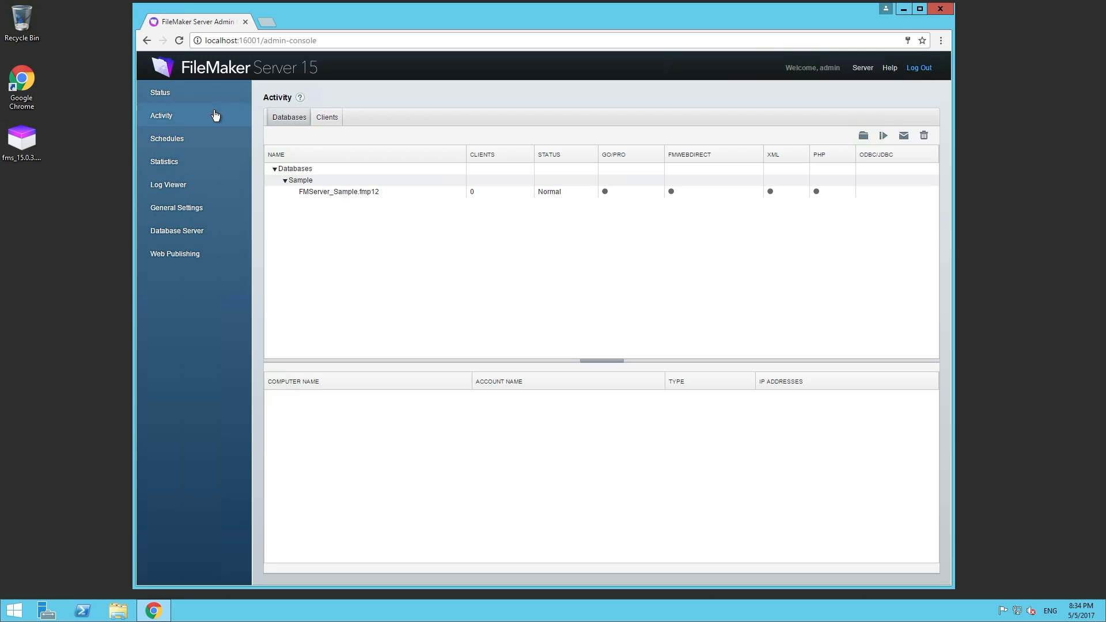
pyautogui.click(369, 199)
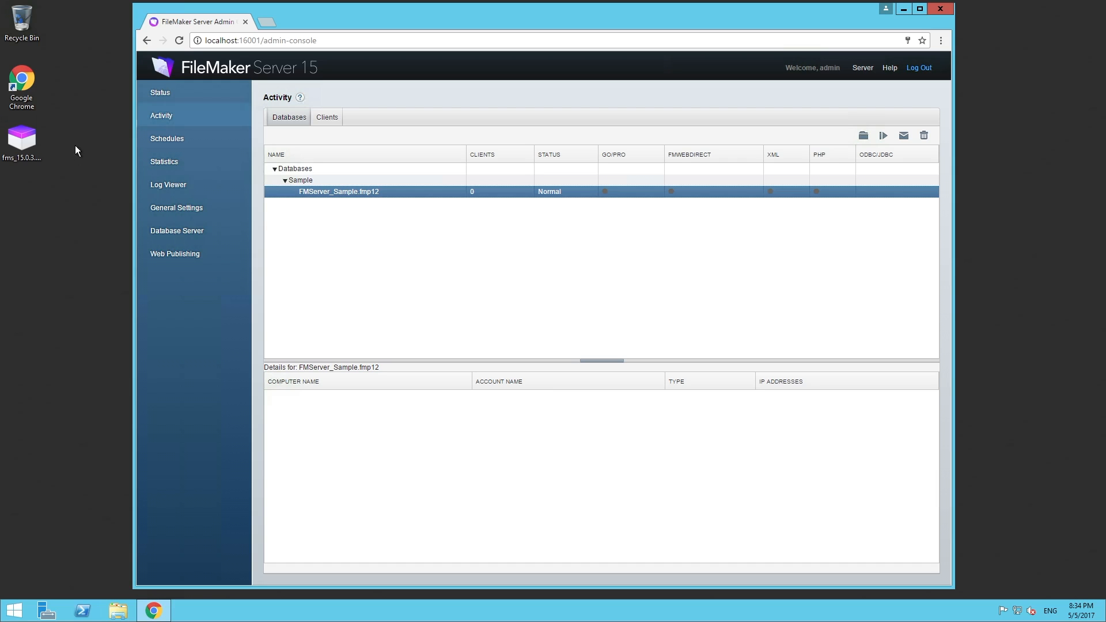
pyautogui.click(15, 611)
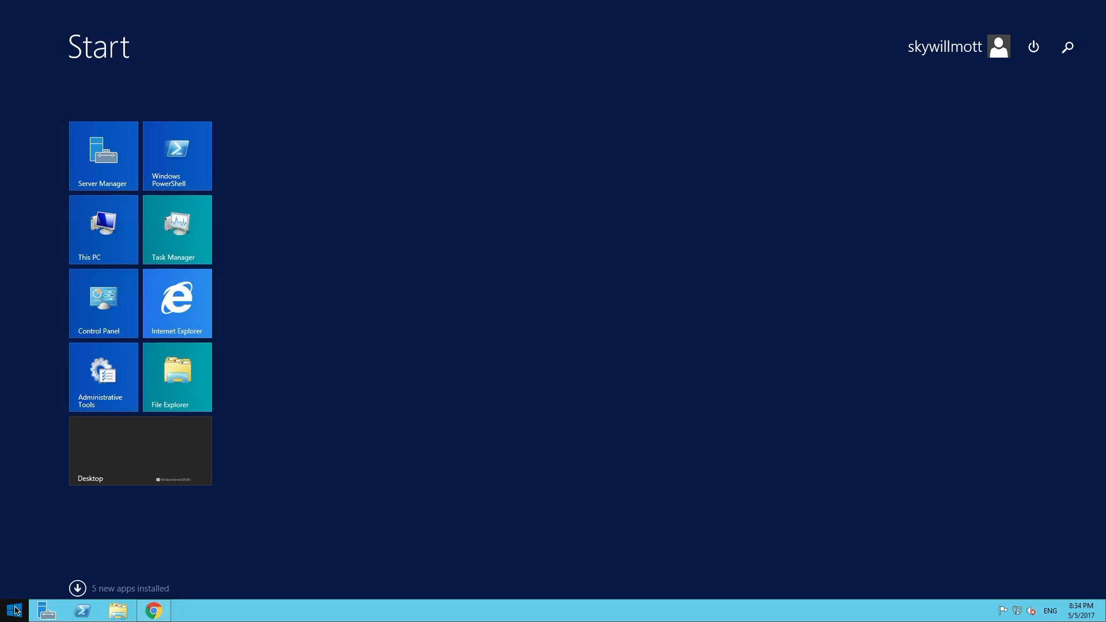
# Step: Go through Control Panel's System and Security to Windows Firewall advanced settings and start a new inbound rule
pyautogui.click(108, 310)
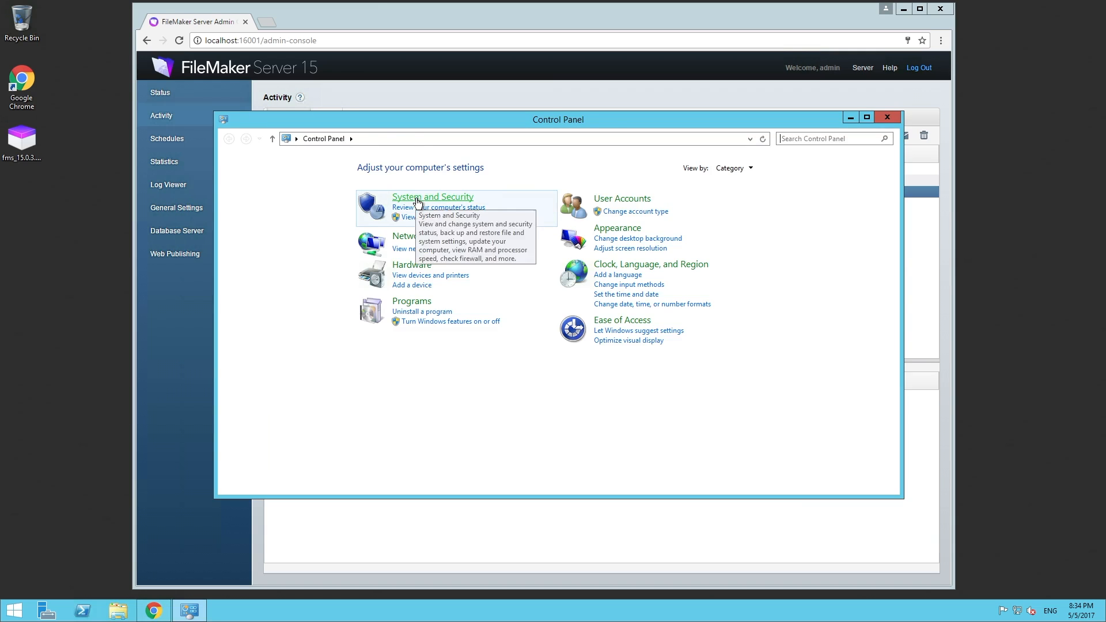
pyautogui.click(417, 202)
pyautogui.click(397, 213)
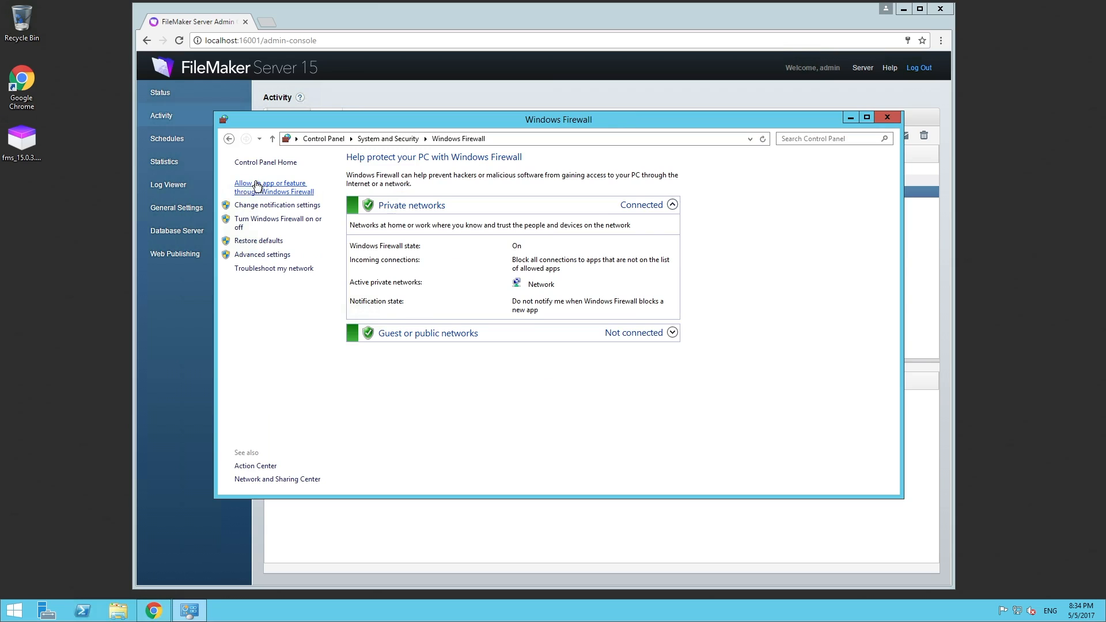
pyautogui.click(254, 256)
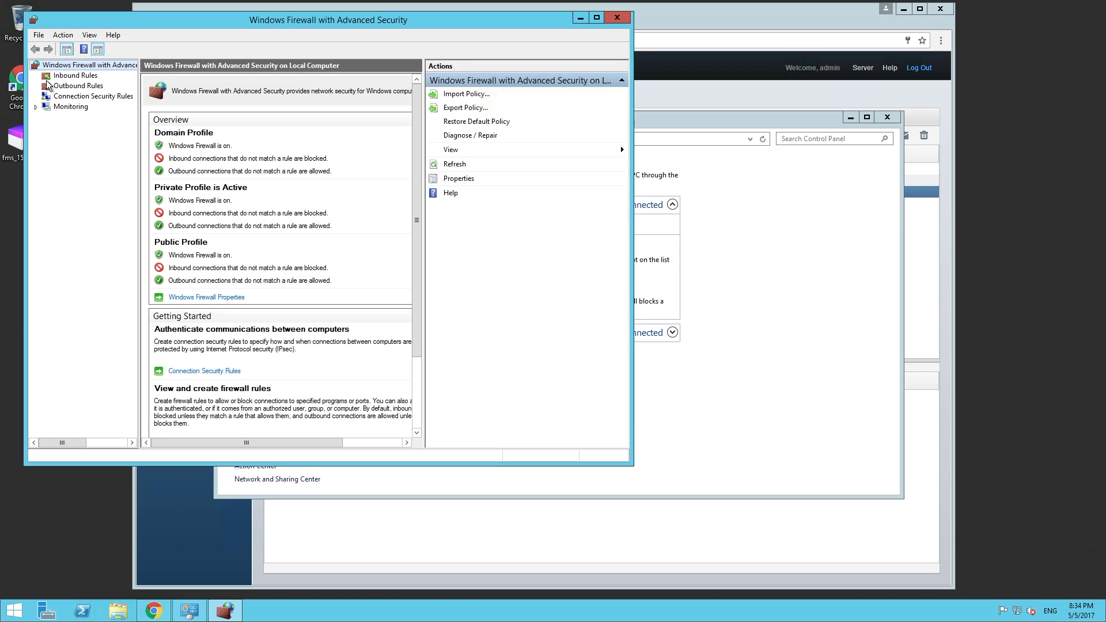
pyautogui.click(65, 75)
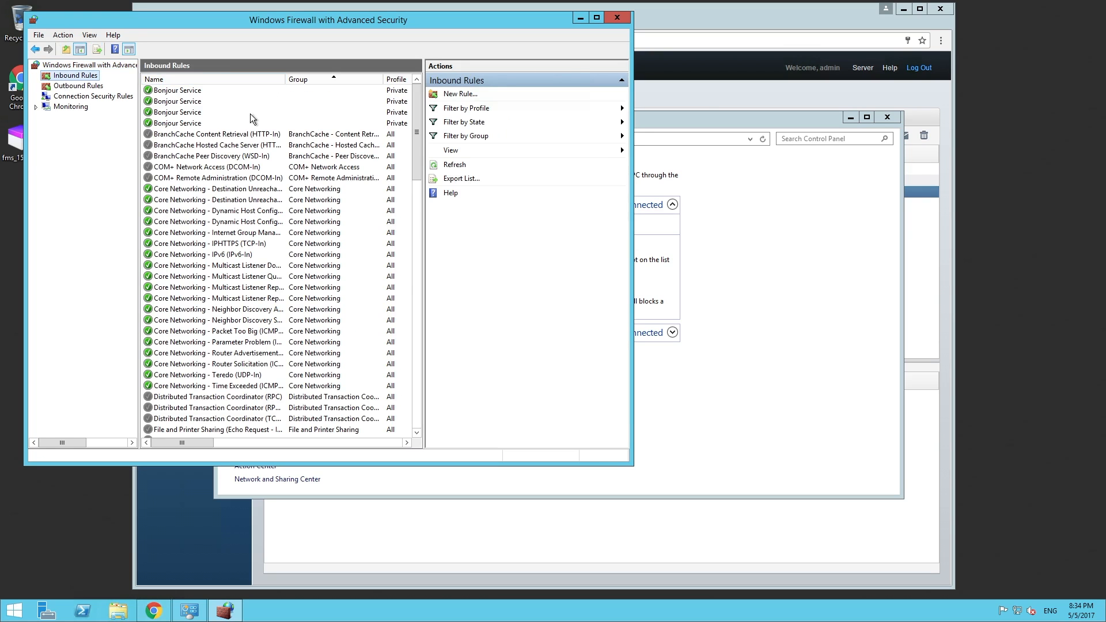
pyautogui.click(457, 95)
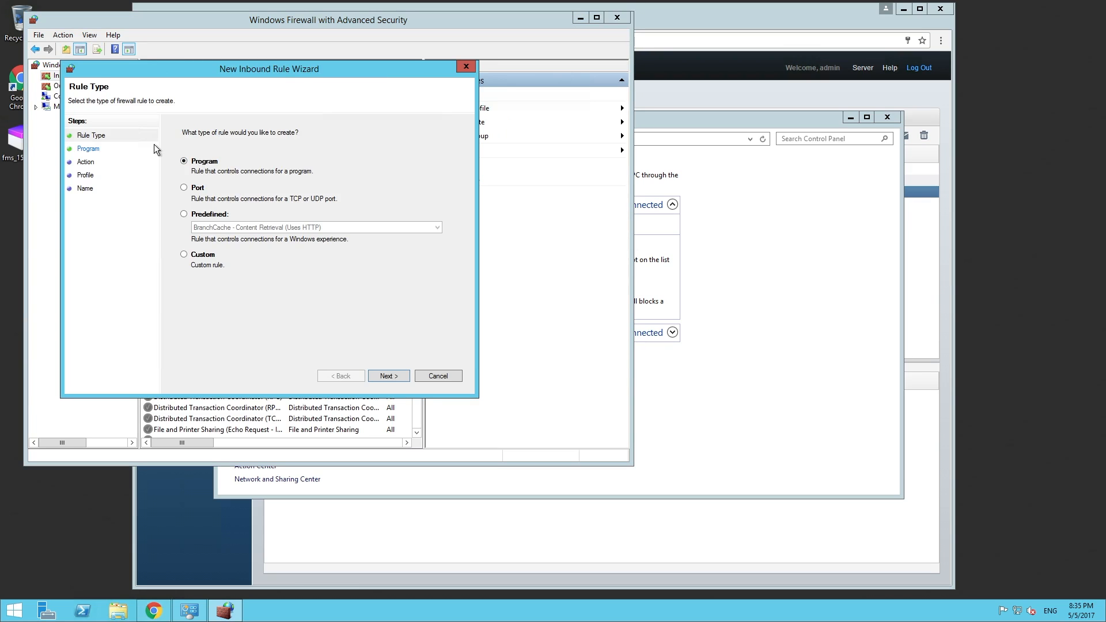
# Step: Make a Port rule for TCP 5003 that allows the connection on all profiles, named fmp
pyautogui.click(184, 188)
pyautogui.click(388, 376)
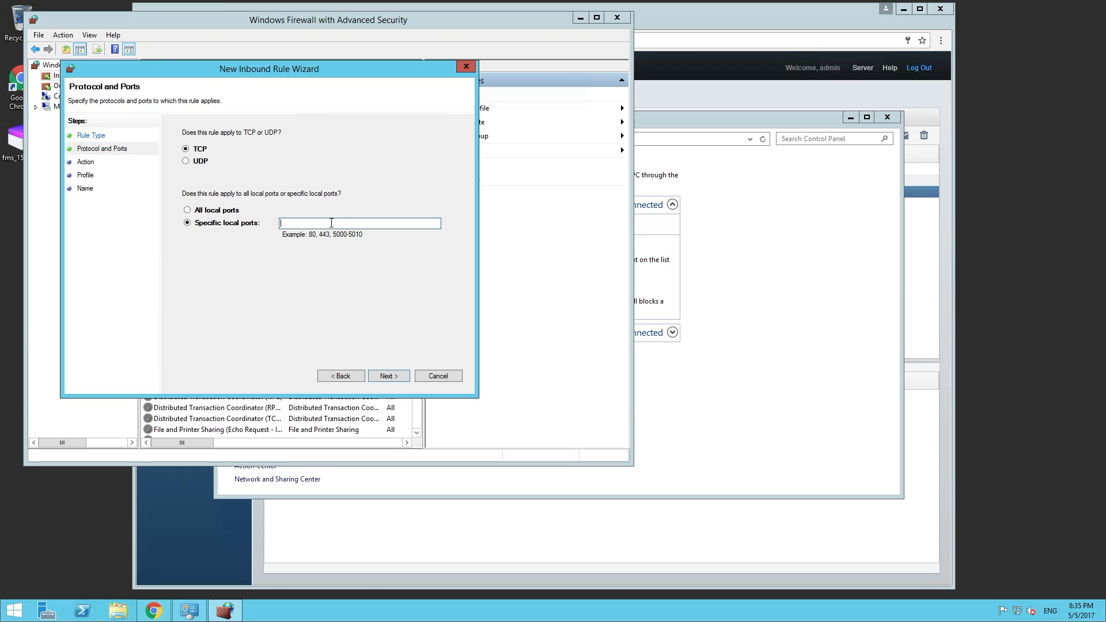
pyautogui.write('5003')
pyautogui.click(393, 372)
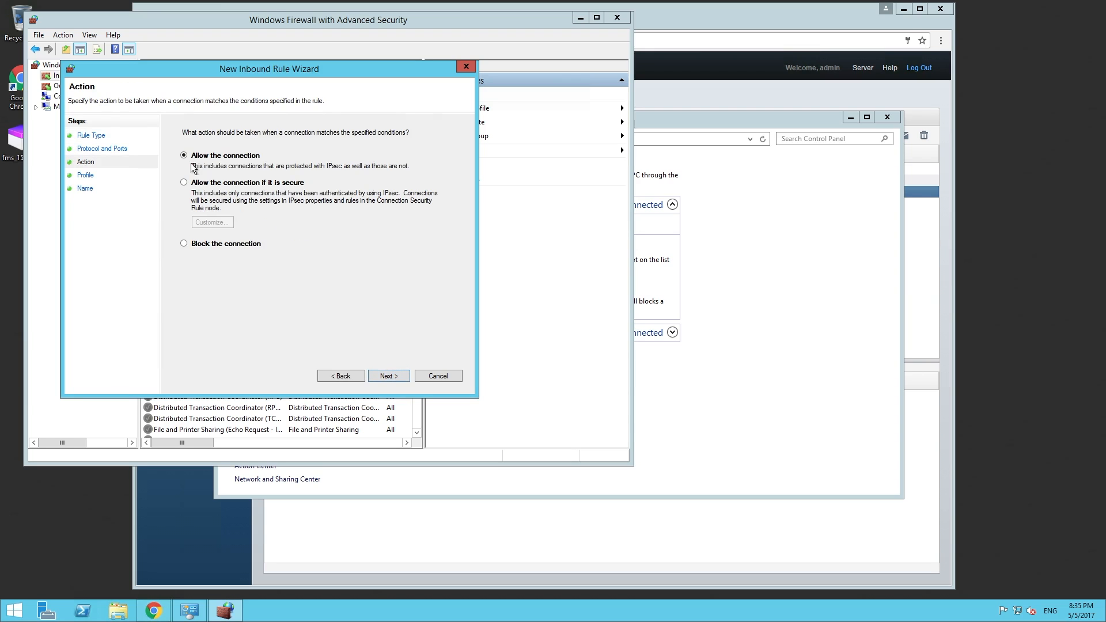
pyautogui.click(391, 376)
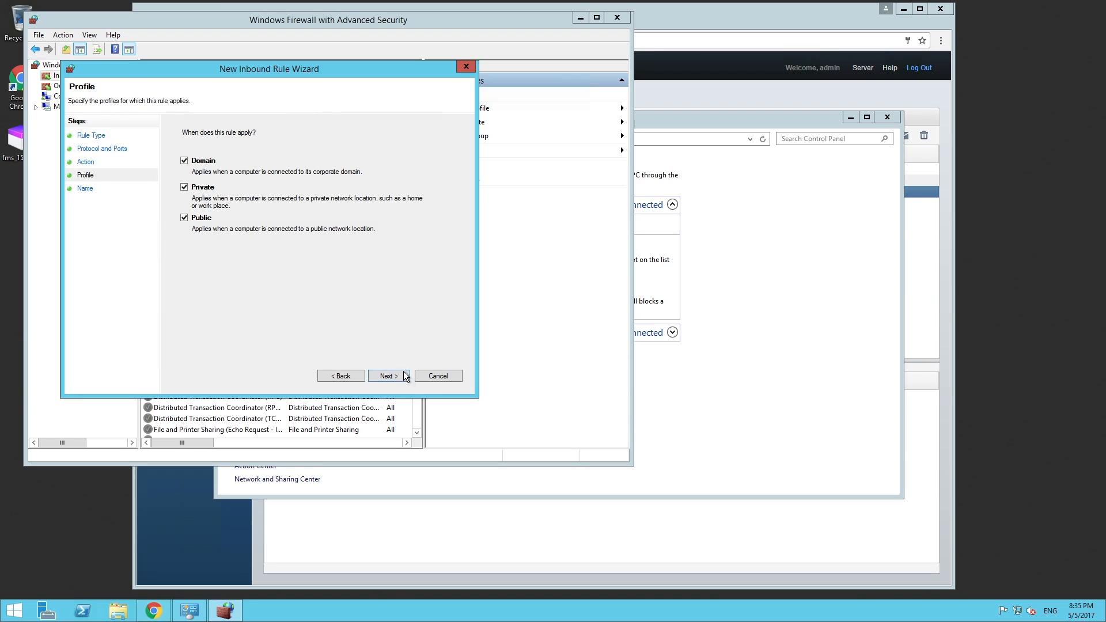
pyautogui.click(389, 375)
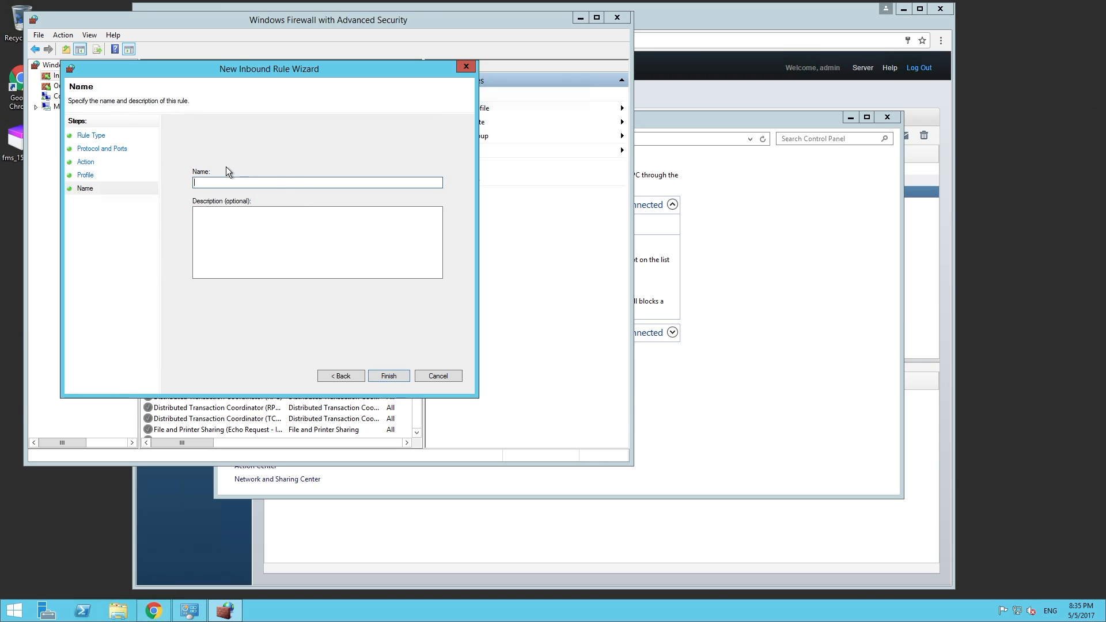
pyautogui.write('fmp')
pyautogui.click(390, 377)
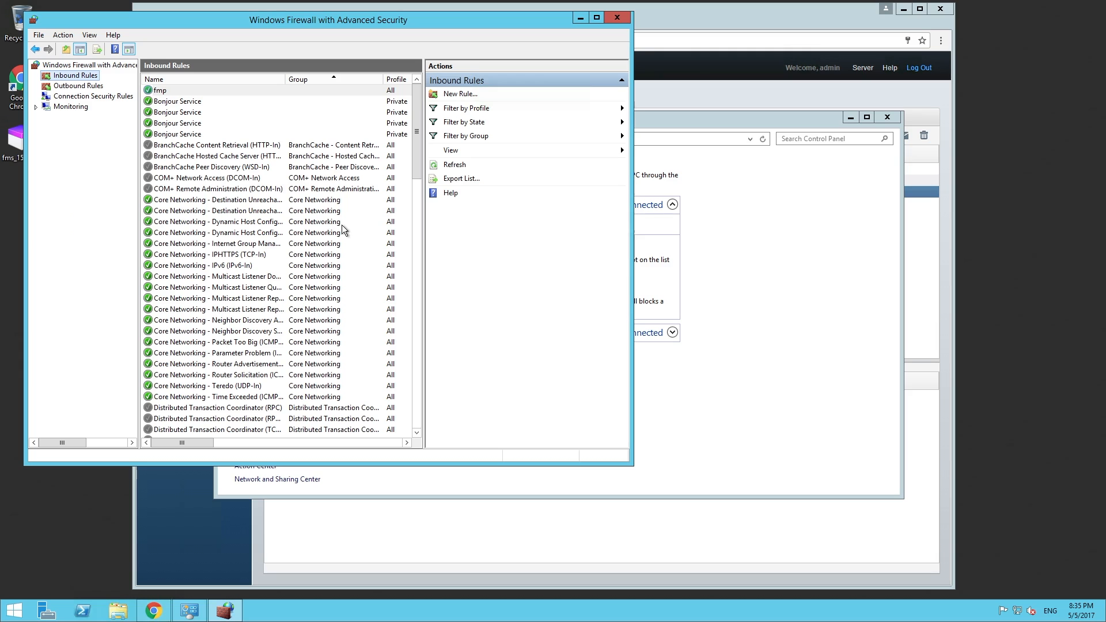
# Step: Start another Port inbound rule, entering 160000 and dismissing the invalid port number error to correct it
pyautogui.click(456, 96)
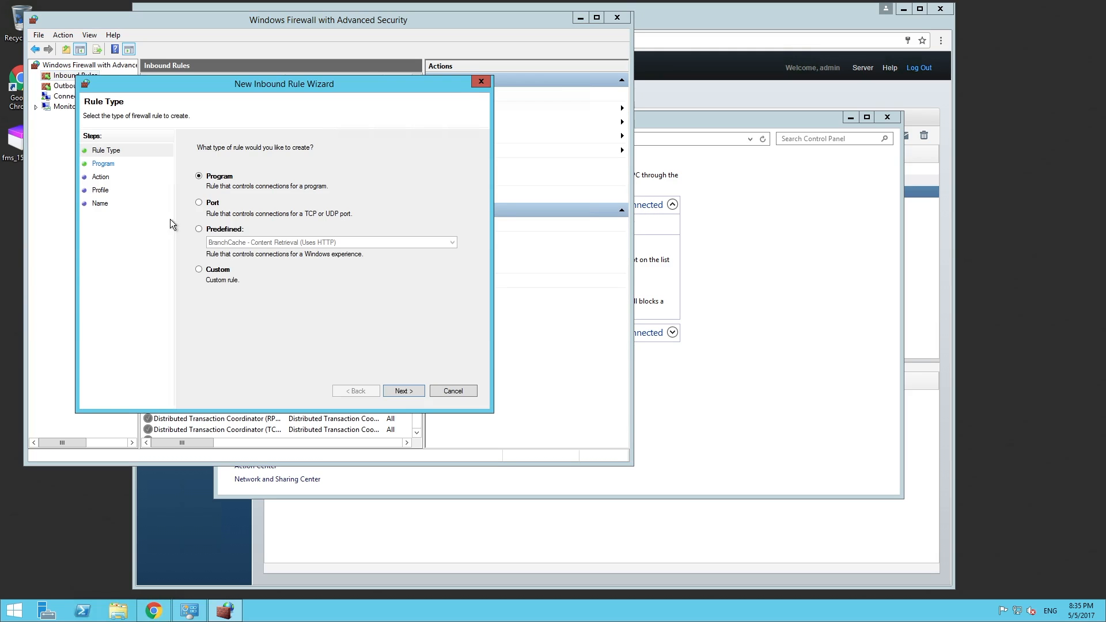
pyautogui.click(200, 203)
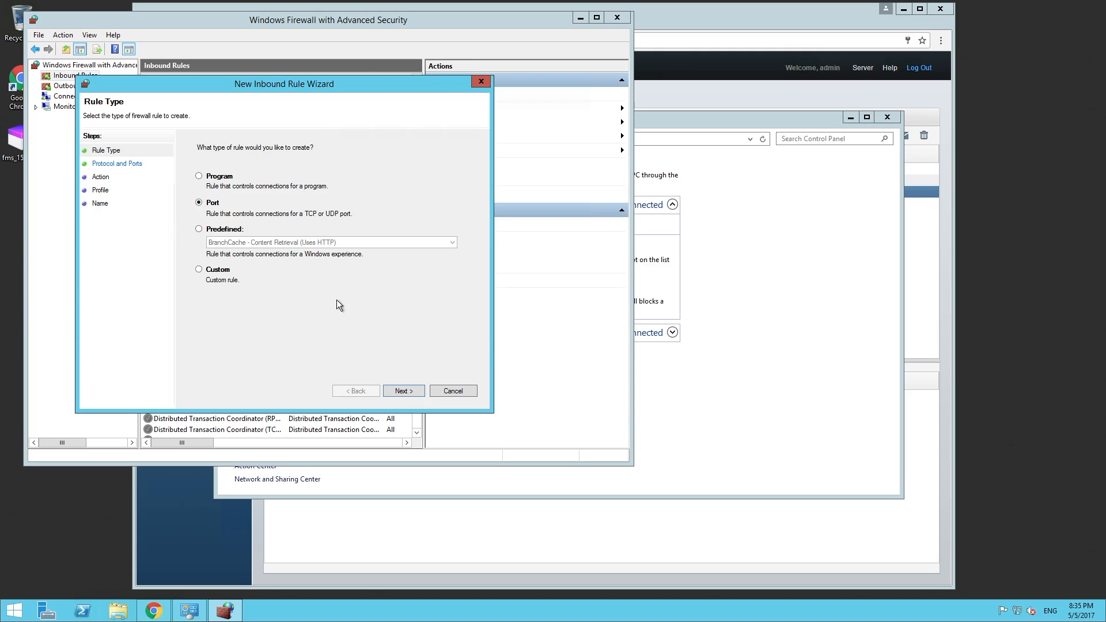
pyautogui.click(409, 390)
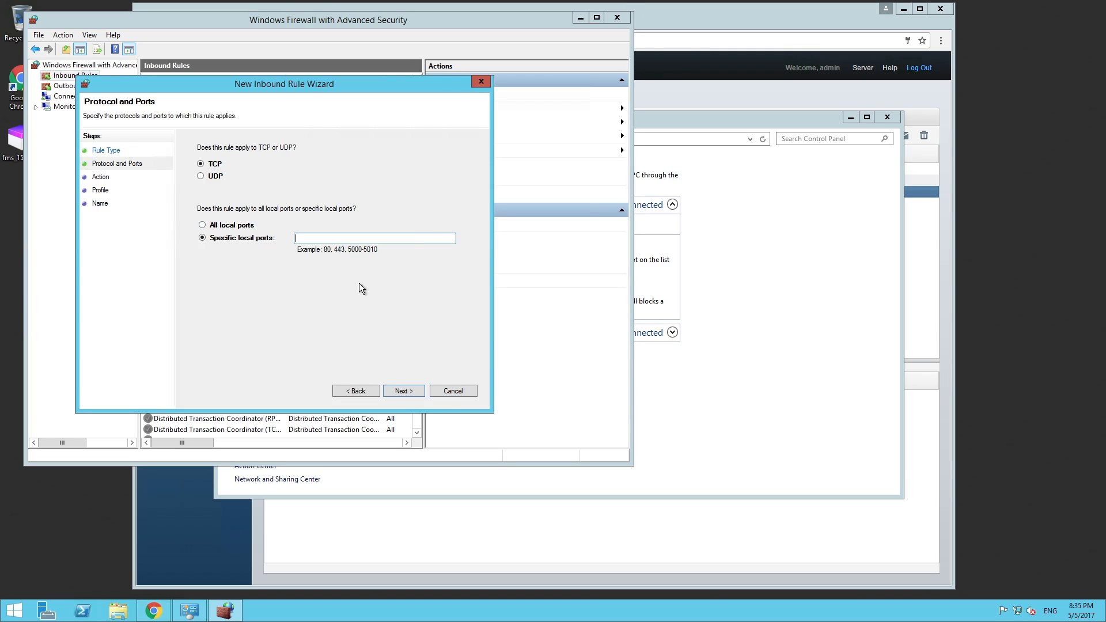
pyautogui.write('160000')
pyautogui.click(403, 390)
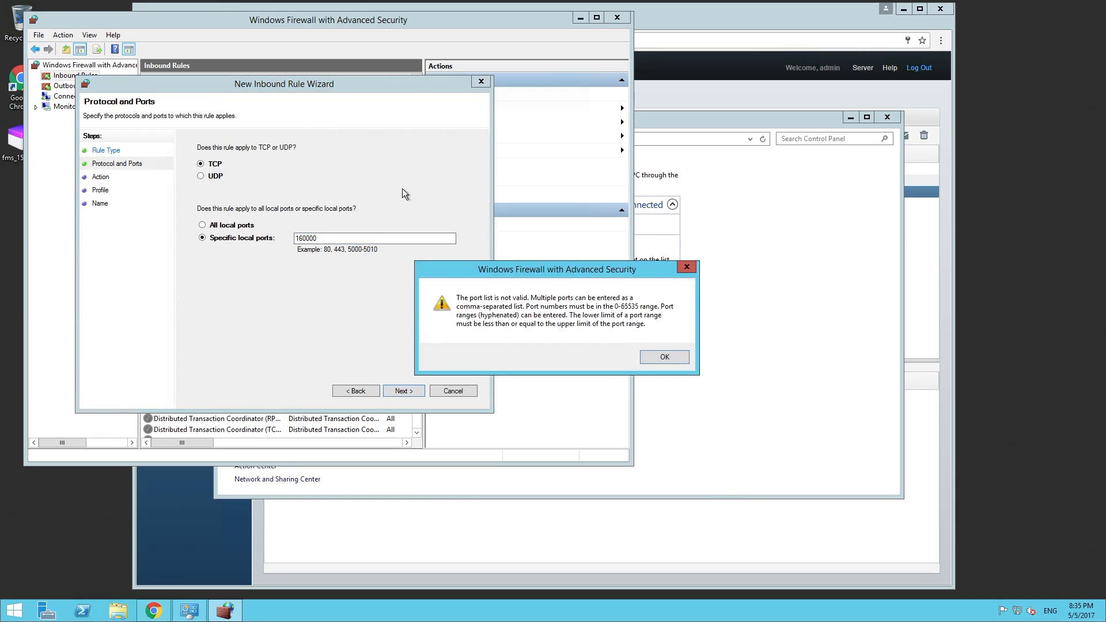
pyautogui.click(665, 357)
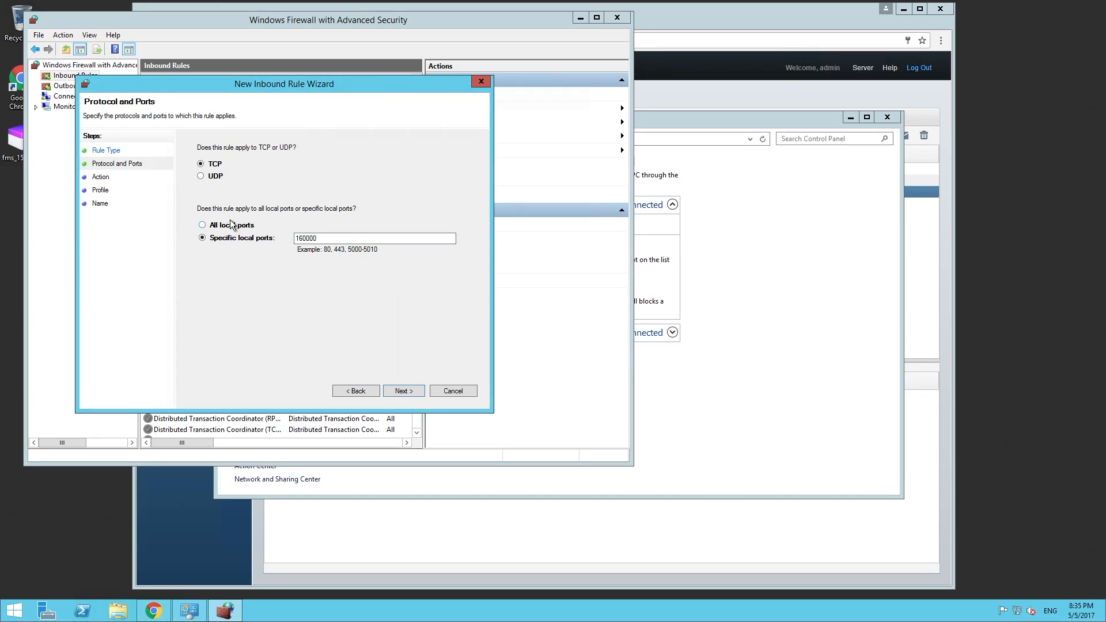
pyautogui.click(340, 239)
# Step: Allow the connection on all profiles, name the rule fms-console, and refresh the inbound rules list
pyautogui.click(395, 391)
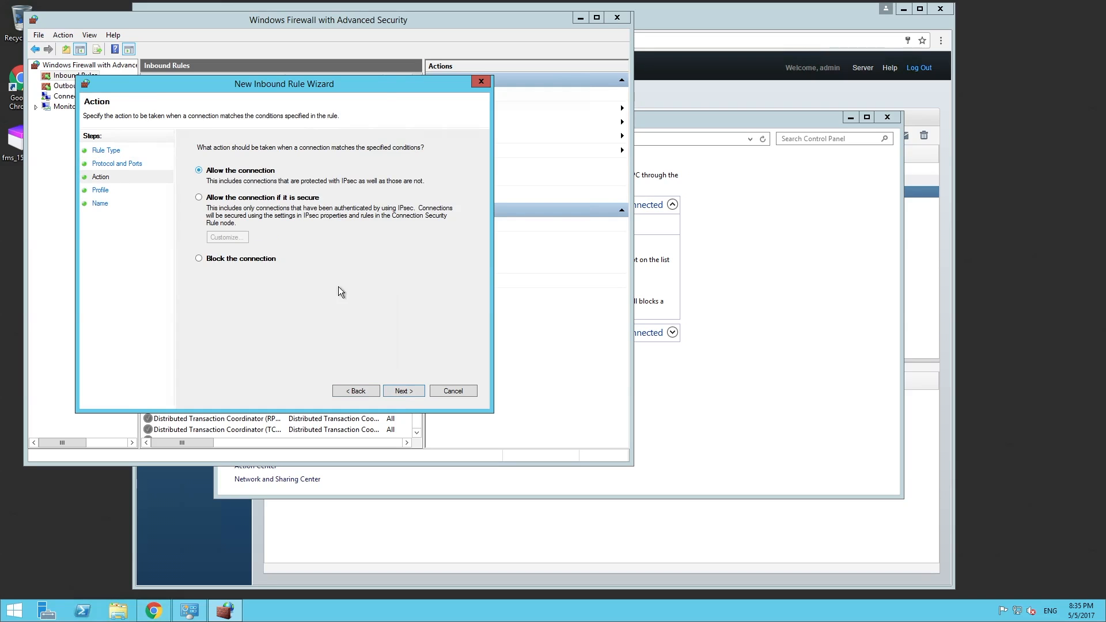
pyautogui.click(402, 391)
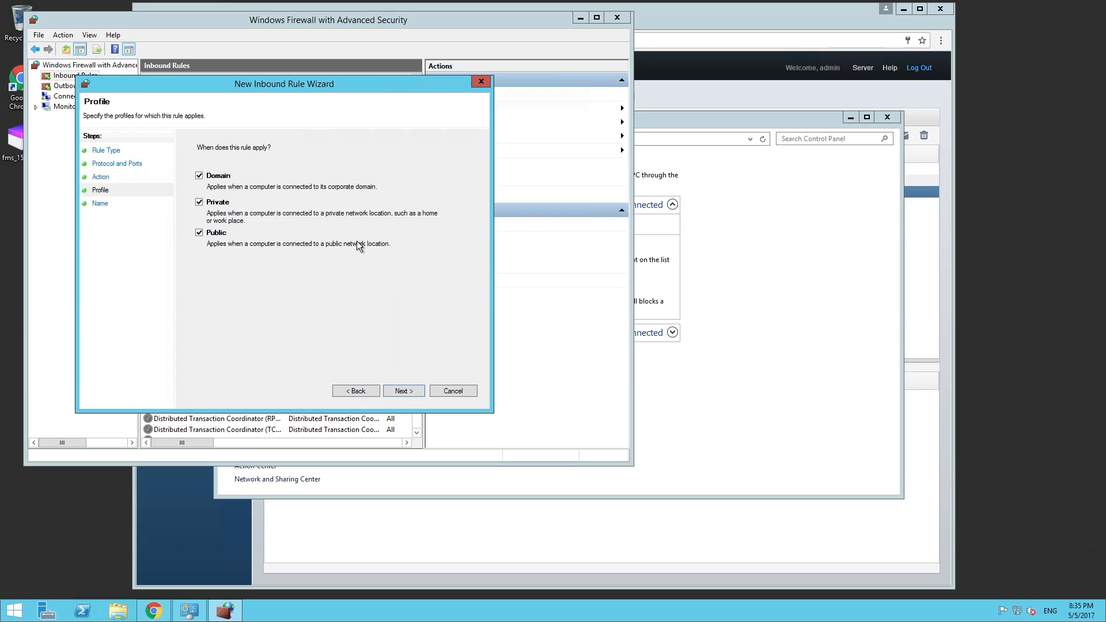
pyautogui.click(396, 389)
pyautogui.write('fms')
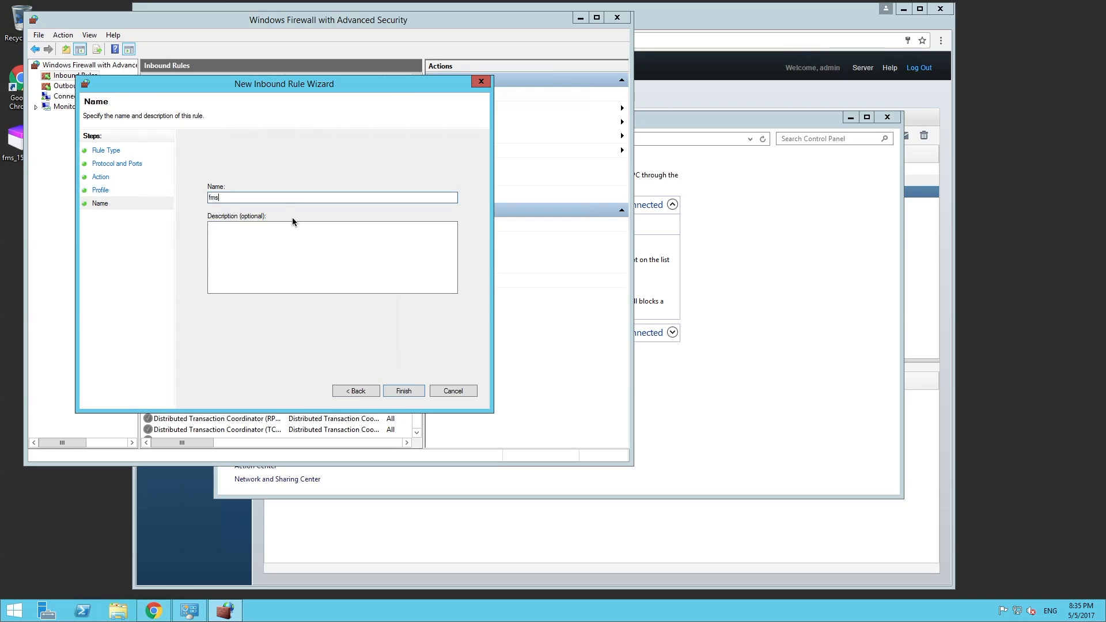
pyautogui.write('-console')
pyautogui.click(406, 390)
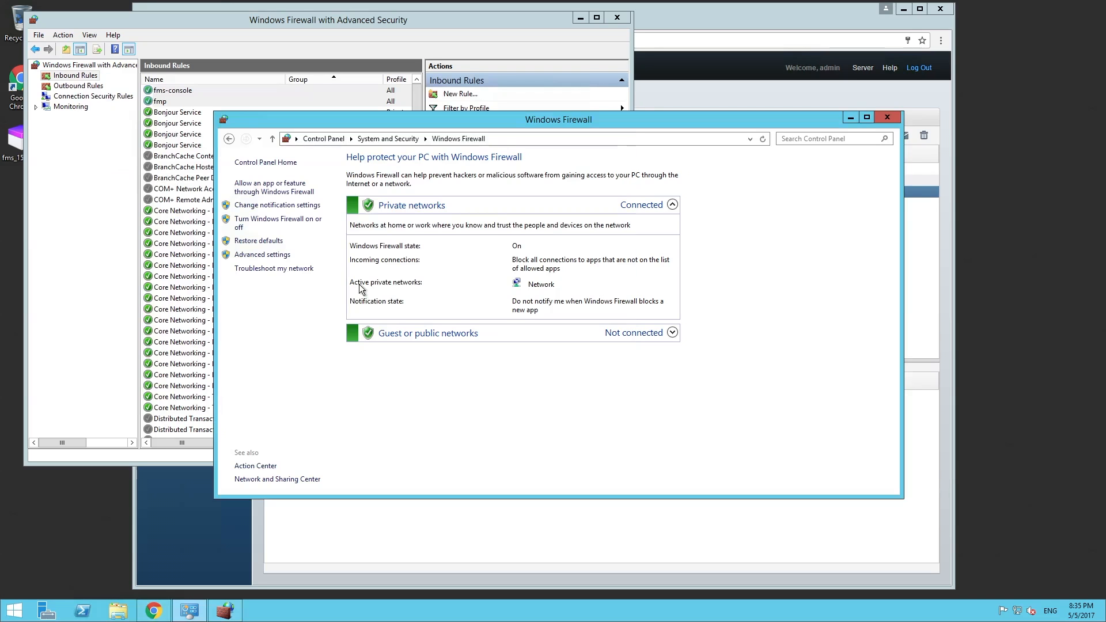
pyautogui.click(432, 24)
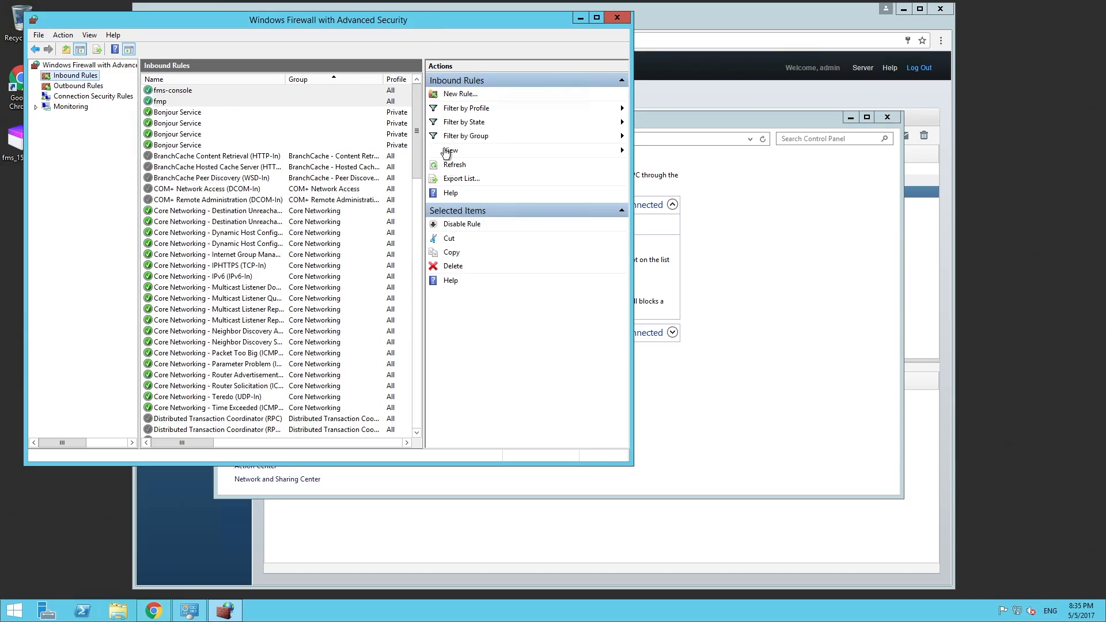
pyautogui.click(453, 165)
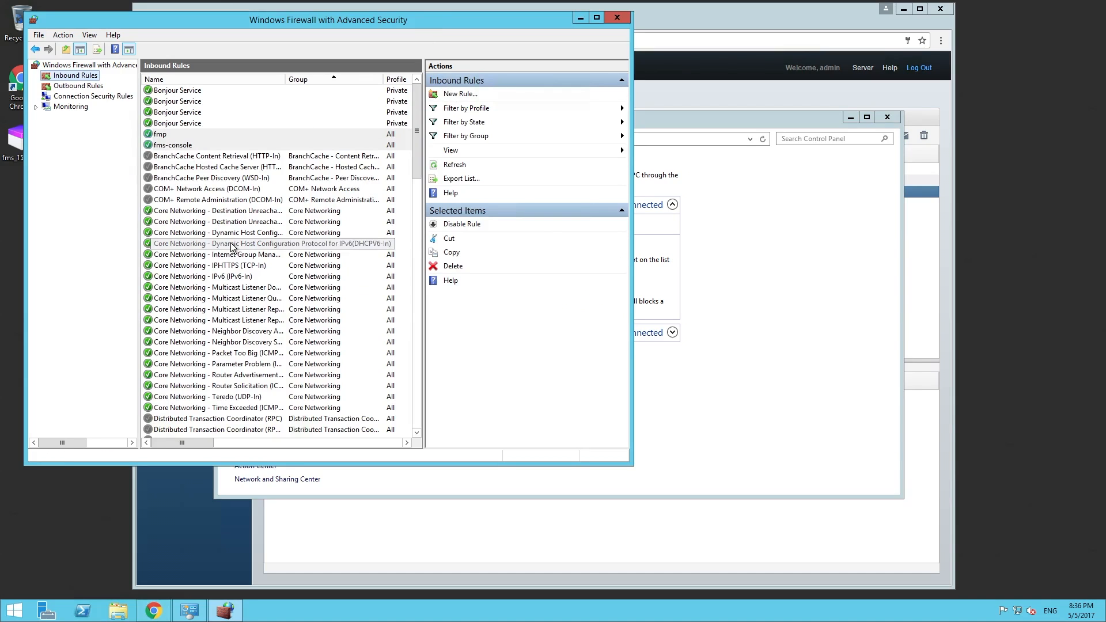
pyautogui.moveTo(416, 131); pyautogui.dragTo(422, 306)
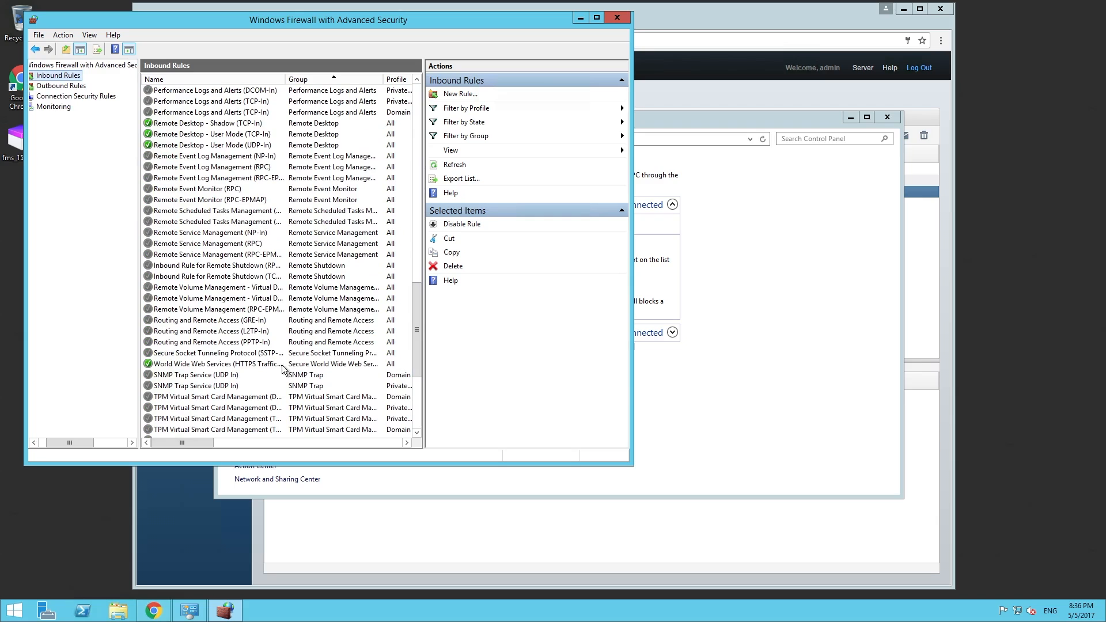
pyautogui.click(294, 365)
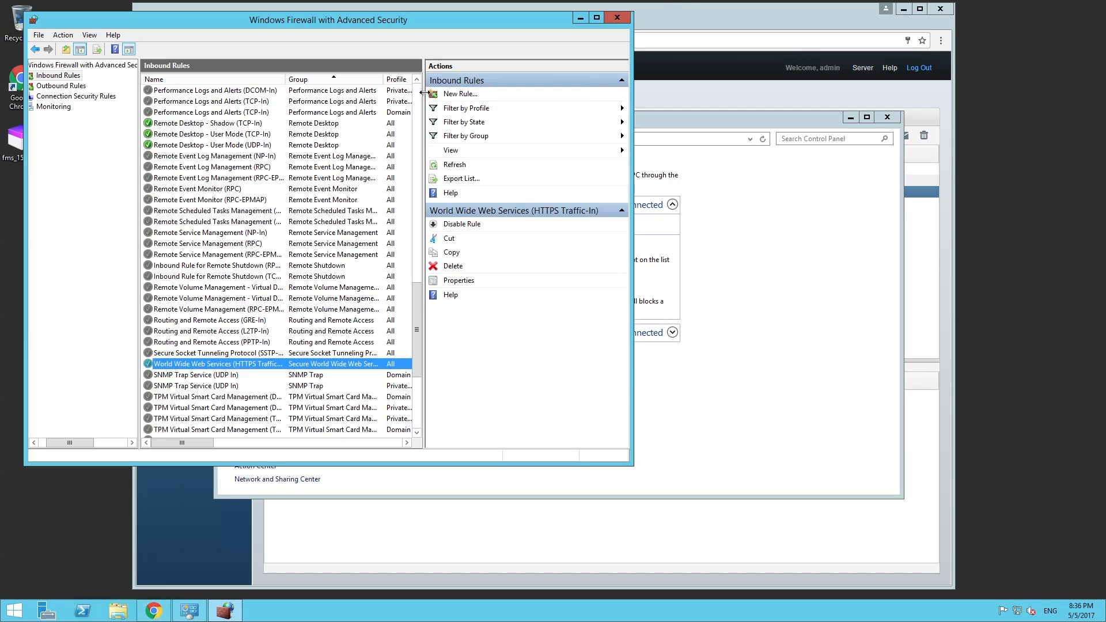
# Step: Close the Windows Firewall with Advanced Security and Windows Firewall windows
pyautogui.click(618, 19)
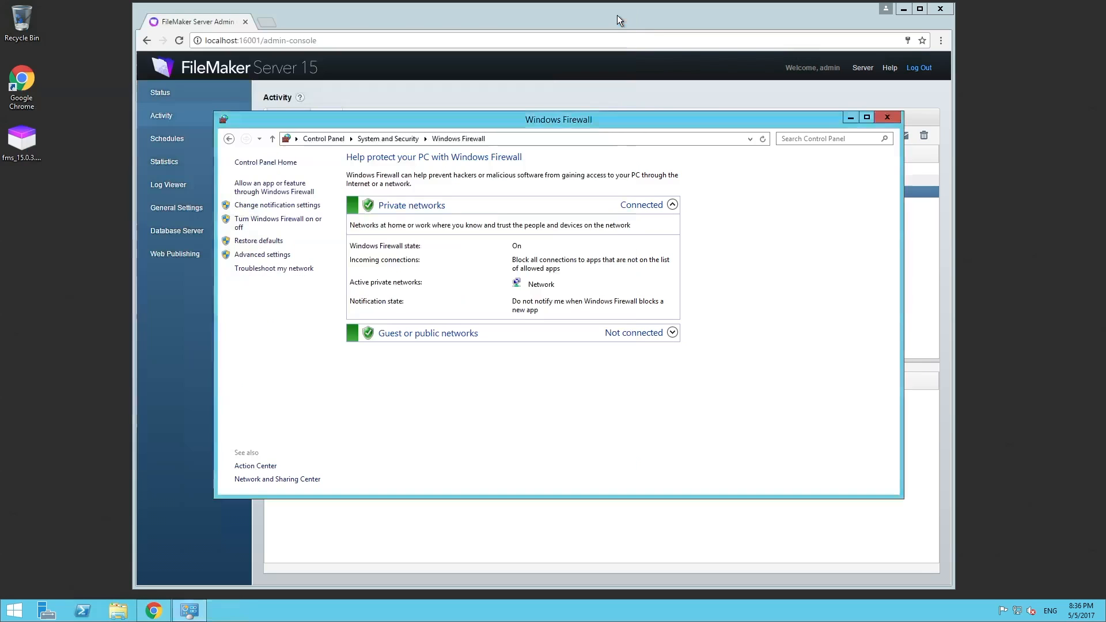
pyautogui.click(888, 117)
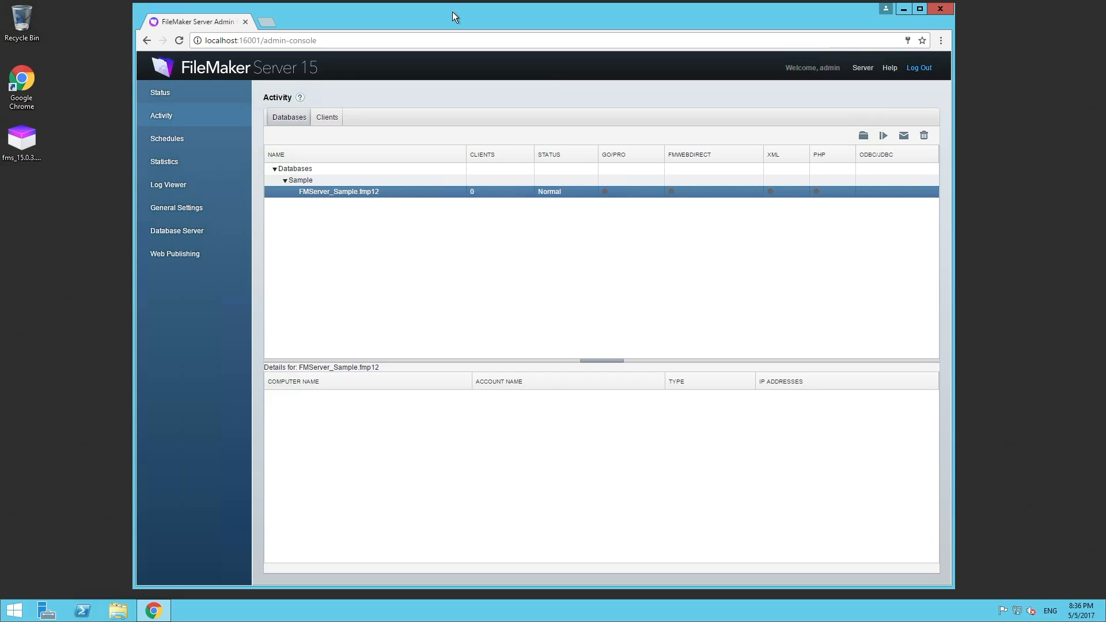
pyautogui.moveTo(839, 16)
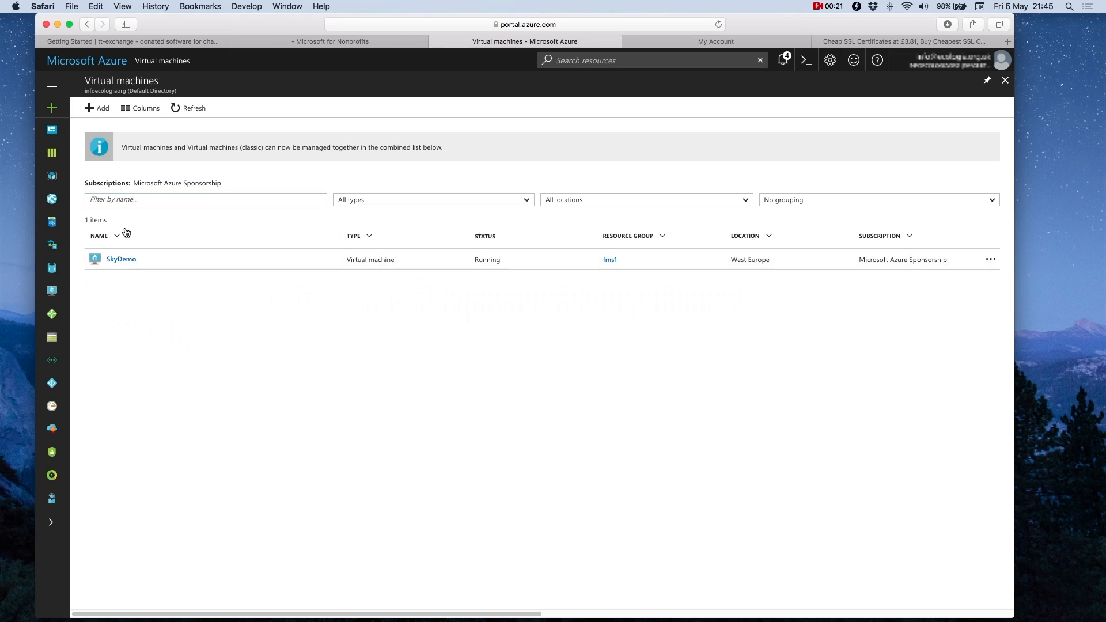
# Step: Open SkyDemo's overview, copy its public IP 13.81.59.167, and switch to FileMaker Pro Advanced
pyautogui.click(113, 261)
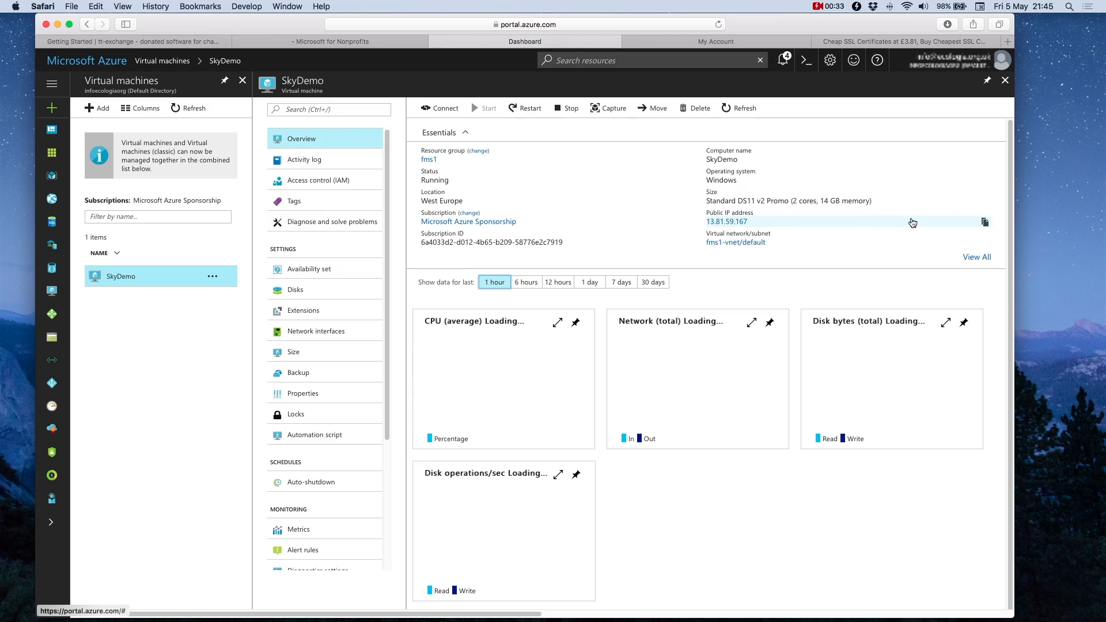
pyautogui.click(985, 223)
pyautogui.moveTo(436, 620)
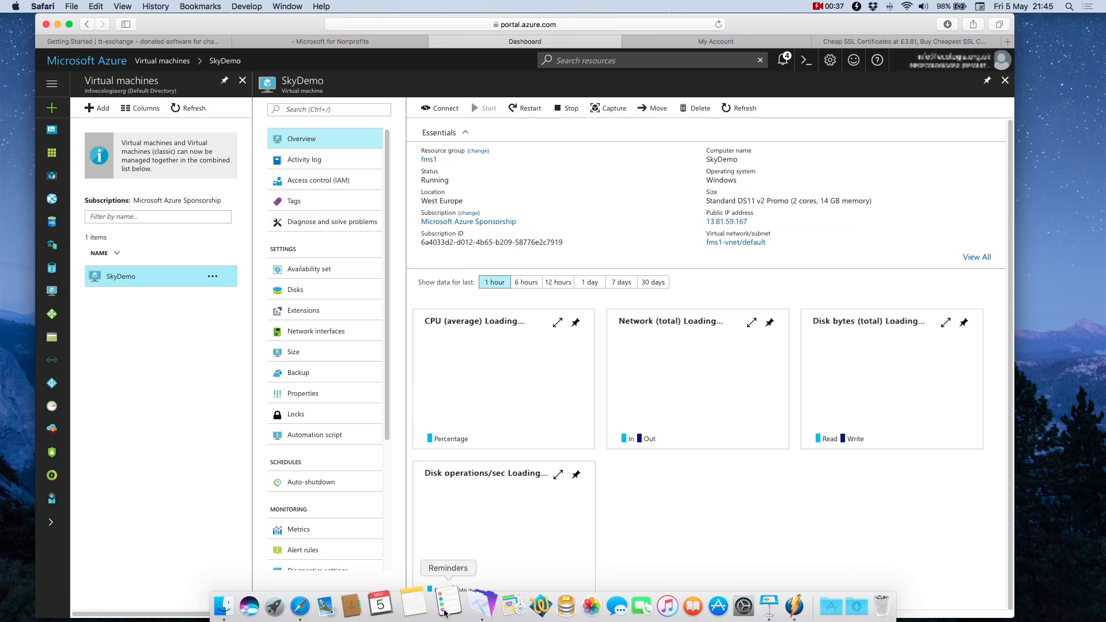
pyautogui.click(486, 605)
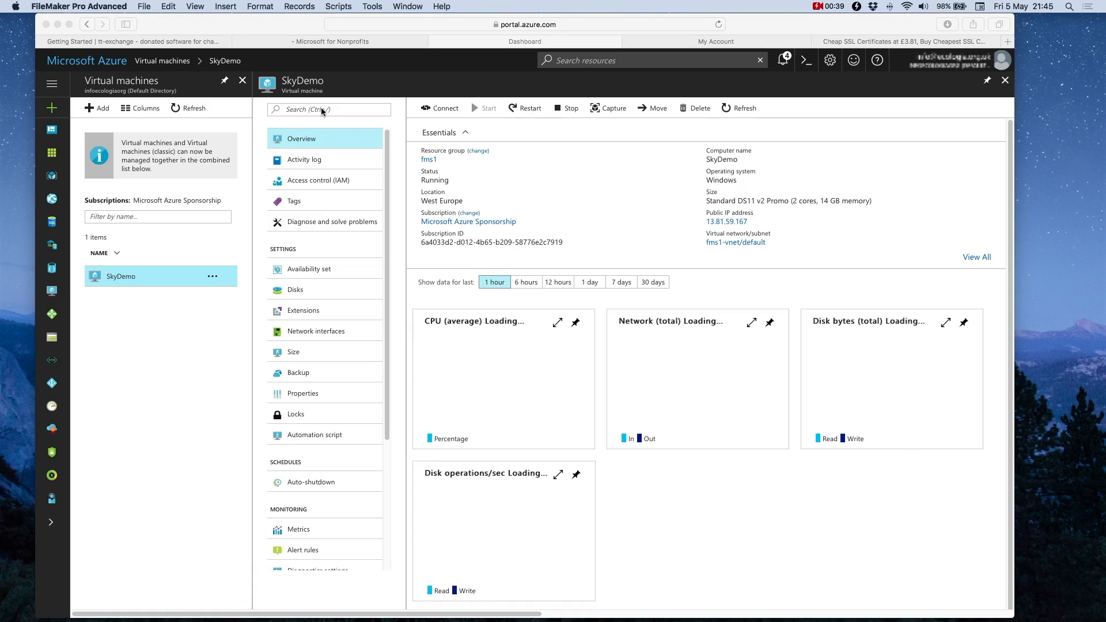
# Step: Add 13.81.59.167 as a favorite host via File > Open Remote
pyautogui.click(144, 7)
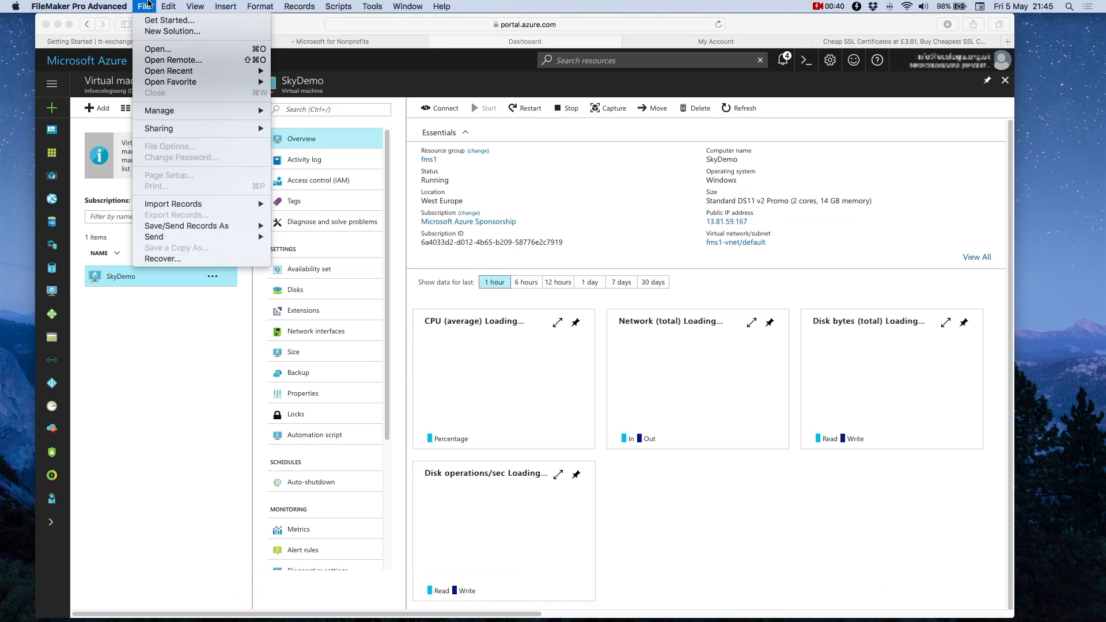
pyautogui.click(149, 61)
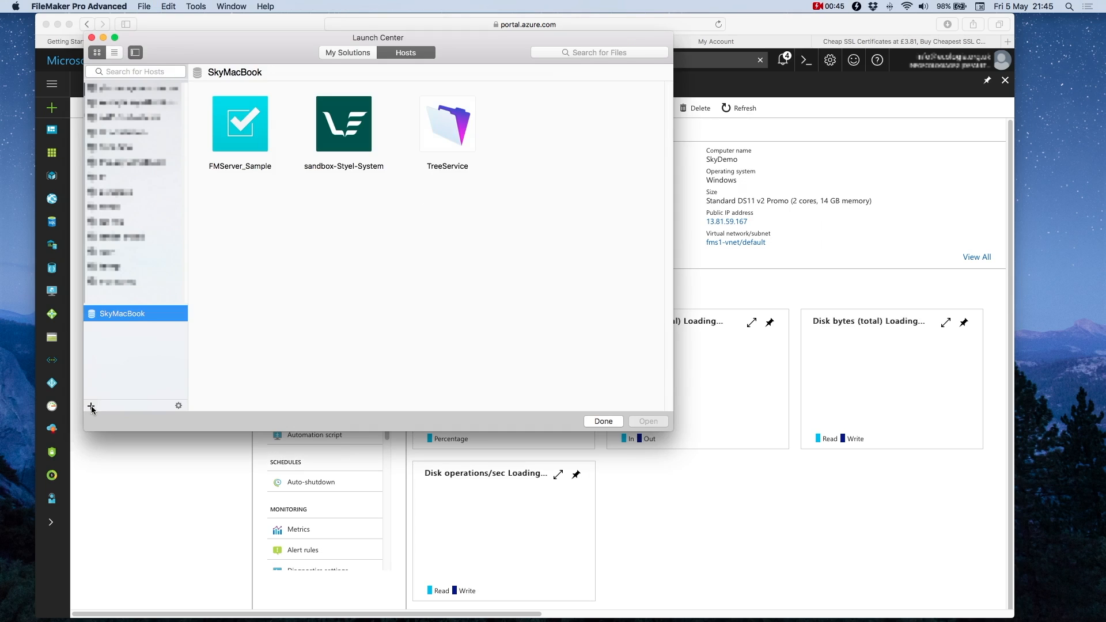
pyautogui.click(91, 406)
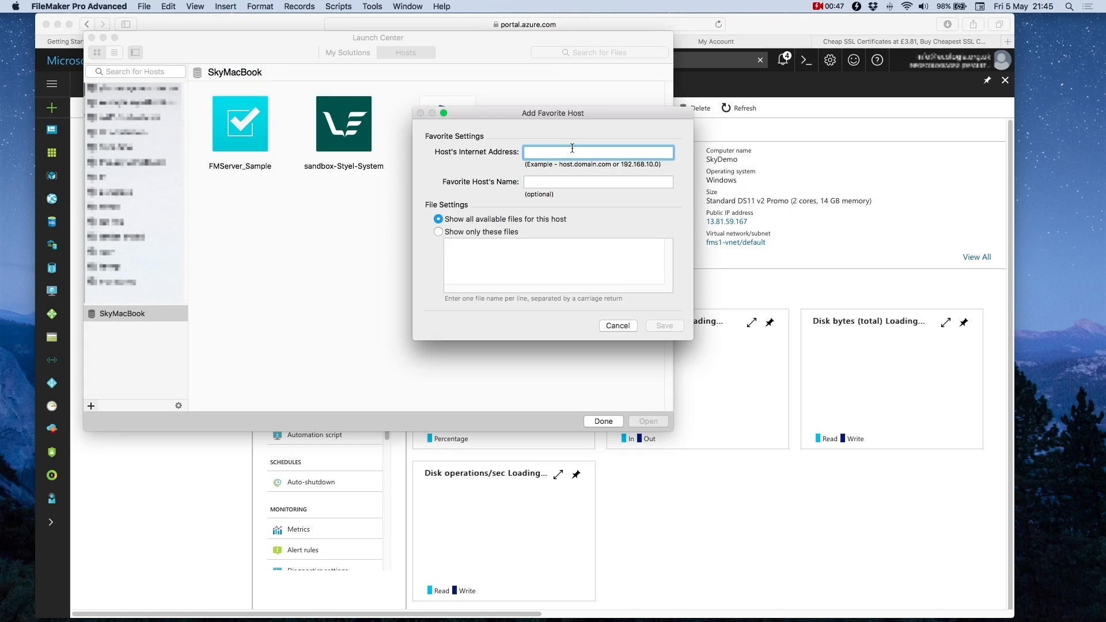
pyautogui.press('super+v')
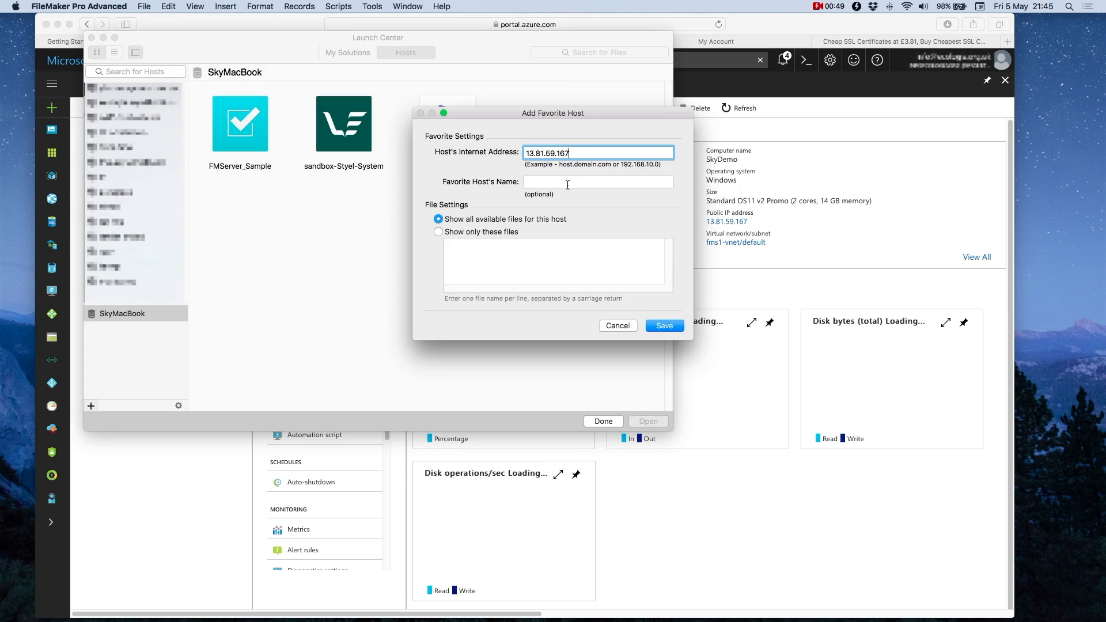
pyautogui.click(664, 326)
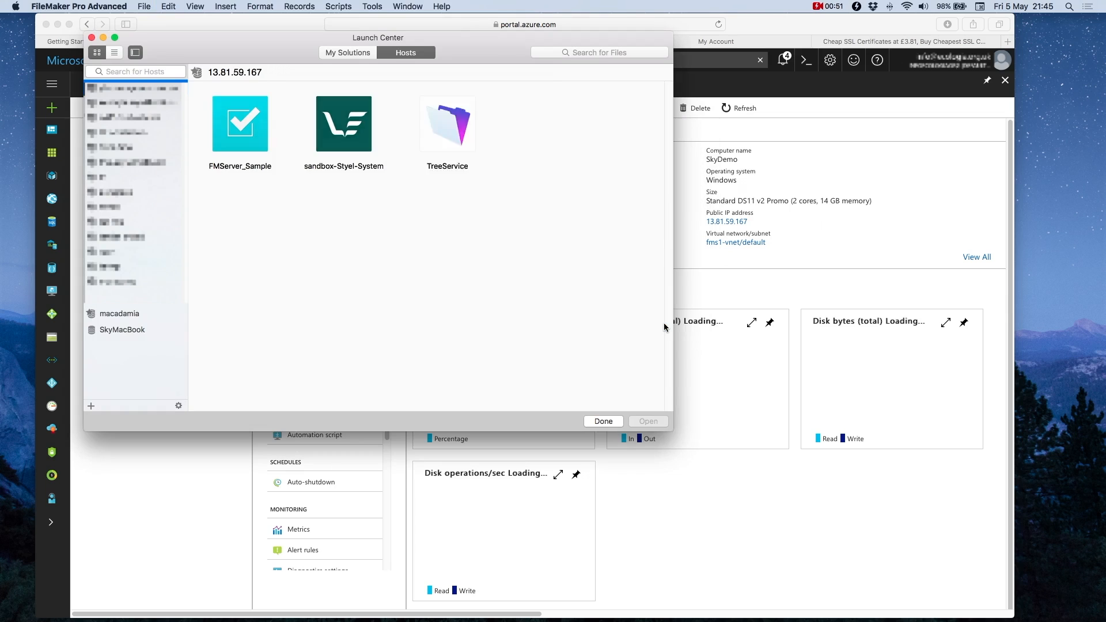
# Step: Open the FMServer_Sample file from that host
pyautogui.moveTo(232, 114)
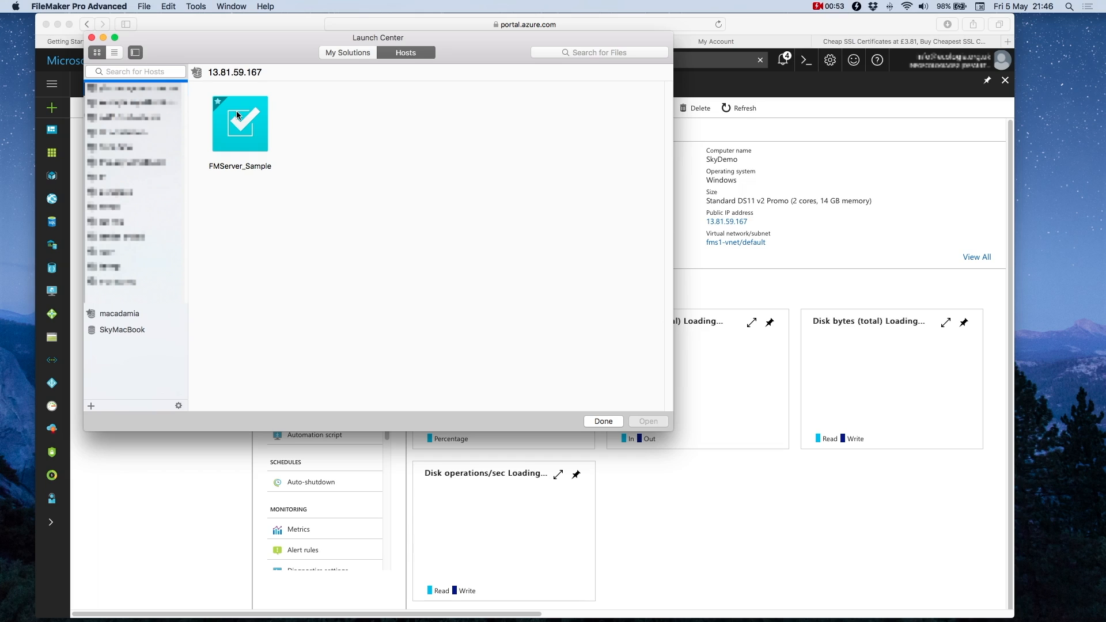
pyautogui.click(238, 115)
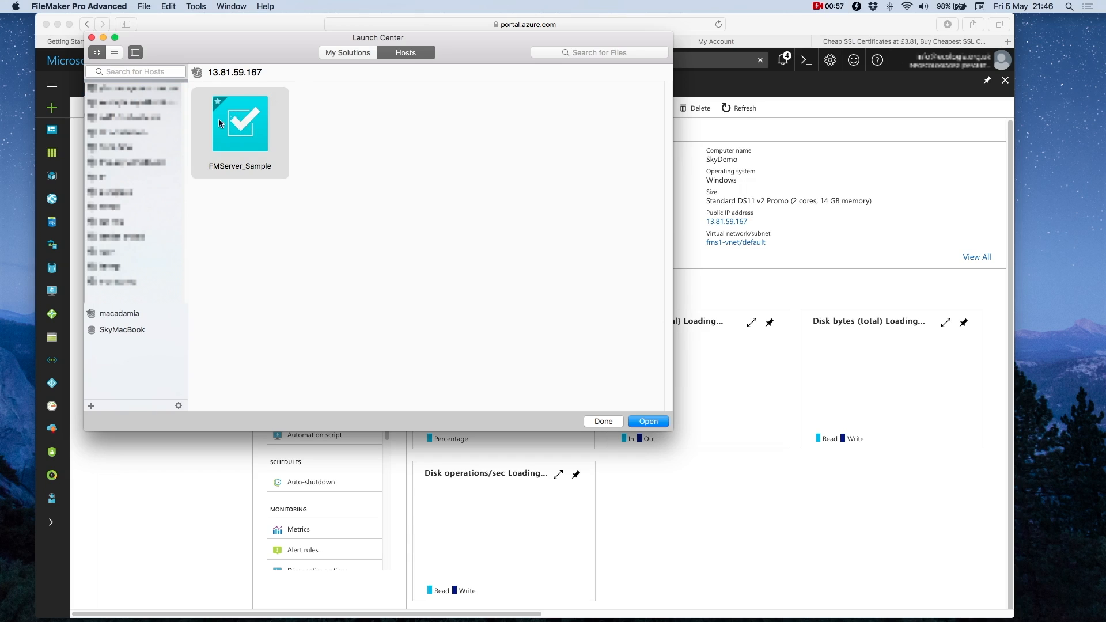
pyautogui.click(644, 423)
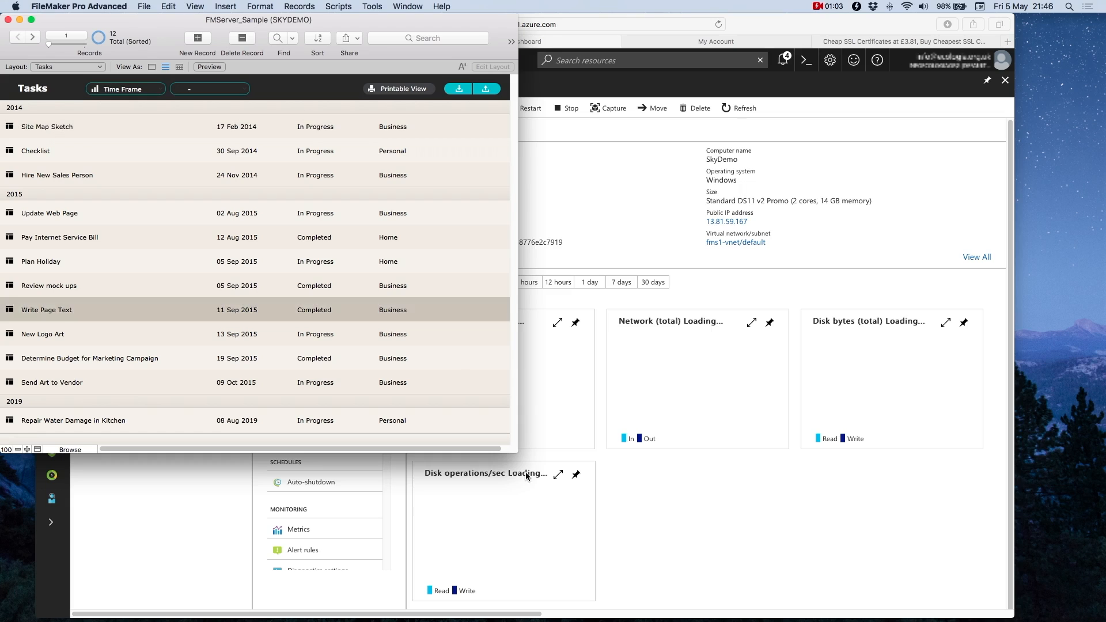
# Step: Enlarge the window and rename the Checklist task to 'here'
pyautogui.moveTo(515, 452); pyautogui.dragTo(666, 591)
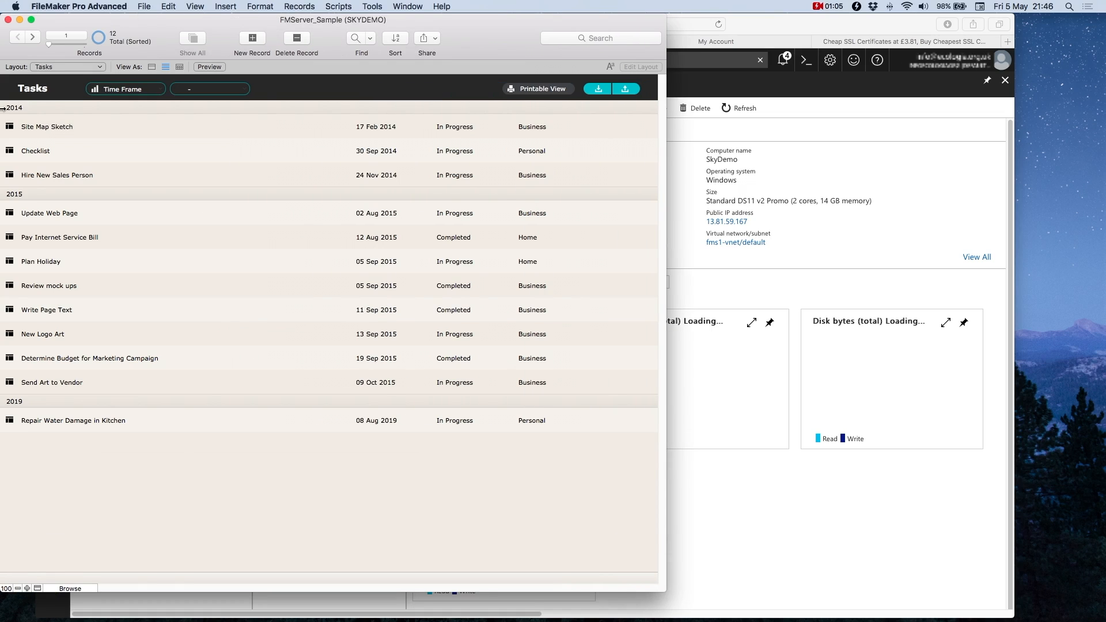
pyautogui.click(45, 151)
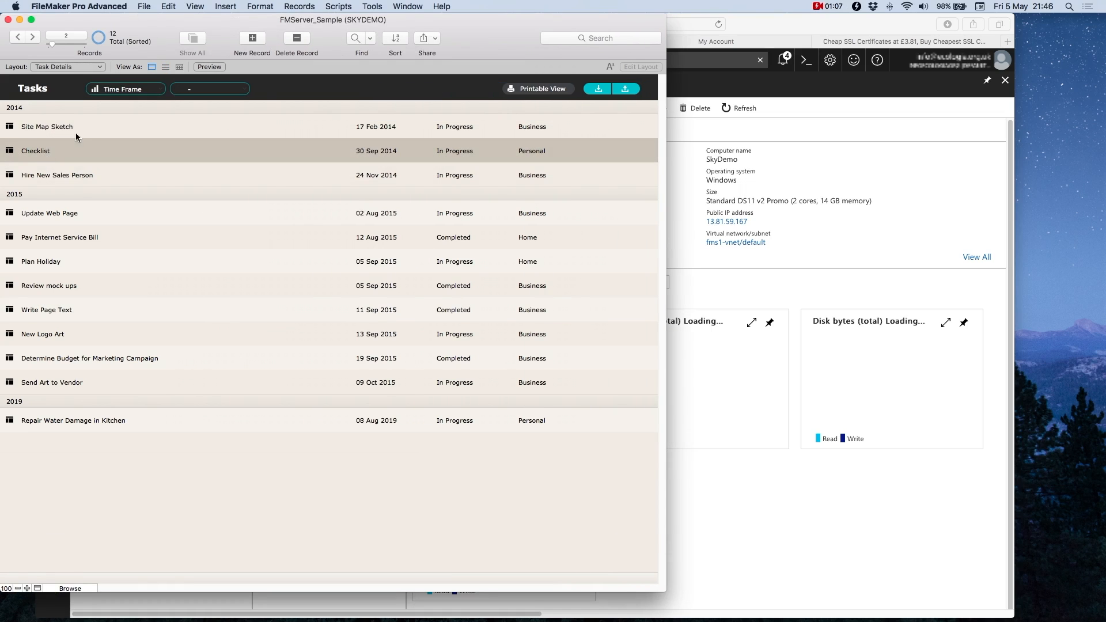
pyautogui.click(35, 151)
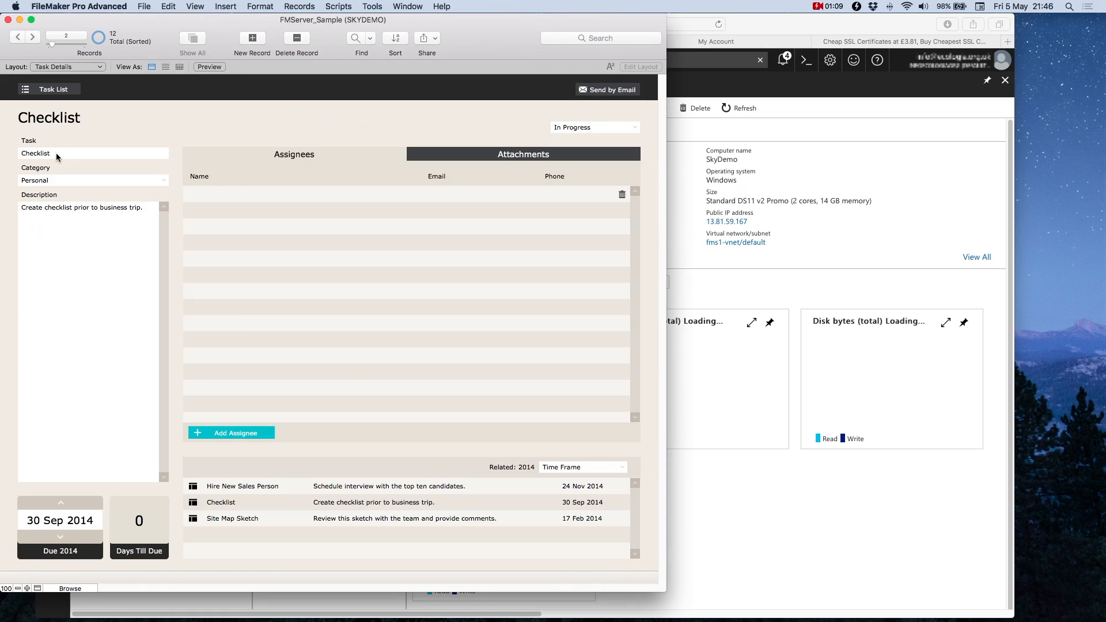
pyautogui.tripleClick(58, 152)
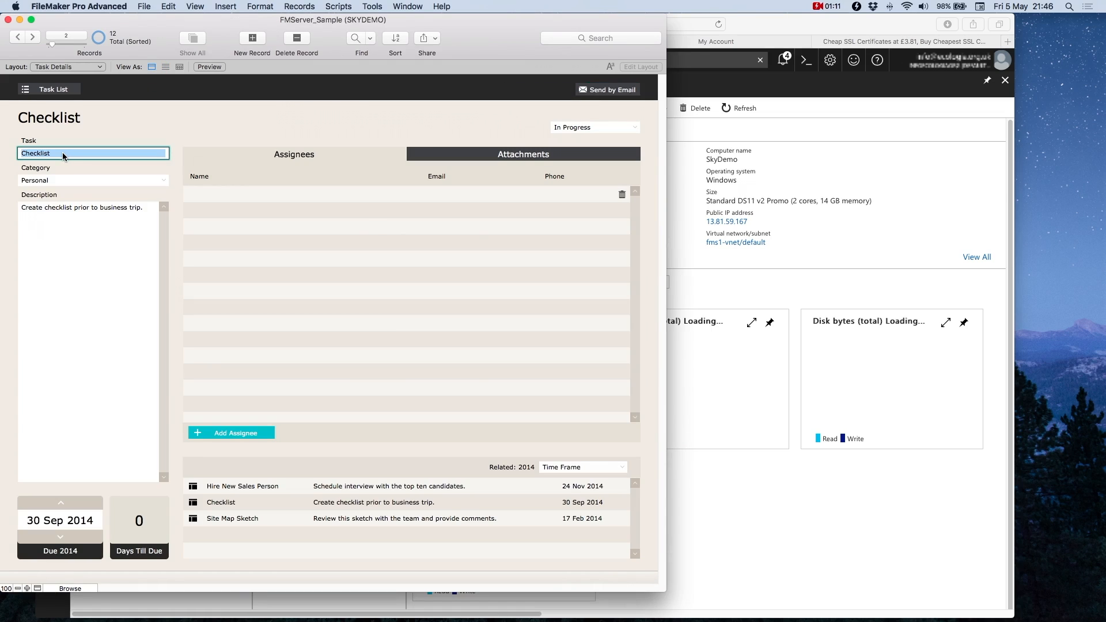
pyautogui.write('here')
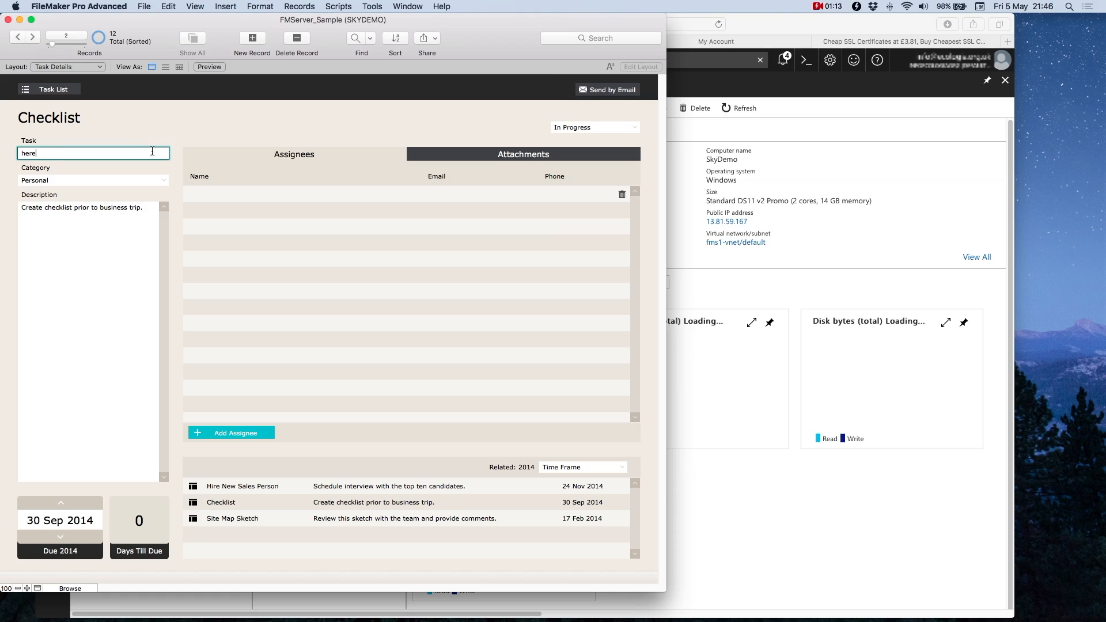
pyautogui.click(52, 190)
# Step: Set the task's category to Home, return to the Task List, and close the FMServer_Sample window
pyautogui.click(55, 178)
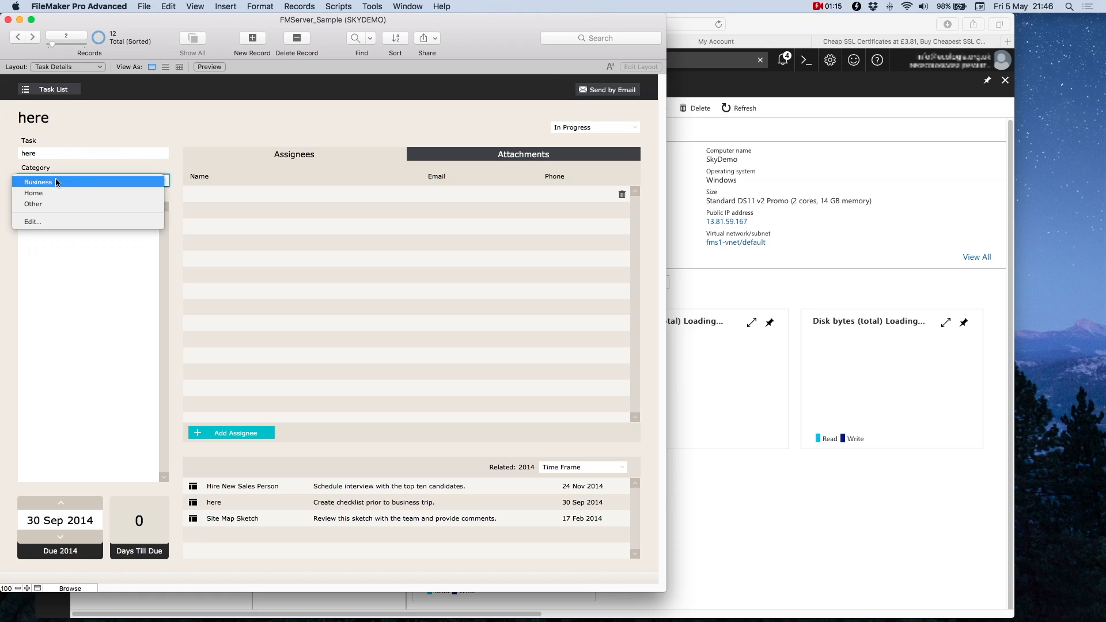
pyautogui.click(46, 193)
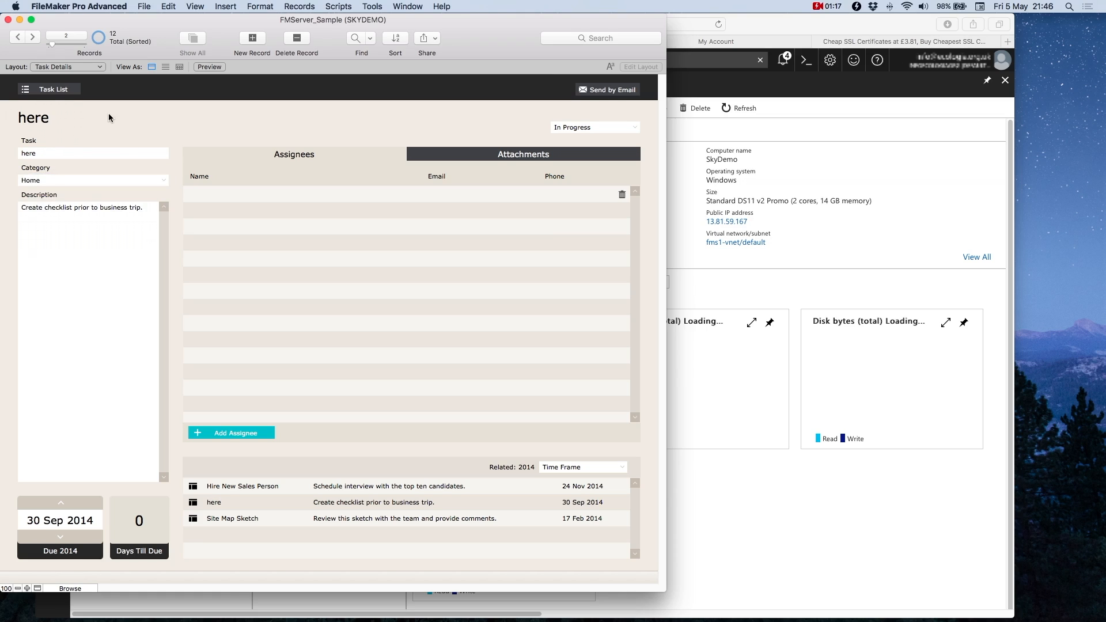
pyautogui.click(52, 90)
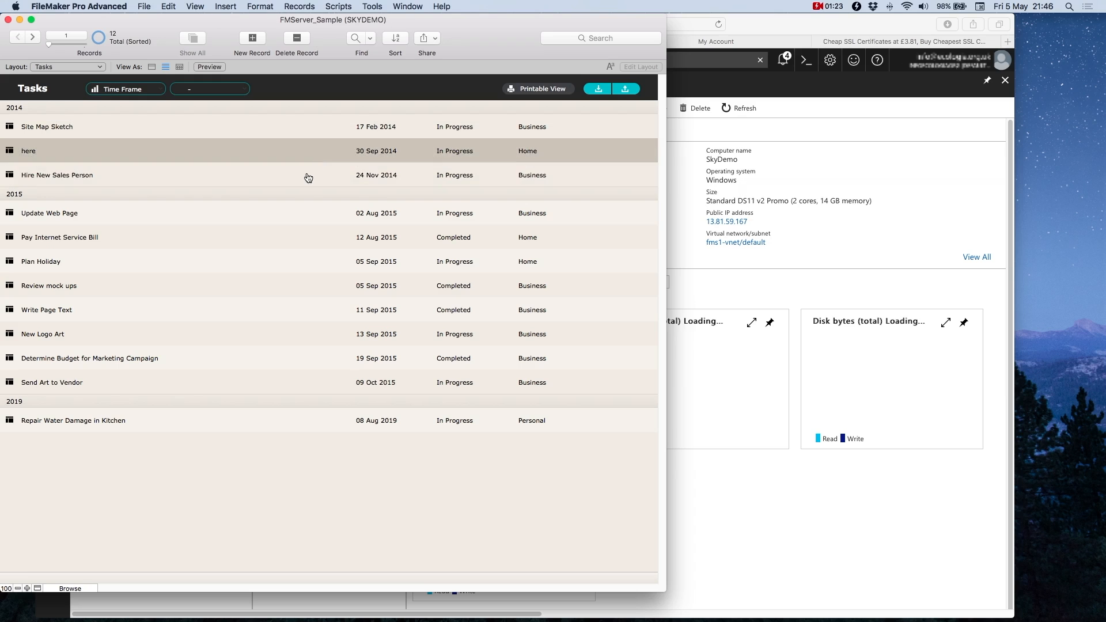
pyautogui.click(7, 20)
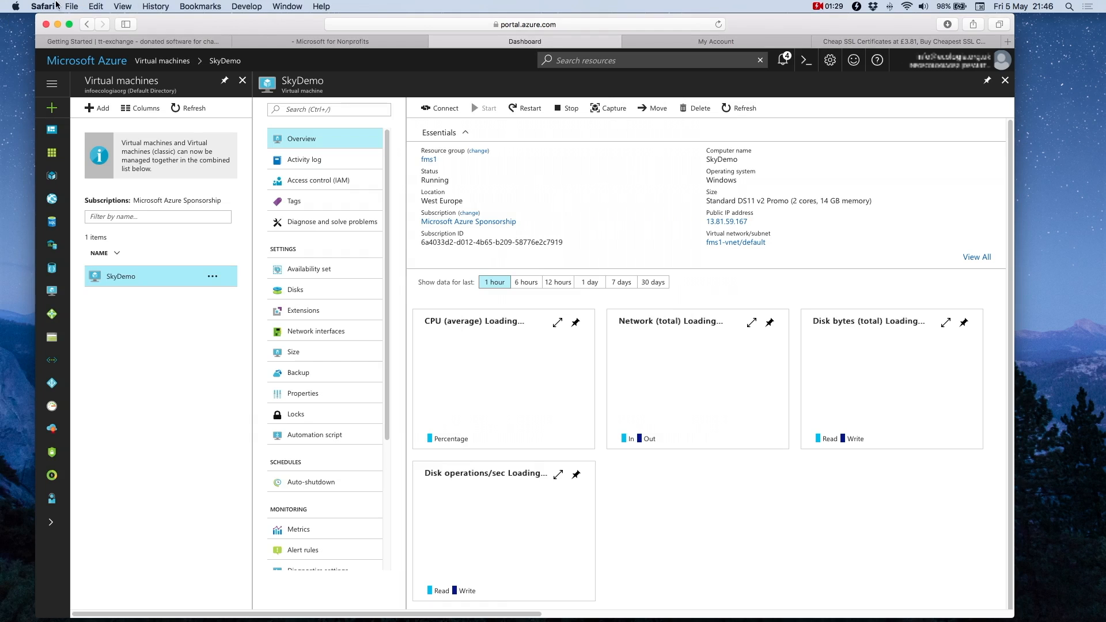
# Step: Open FMServer_Sample in WebDirect from a new Safari window
pyautogui.click(68, 5)
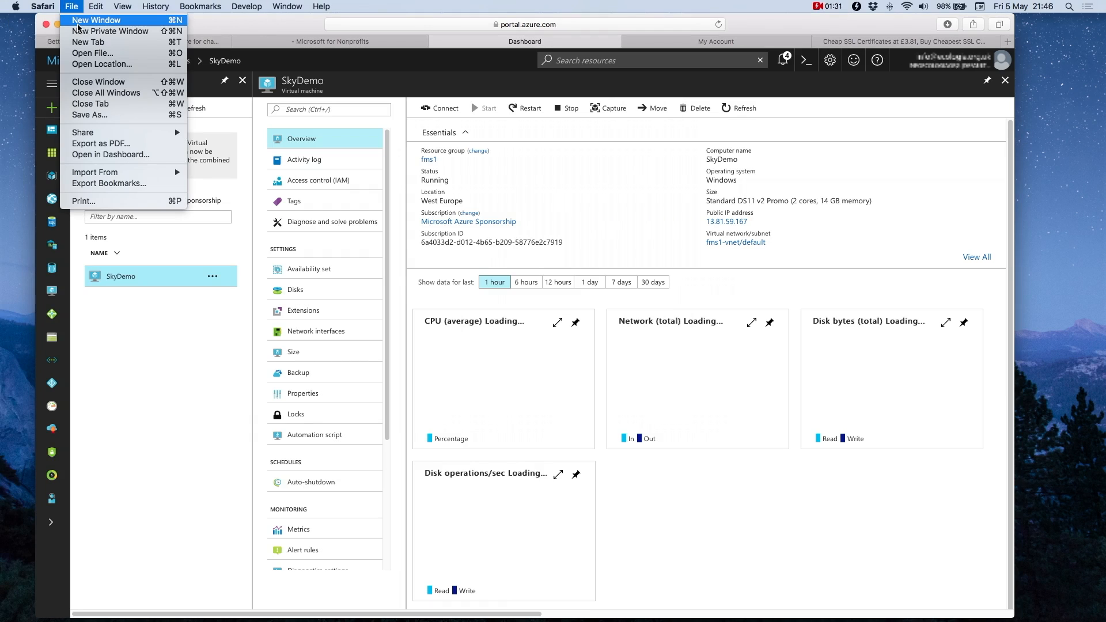
pyautogui.click(79, 24)
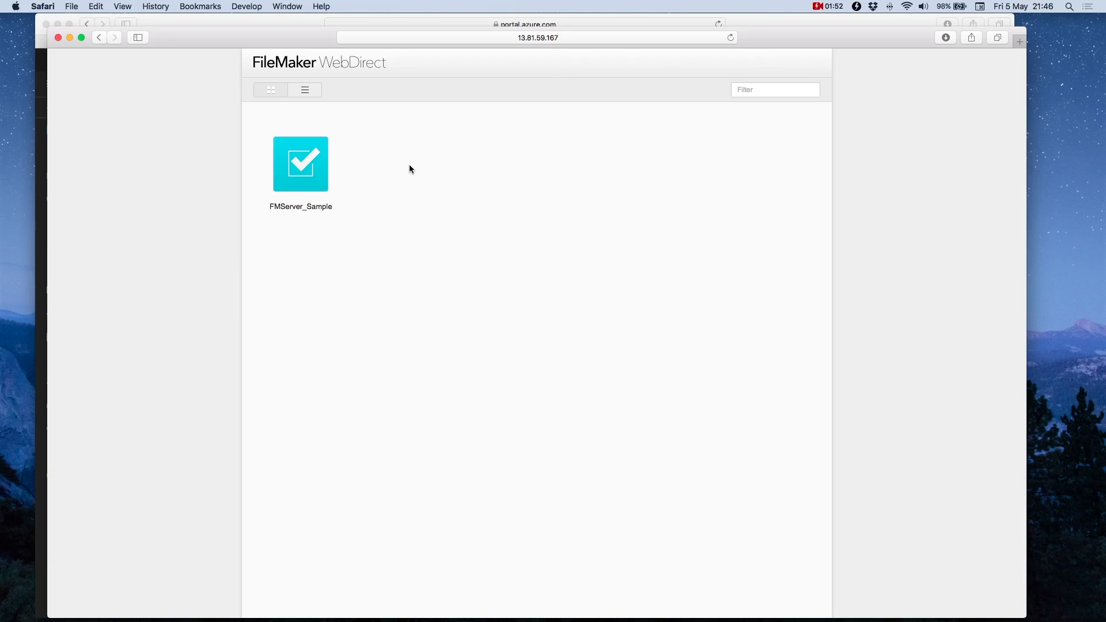
pyautogui.click(311, 156)
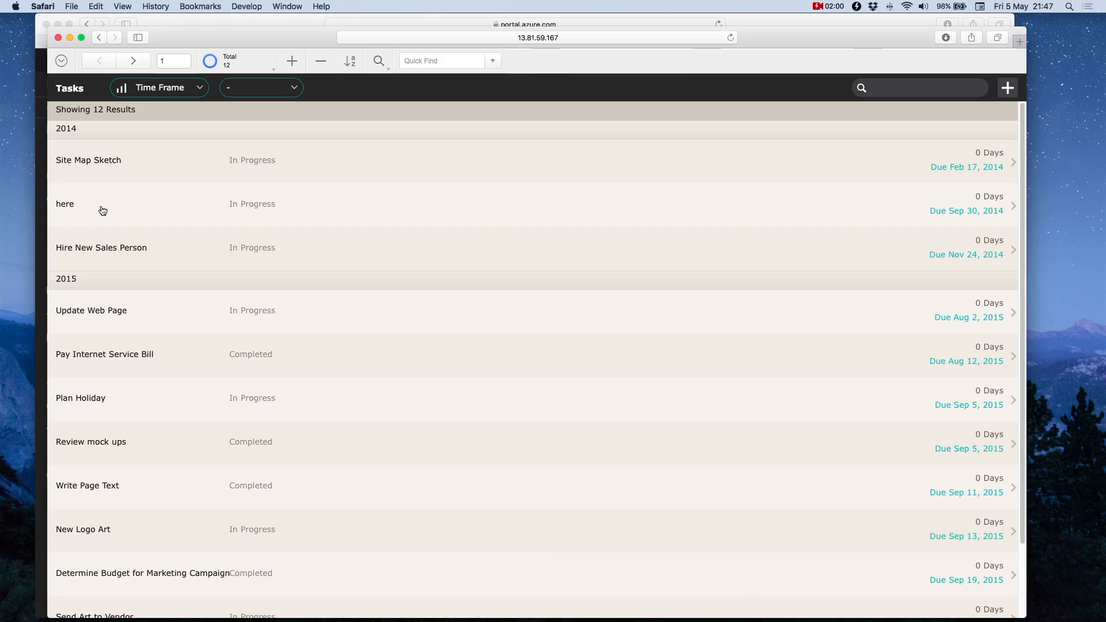
# Step: Rename the 'here' task to 'here again', return to the Task List, and log out
pyautogui.click(71, 207)
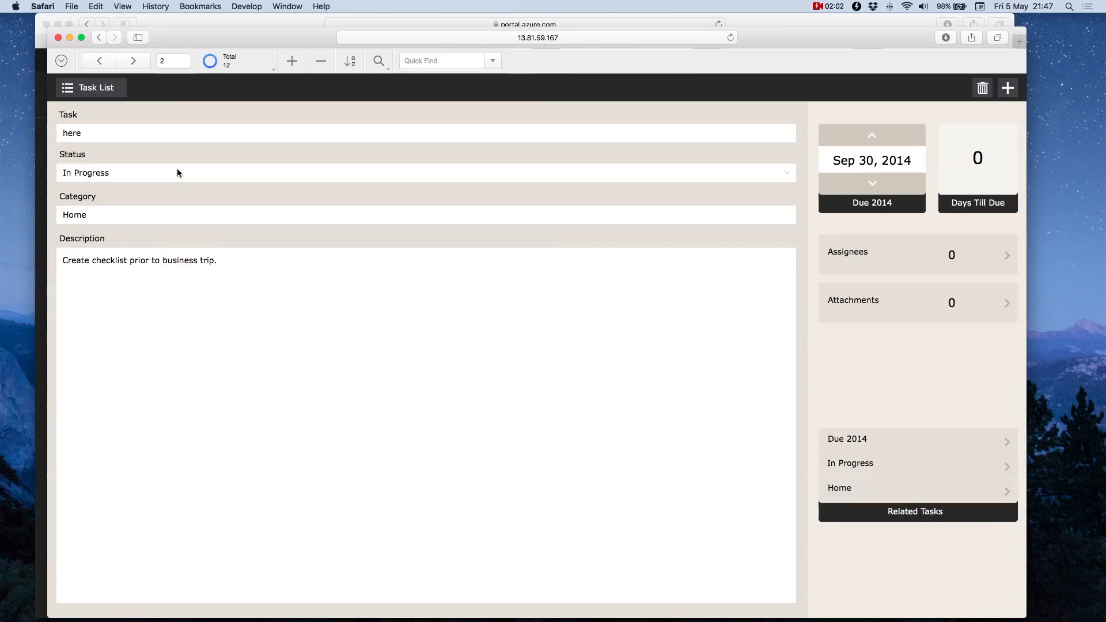
pyautogui.click(97, 132)
pyautogui.click(97, 132)
pyautogui.write('again')
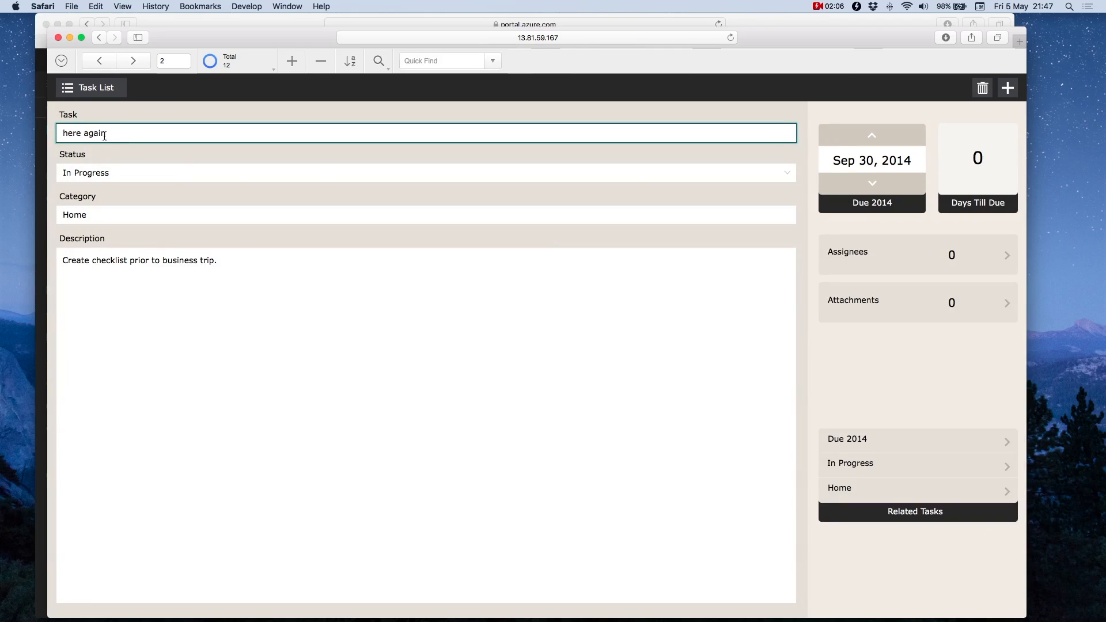
pyautogui.click(95, 88)
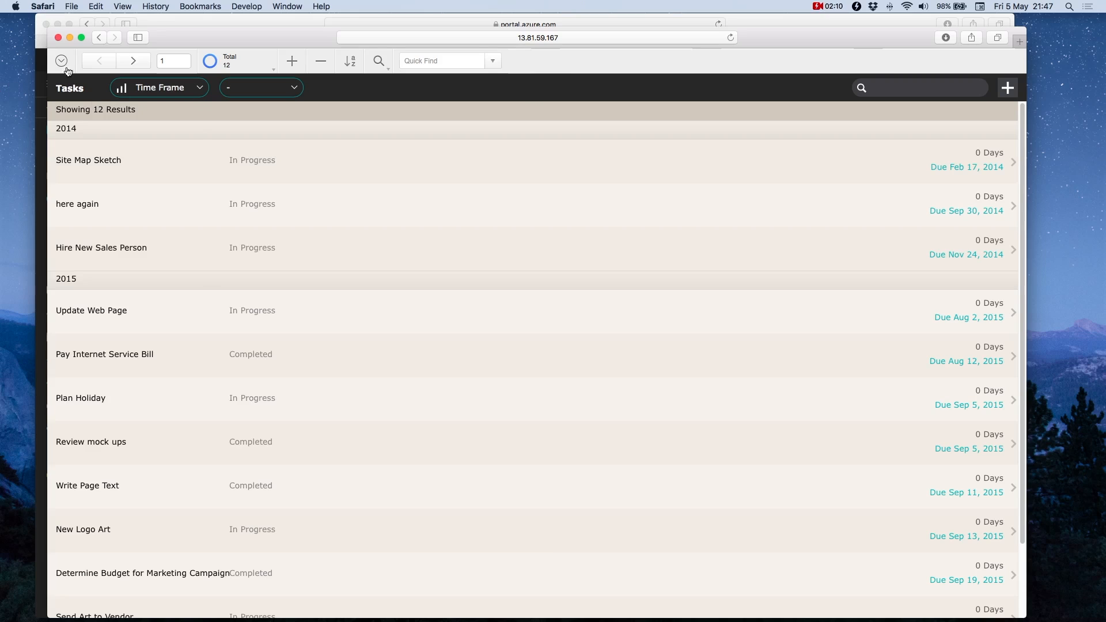
pyautogui.click(65, 67)
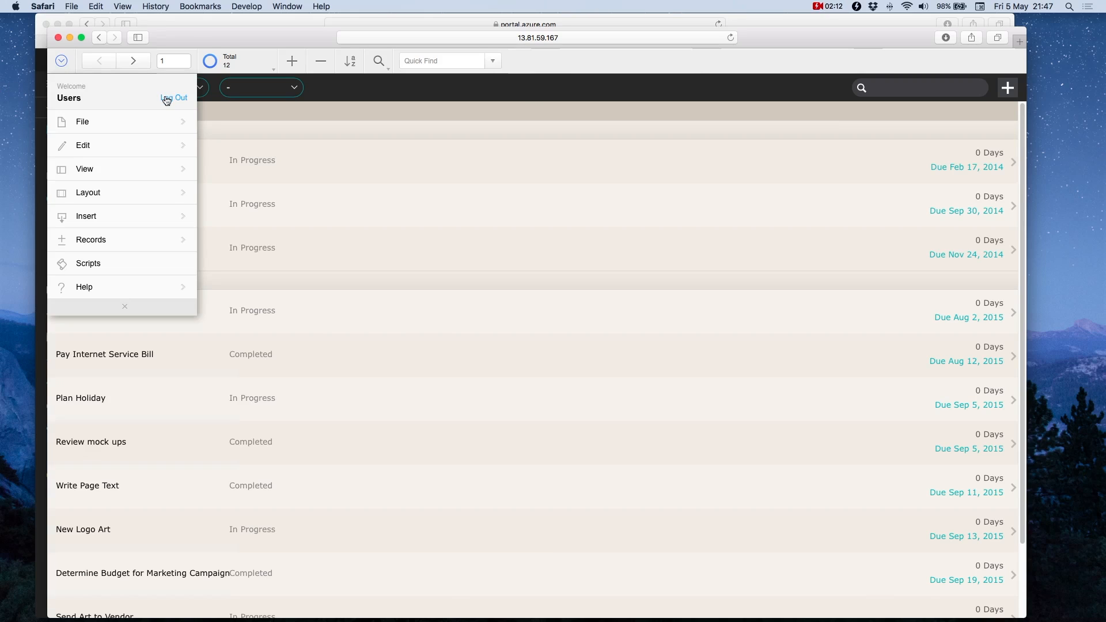
pyautogui.click(167, 99)
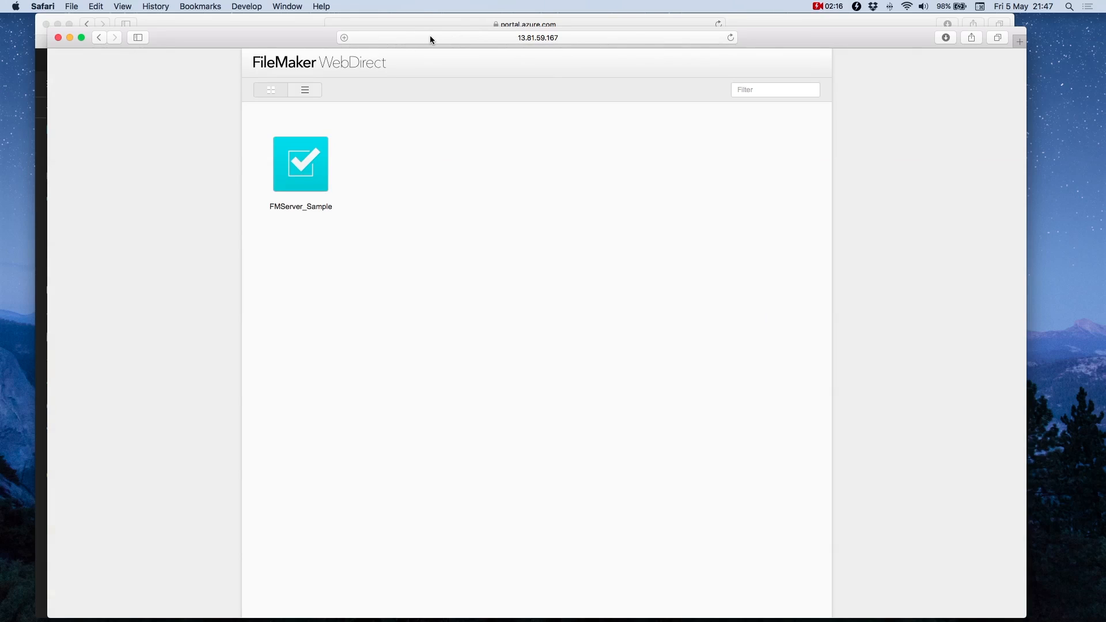
pyautogui.click(510, 37)
pyautogui.click(362, 35)
pyautogui.write('https:')
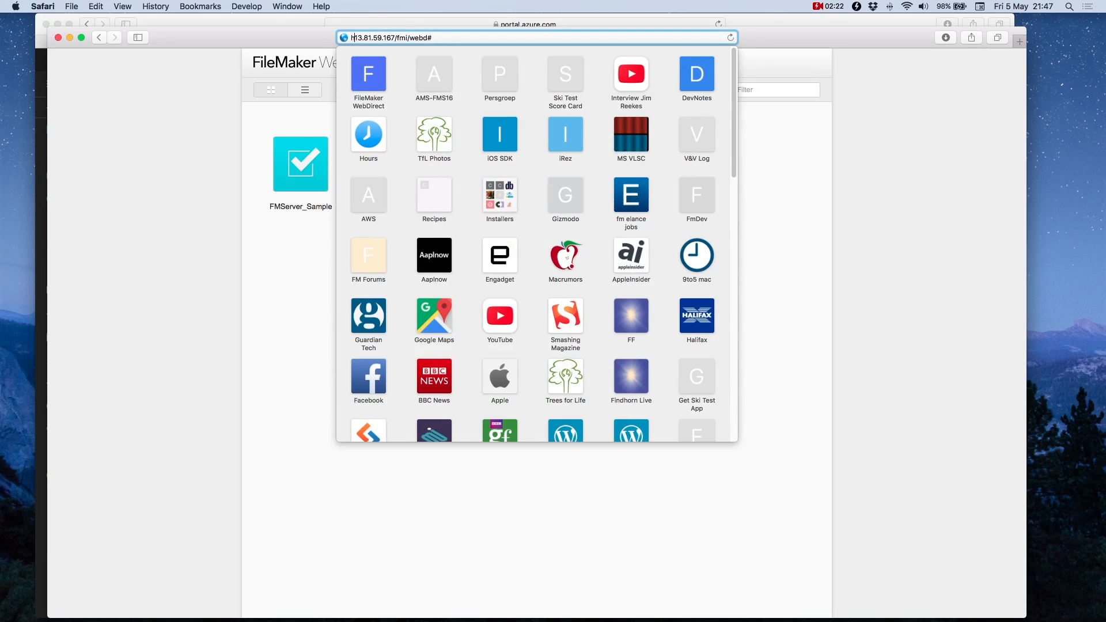
pyautogui.write('//')
pyautogui.press('Return')
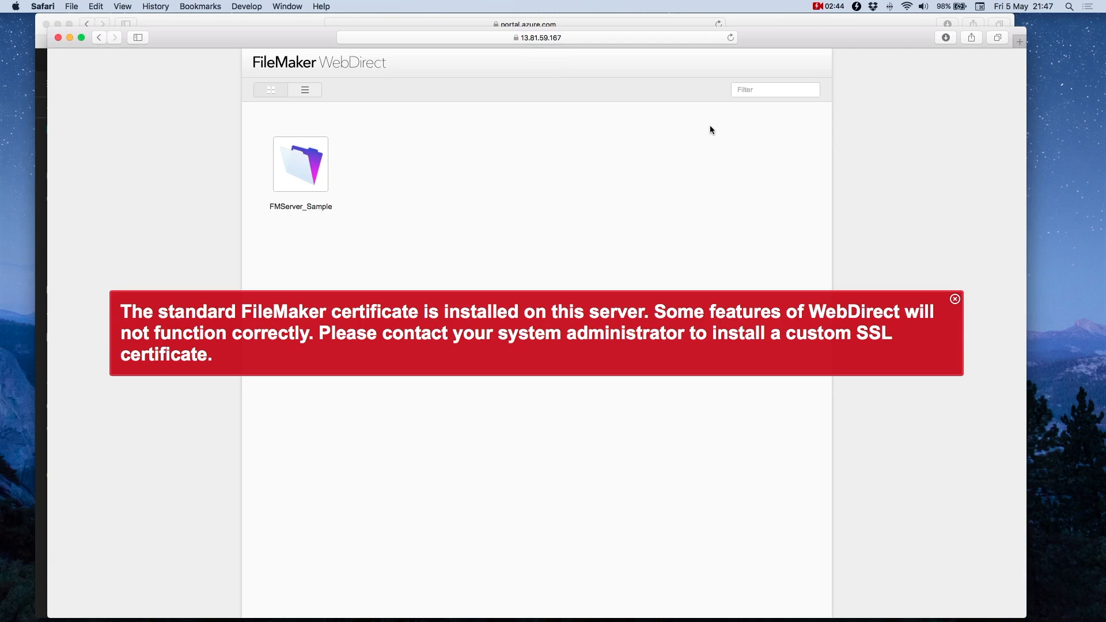
pyautogui.click(954, 300)
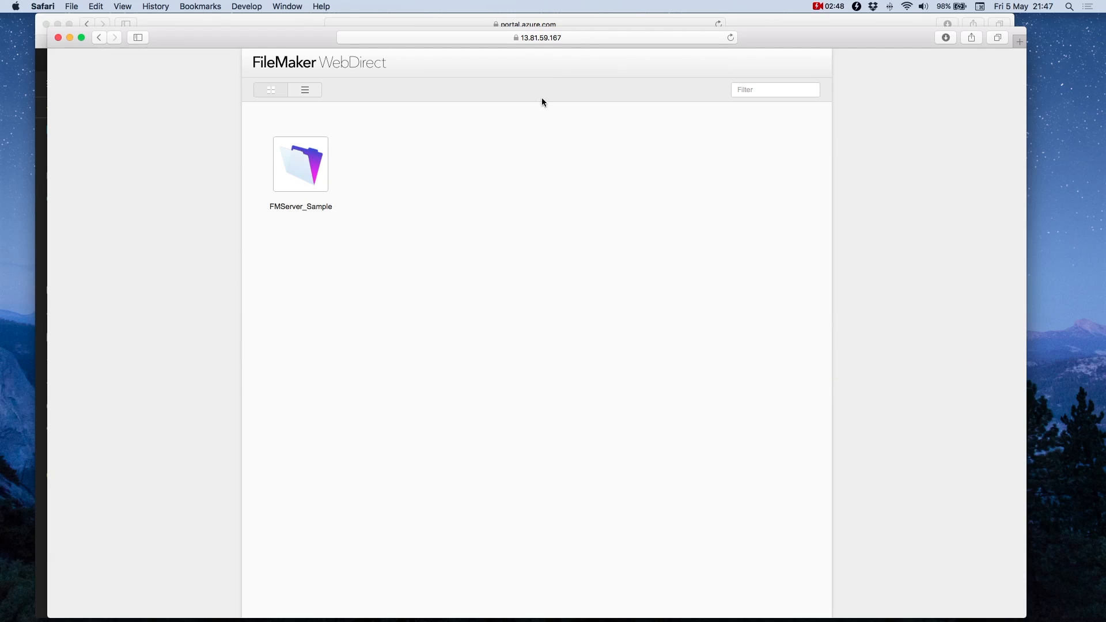